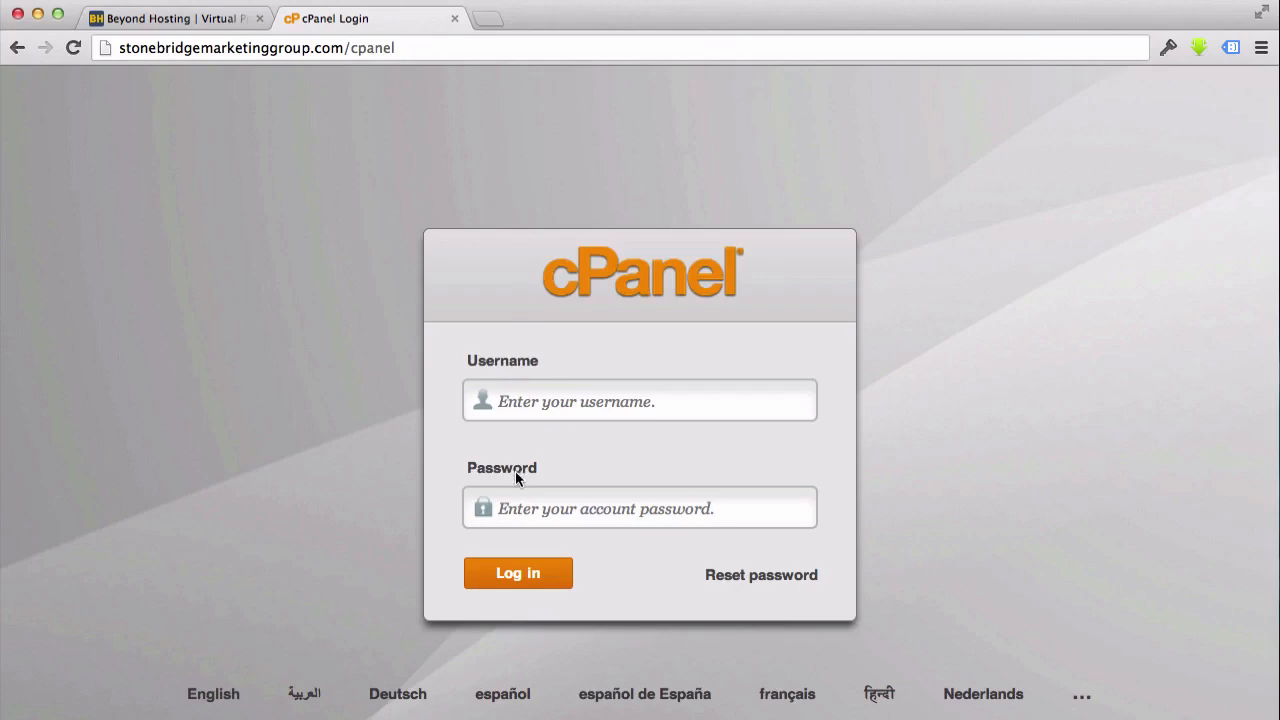
Copy the account username from the Beyond Hosting e-mail into the cPanel login form's Username field
key(super+Tab)
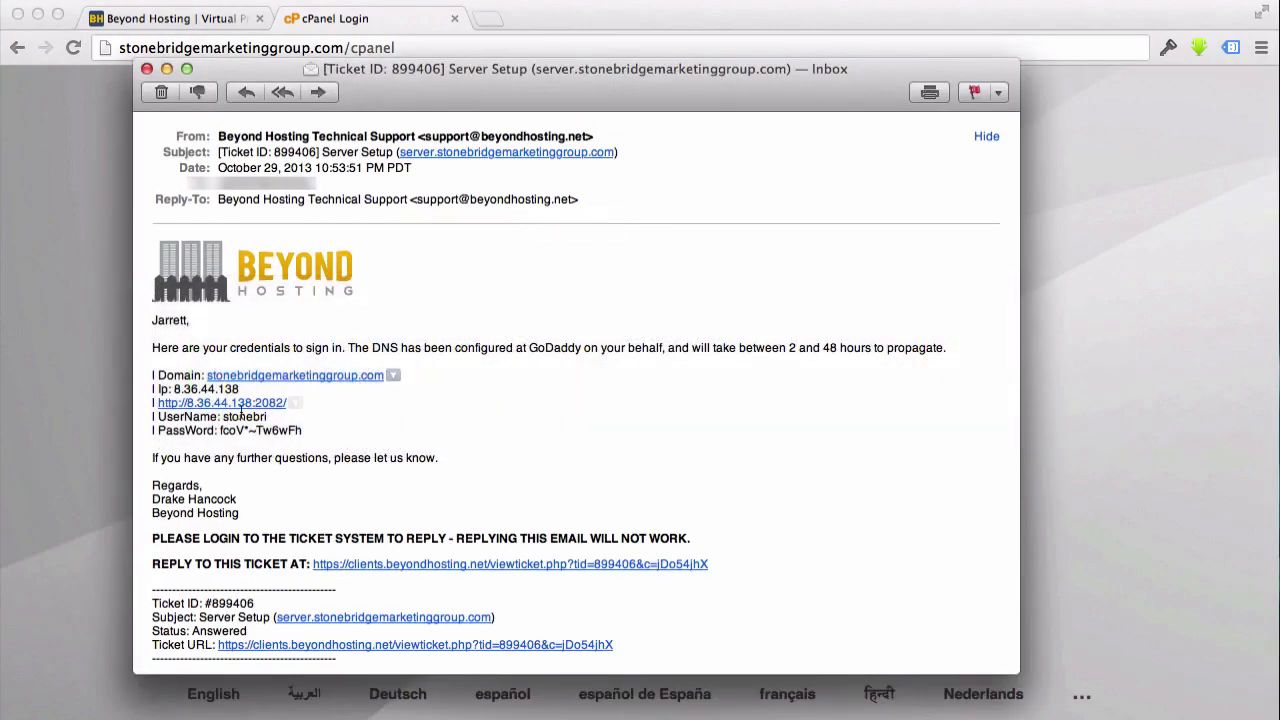
drag(224, 420, 284, 420)
key(super+c)
click(62, 360)
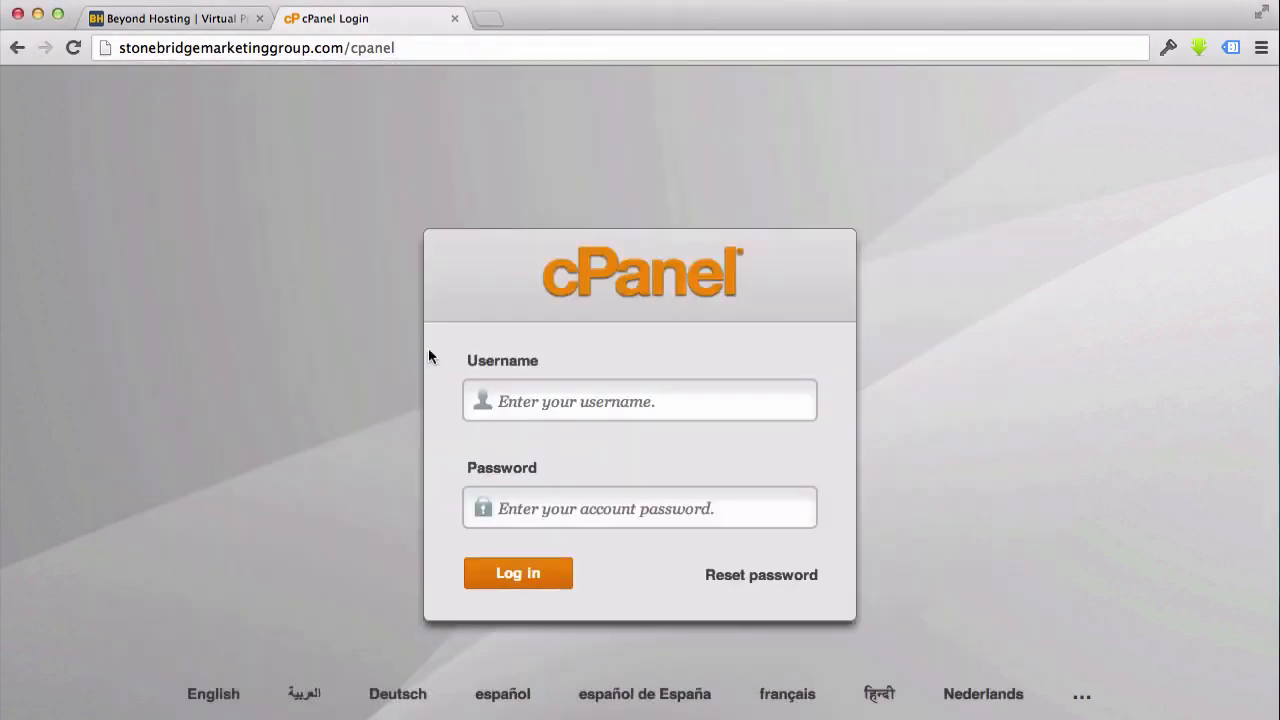
click(526, 397)
key(super+v)
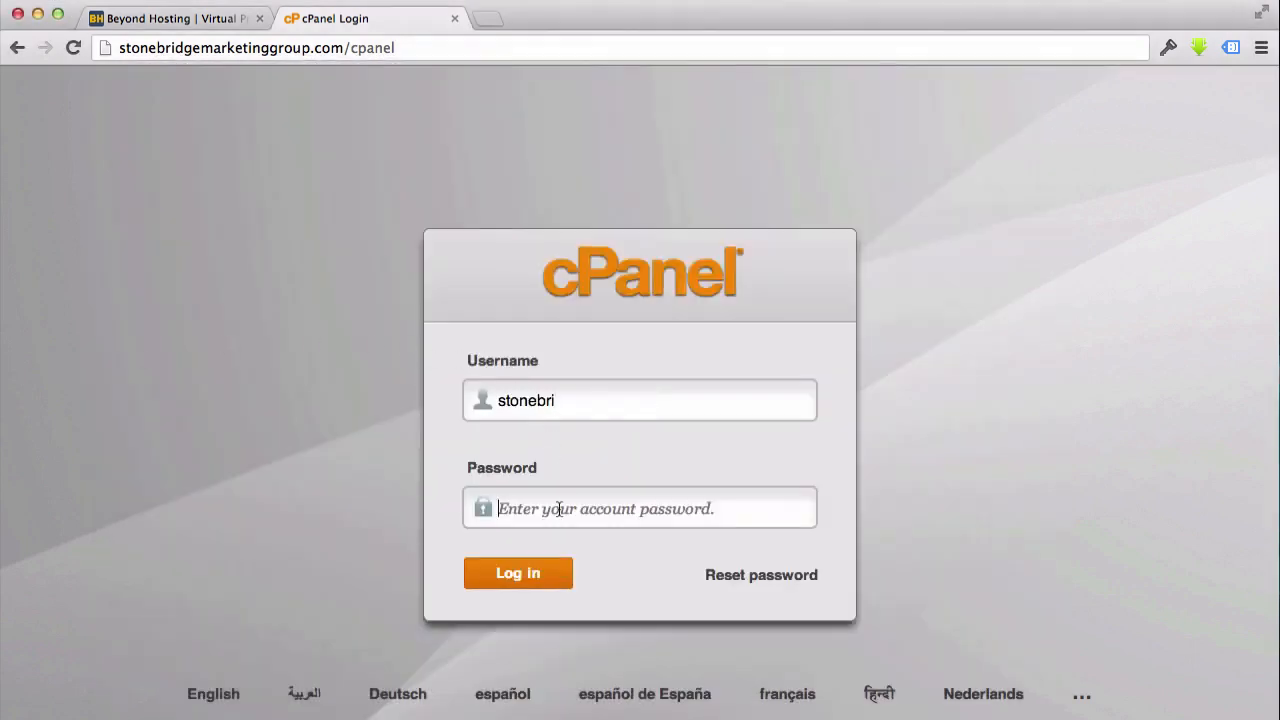
Copy the account password from the Beyond Hosting e-mail into the login form's Password field and log in
key(super+Tab)
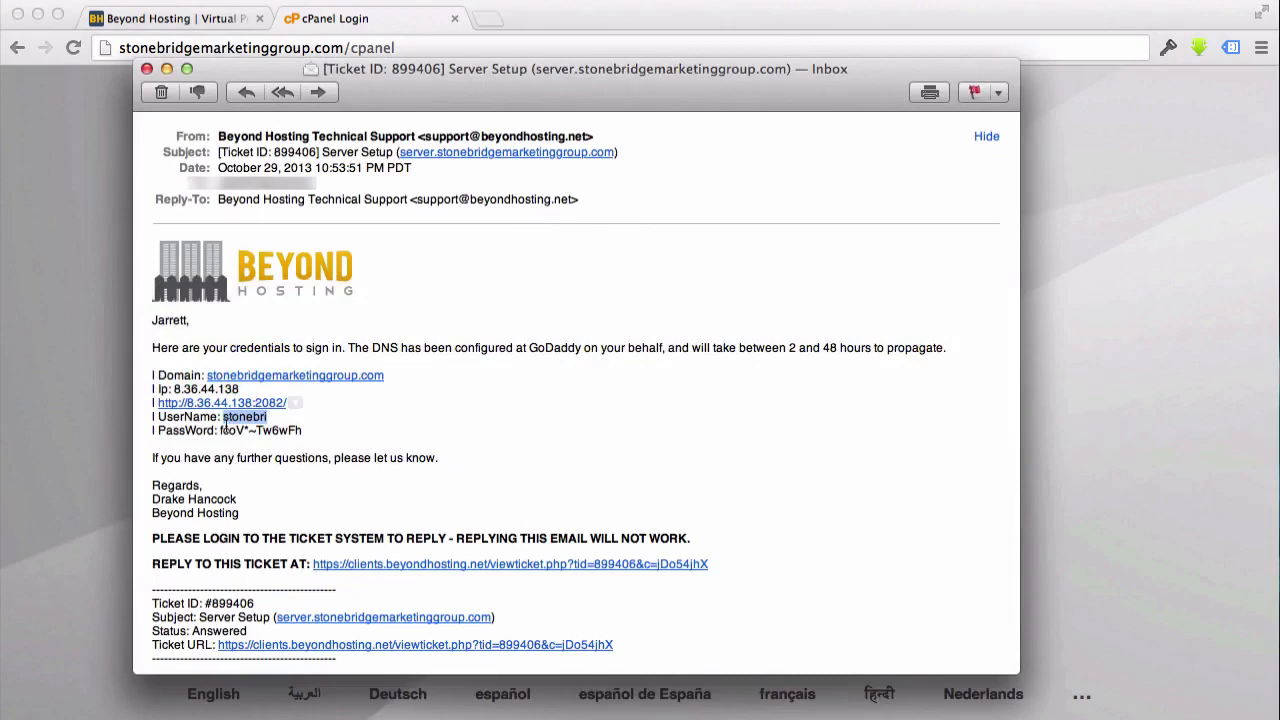
drag(219, 430, 310, 433)
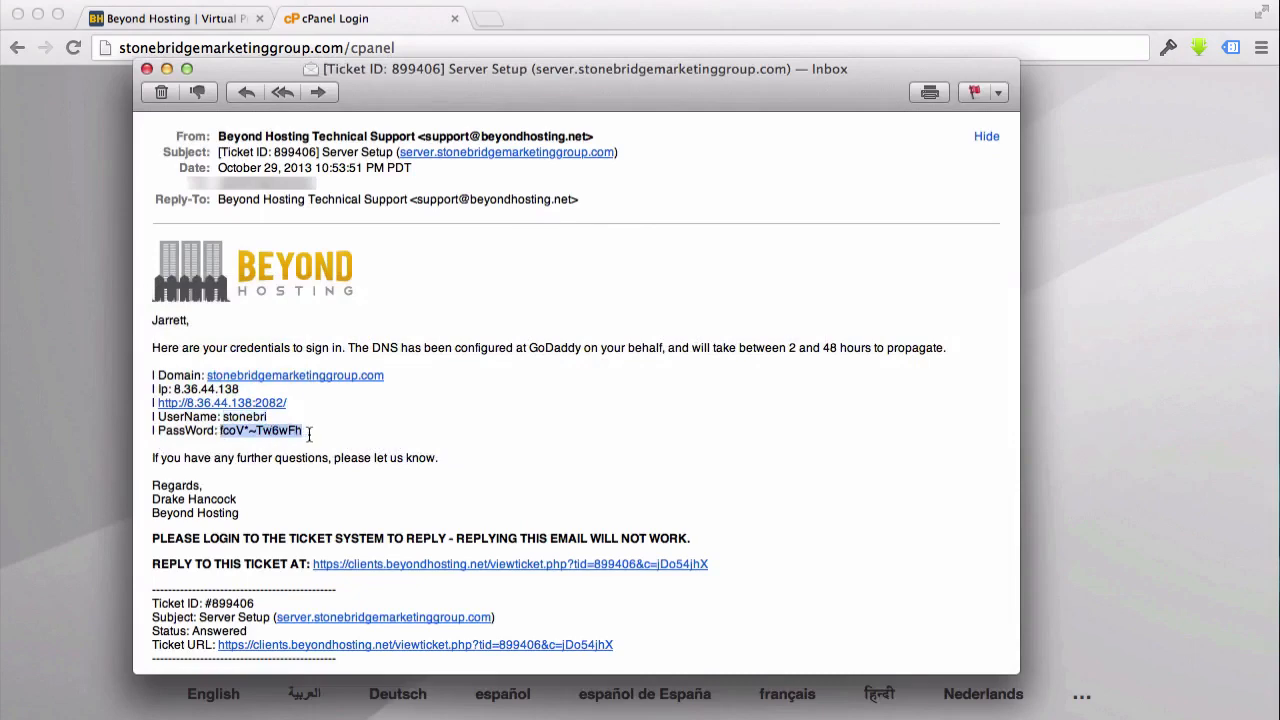
key(super+Tab)
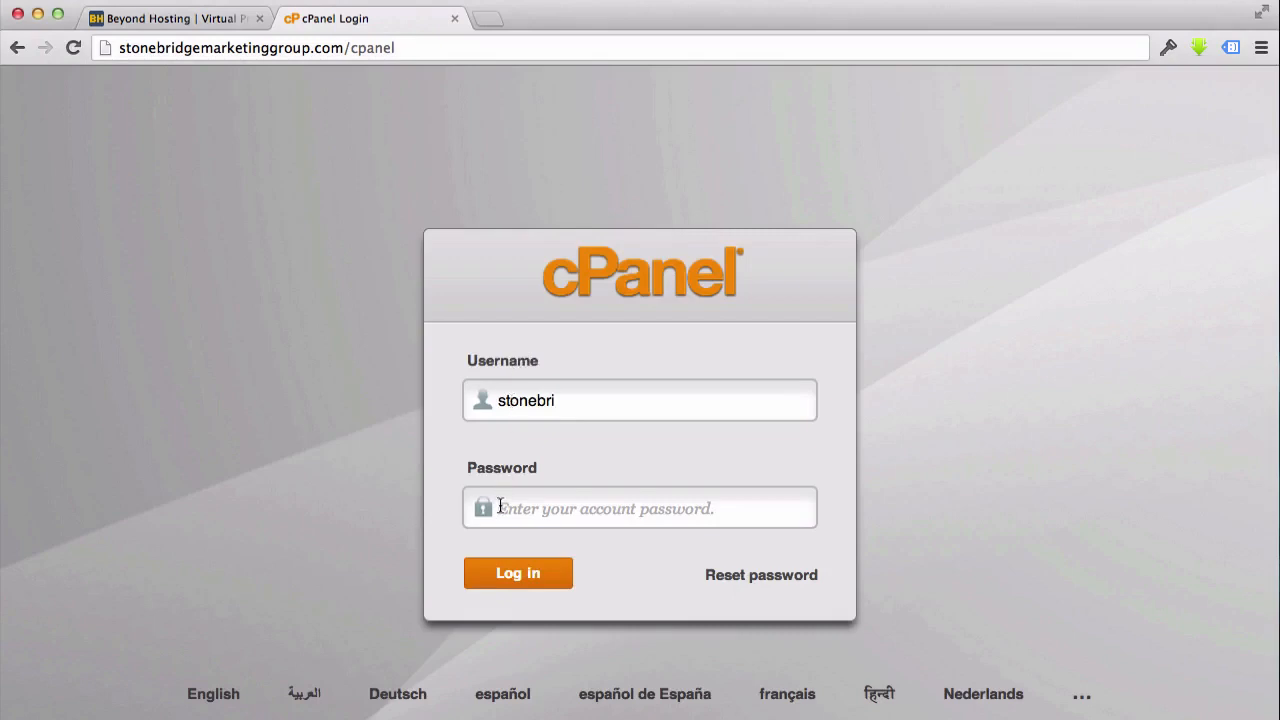
key(super+v)
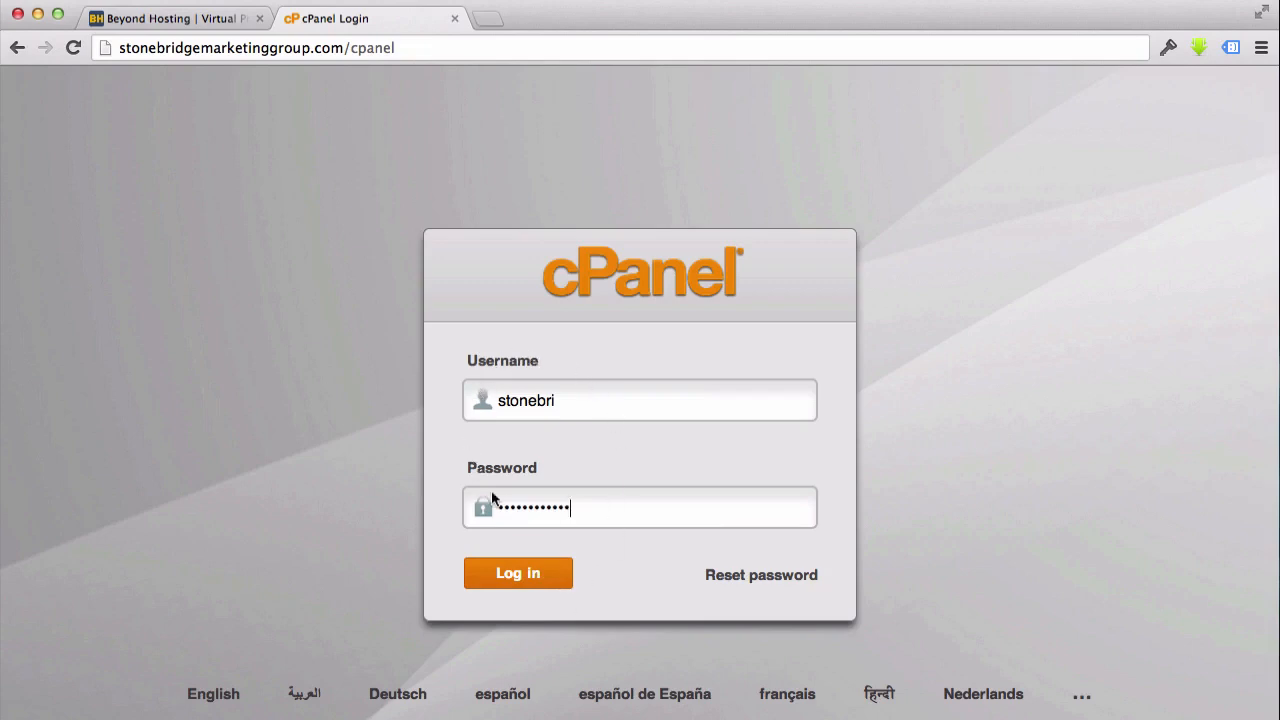
click(505, 564)
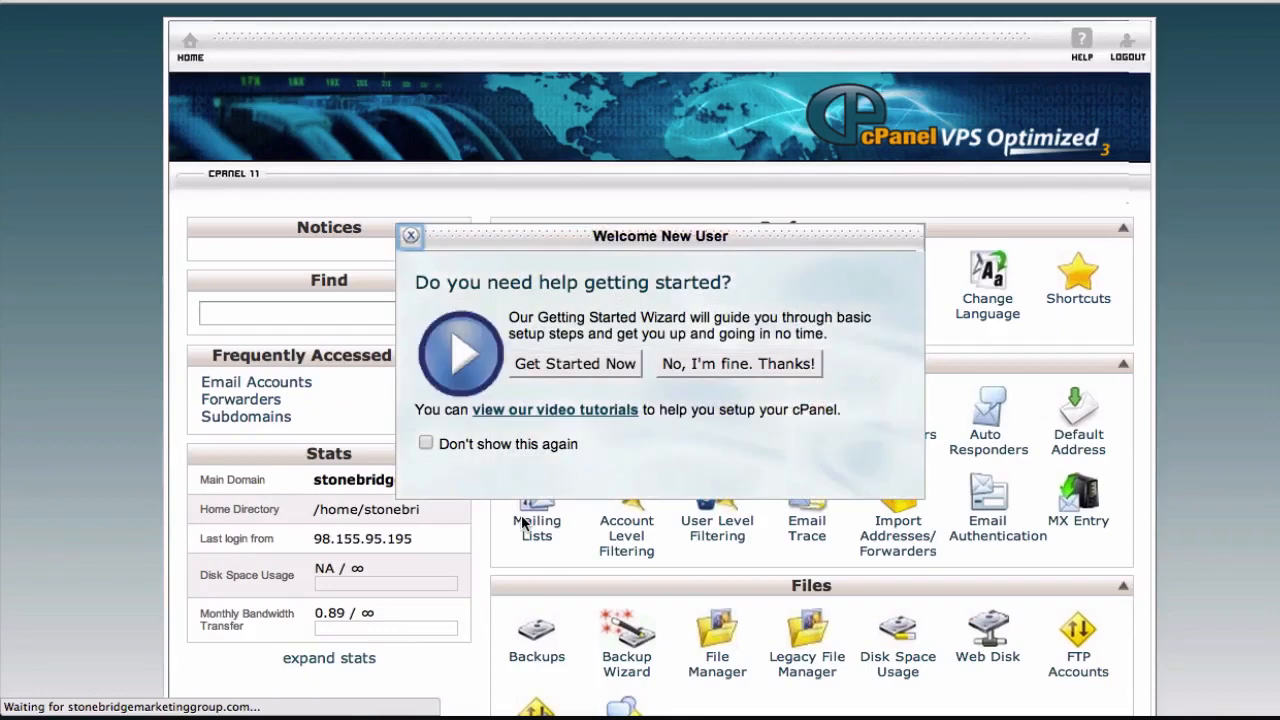
Dismiss the new-user welcome message, search for "subdomain" and open the Subdomains page
click(410, 236)
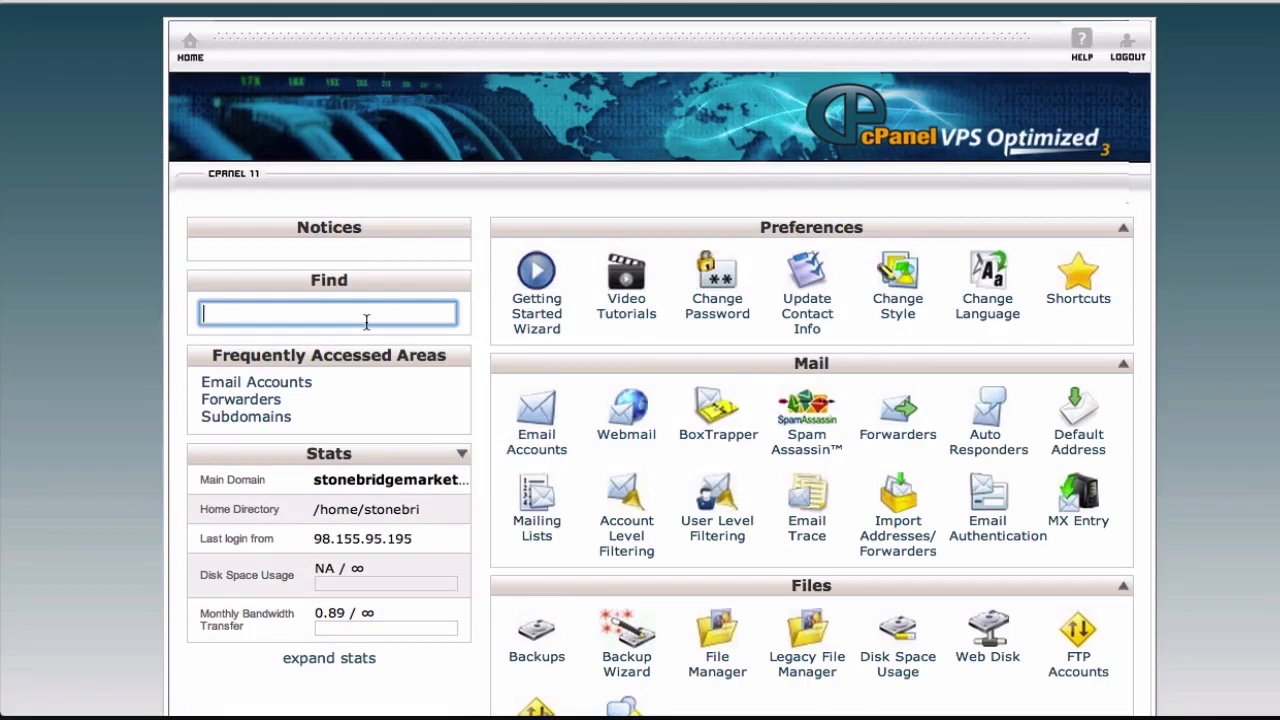
text(subdomain)
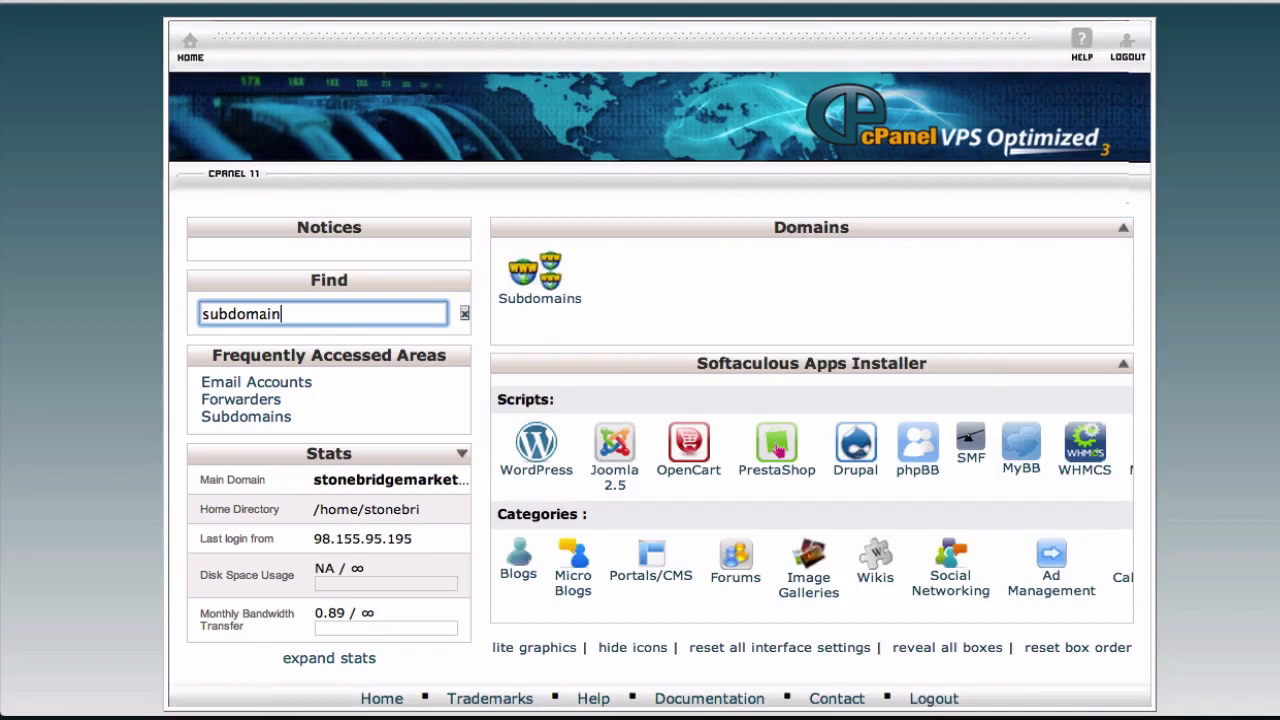
click(548, 302)
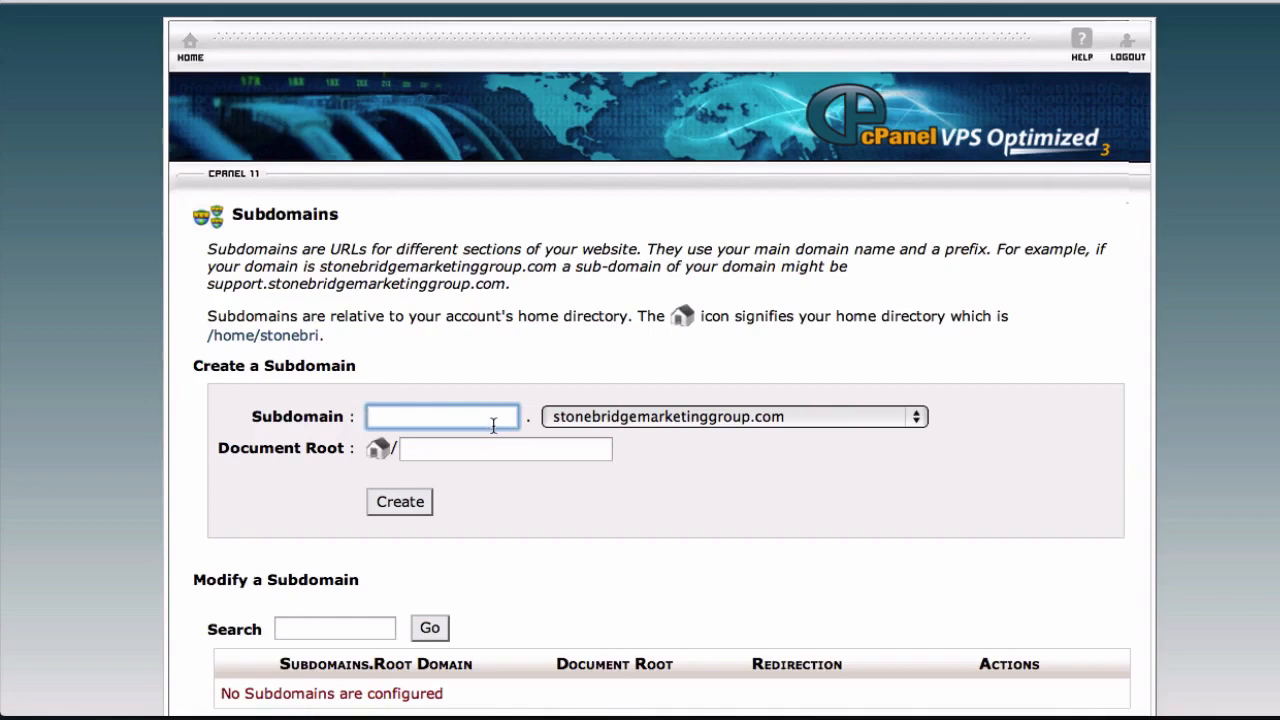
Create the subdomain prosper under stonebridgemarketinggroup.com with document root public_html/prosper, and check it in the subdomain list
text(prosper)
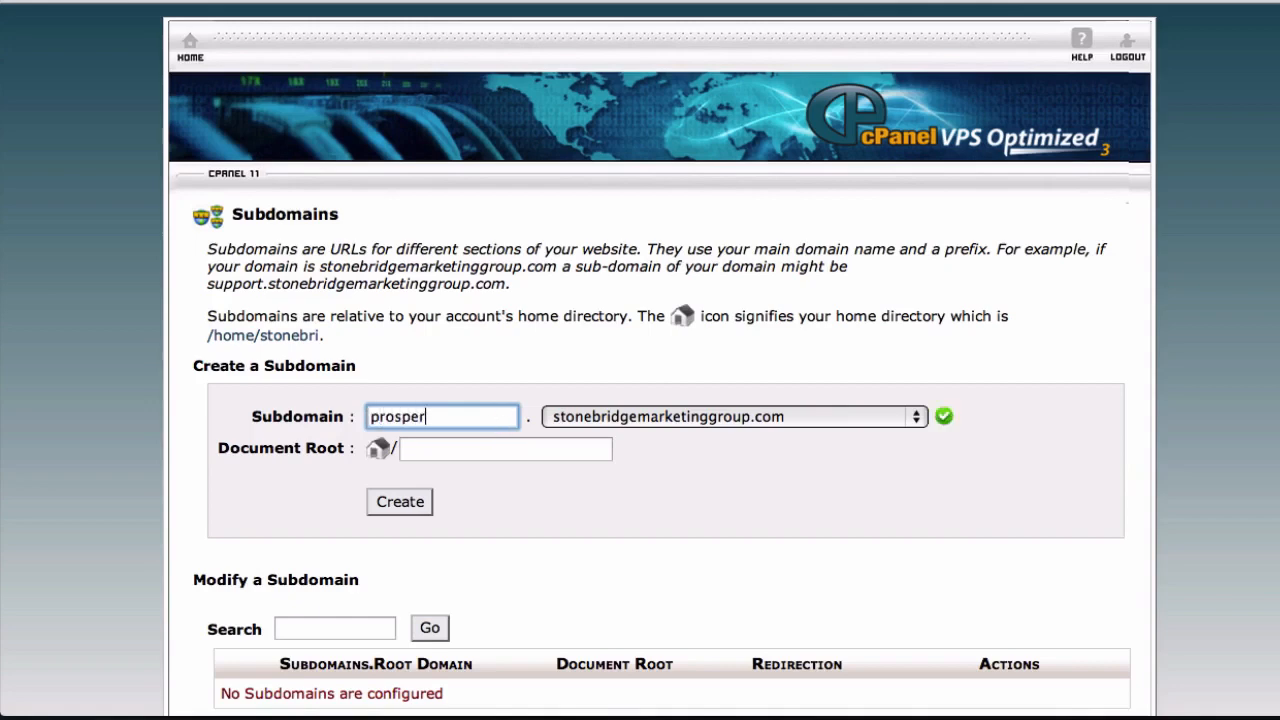
click(493, 497)
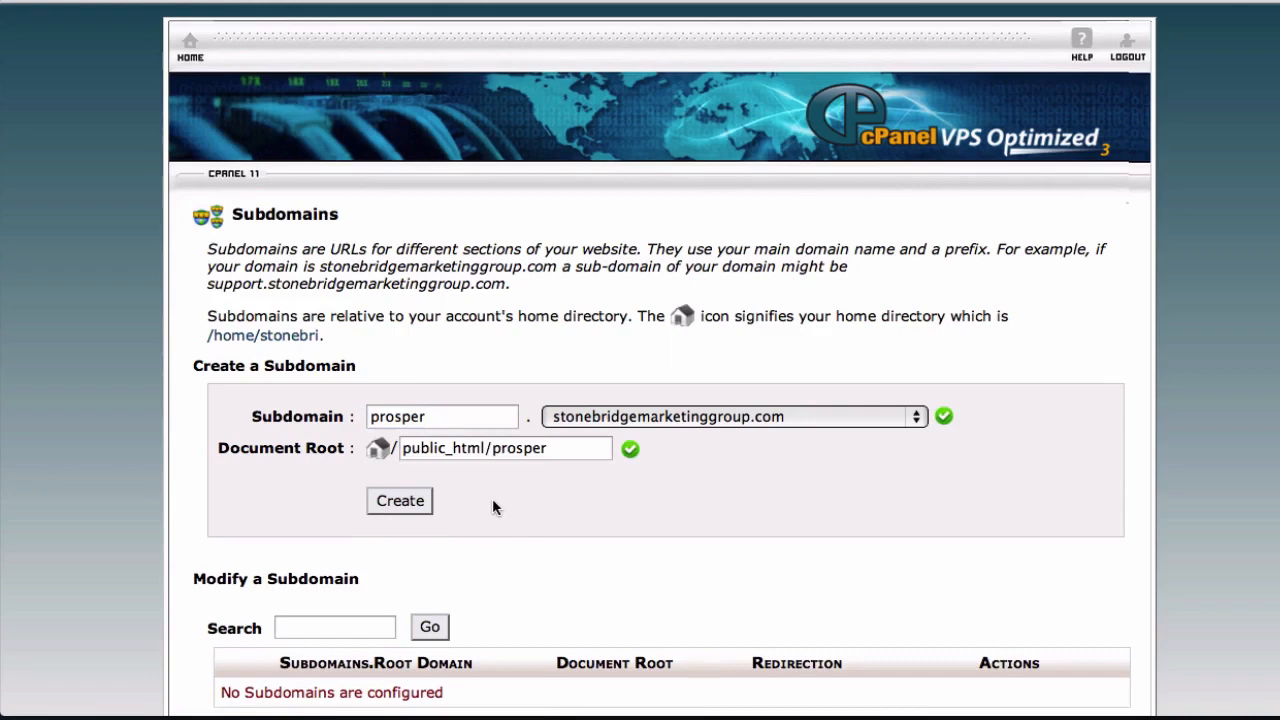
click(406, 507)
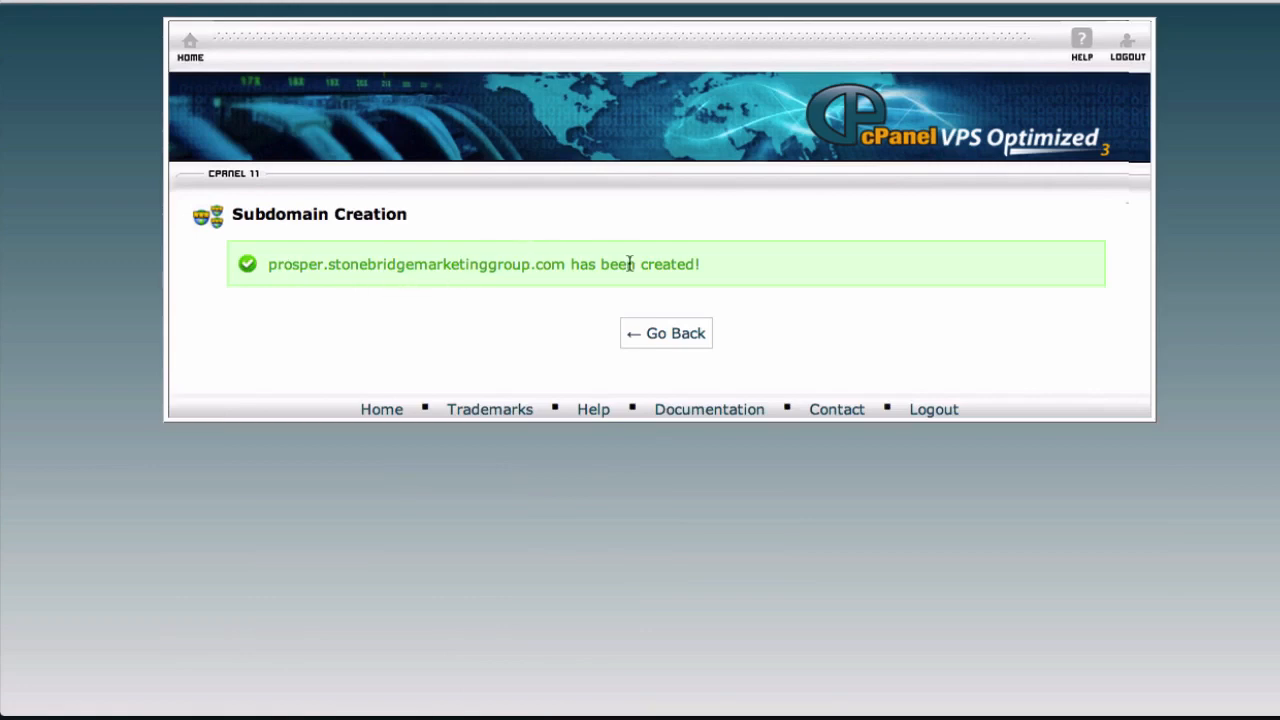
click(667, 335)
scroll(214, 462, down, 3)
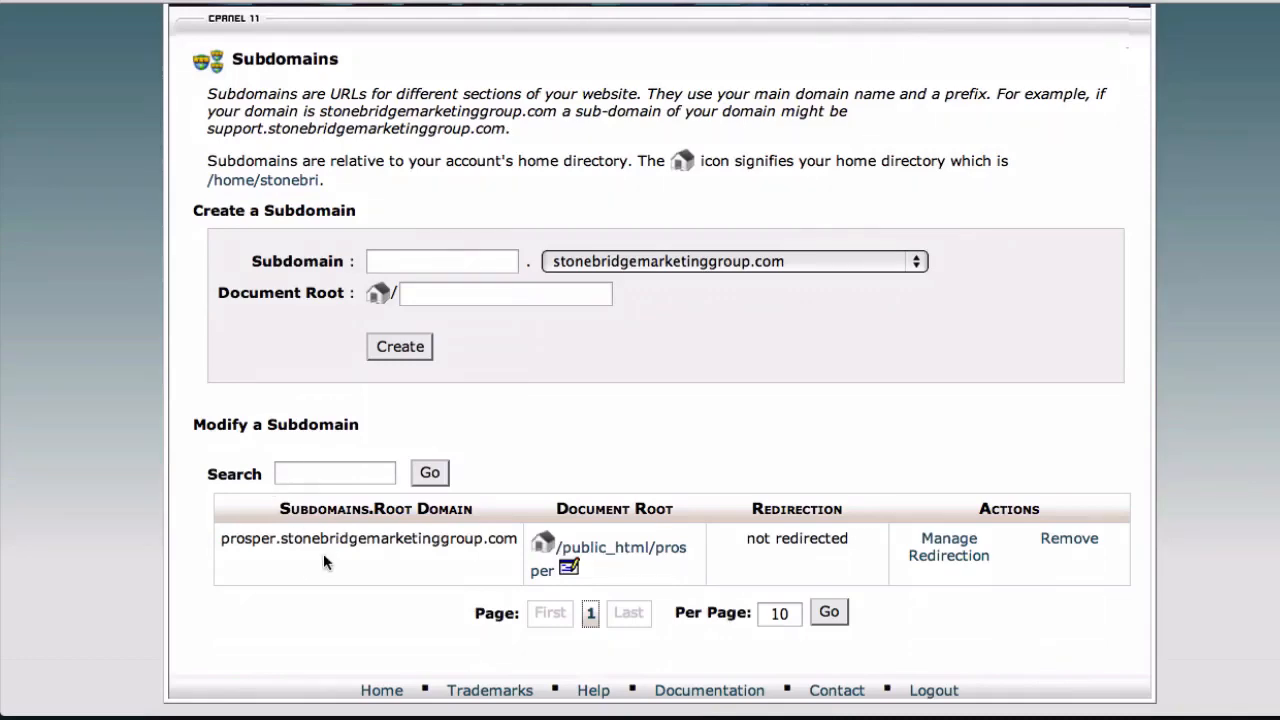
scroll(323, 562, up, 3)
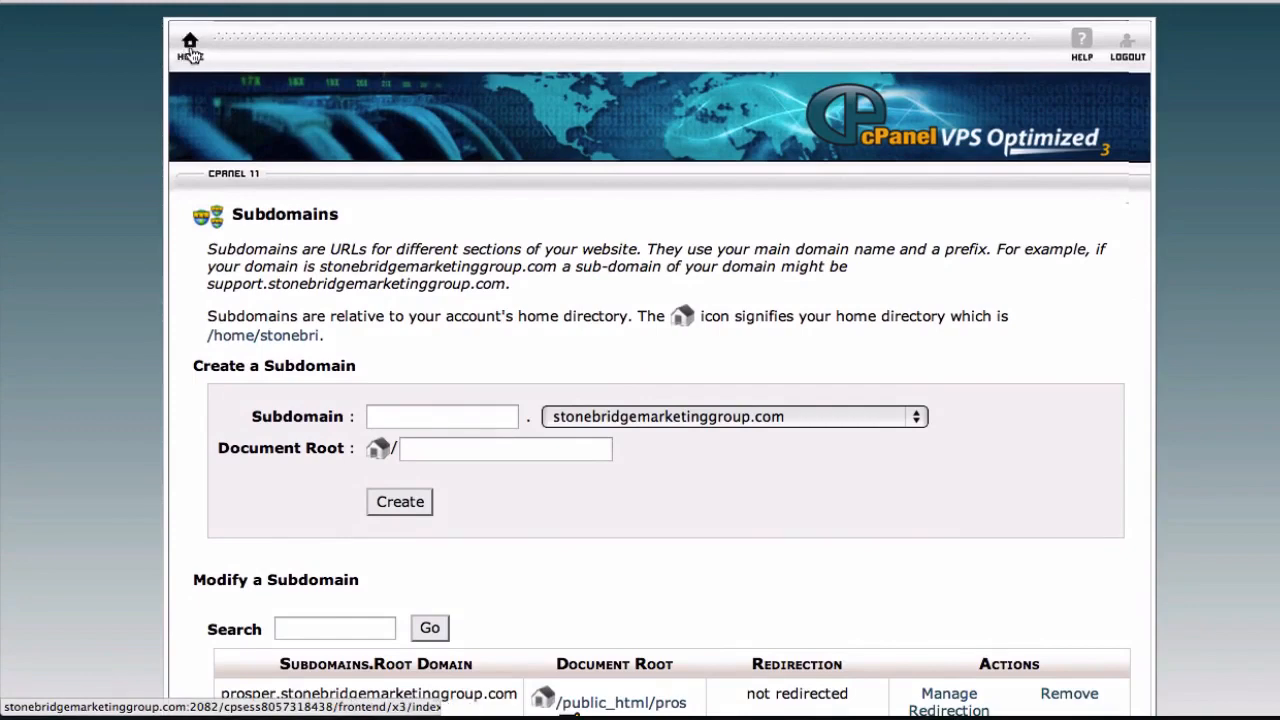
Return to the cPanel home page, search for "sql" and open MySQL Databases
click(190, 55)
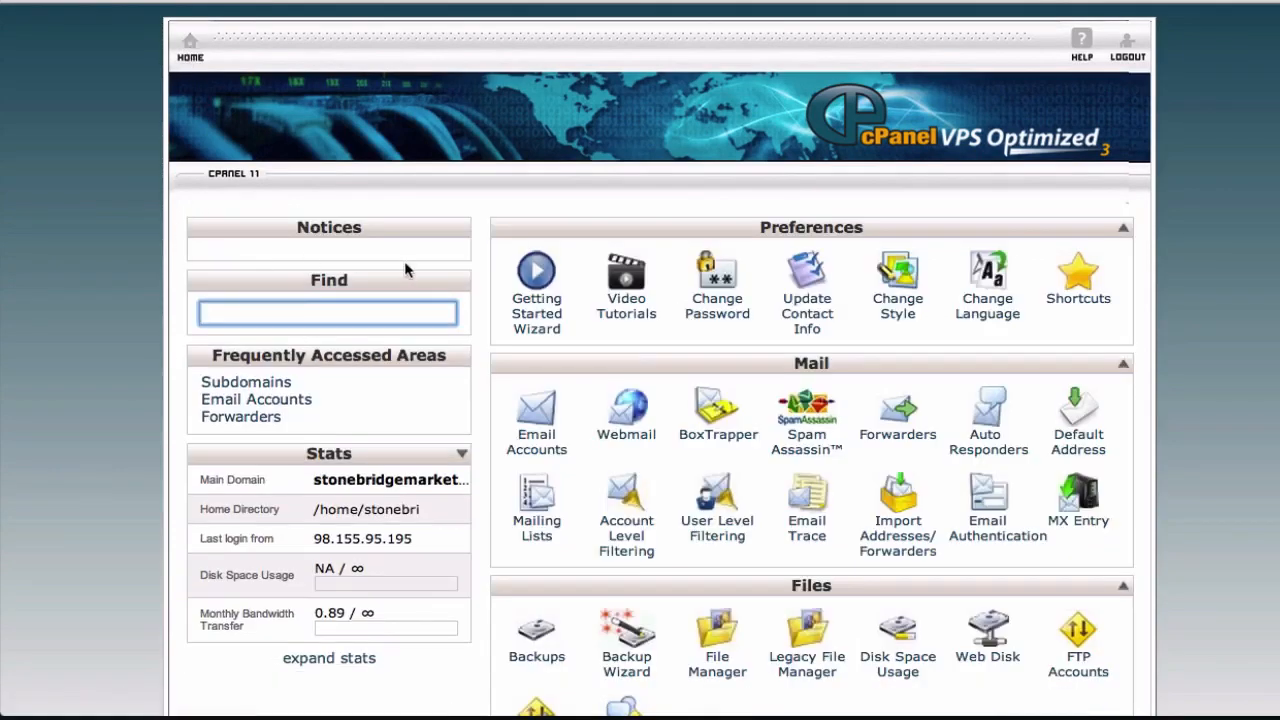
scroll(364, 416, down, 2)
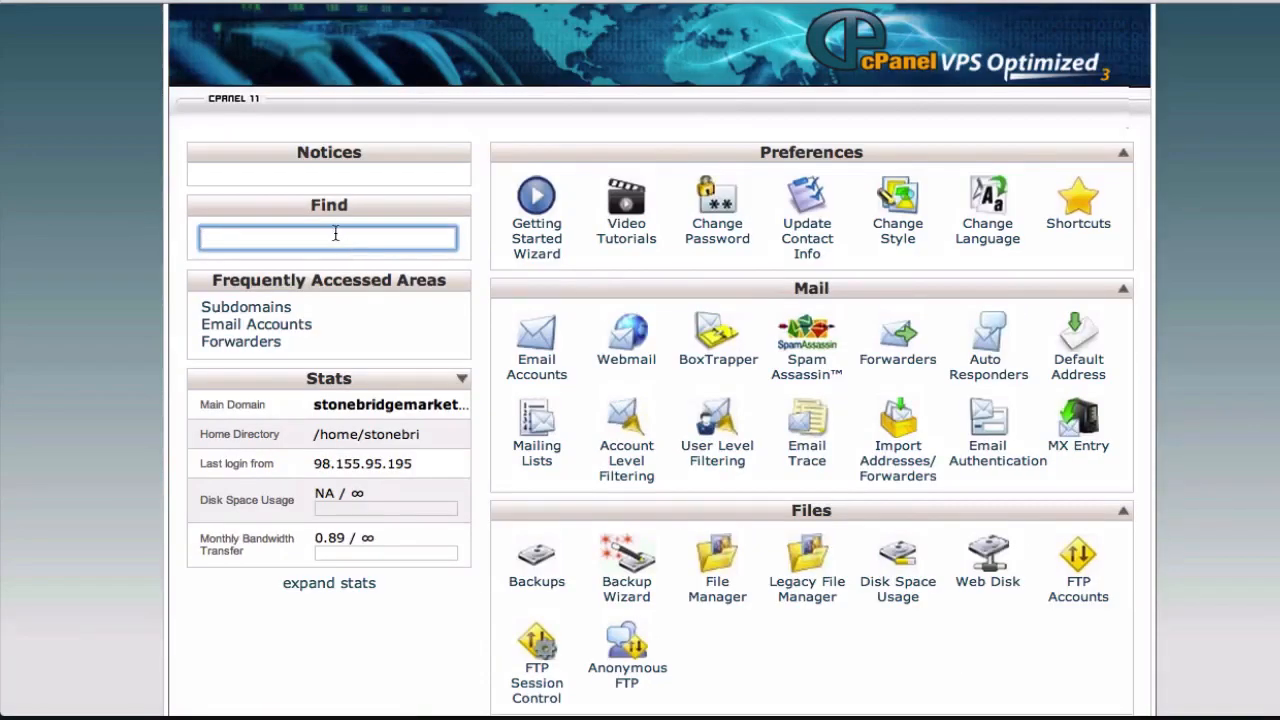
text(sql)
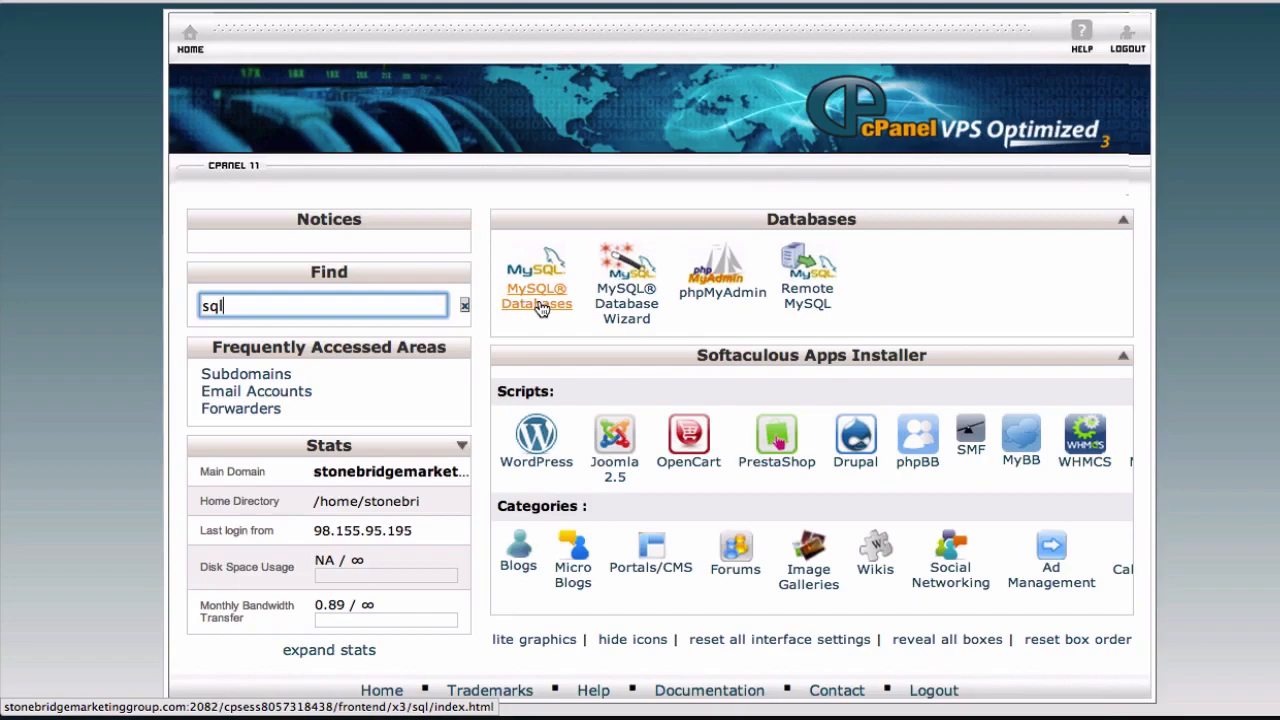
click(540, 308)
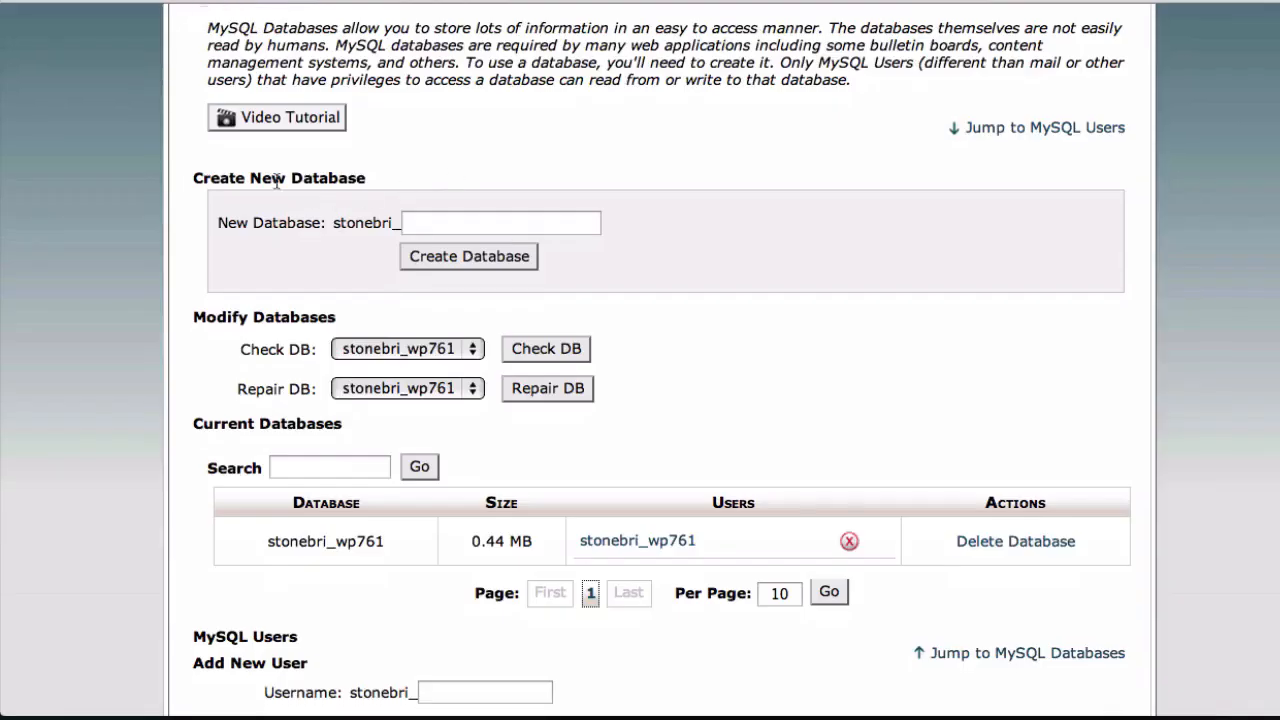
Create a new MySQL database with the name suffix prosper and return to the MySQL Databases page
click(440, 223)
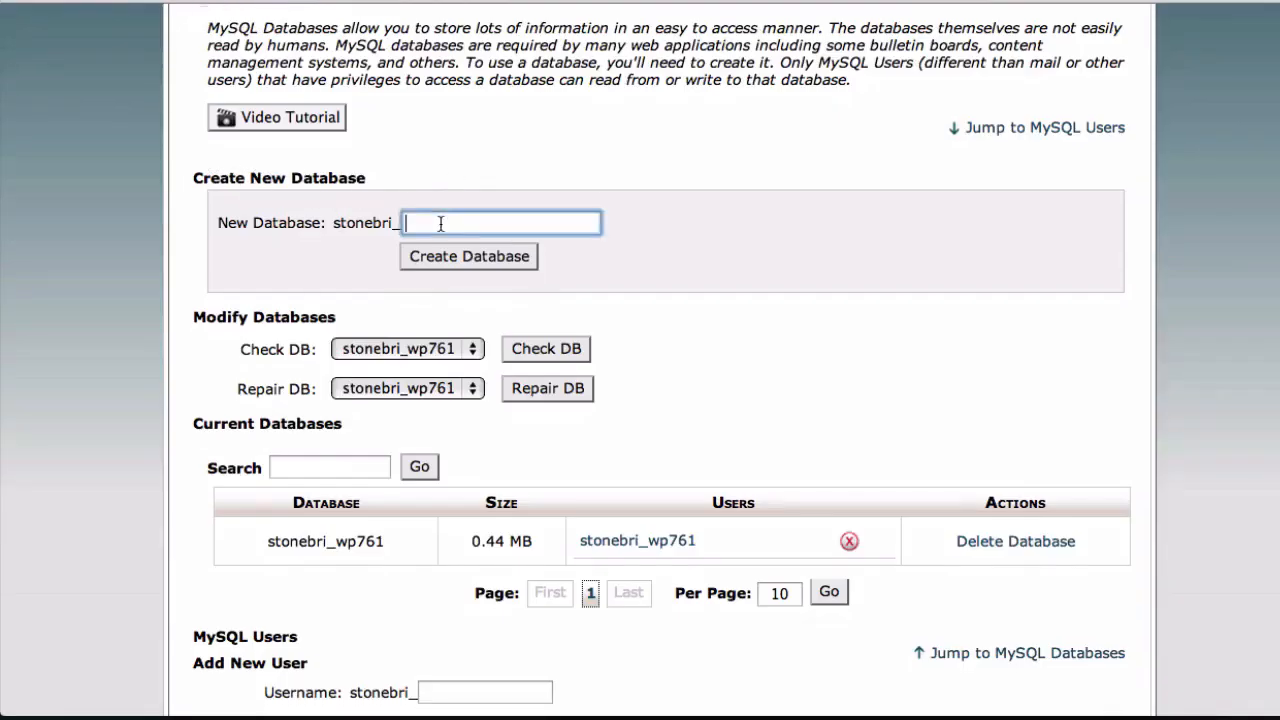
text(prosper)
click(446, 262)
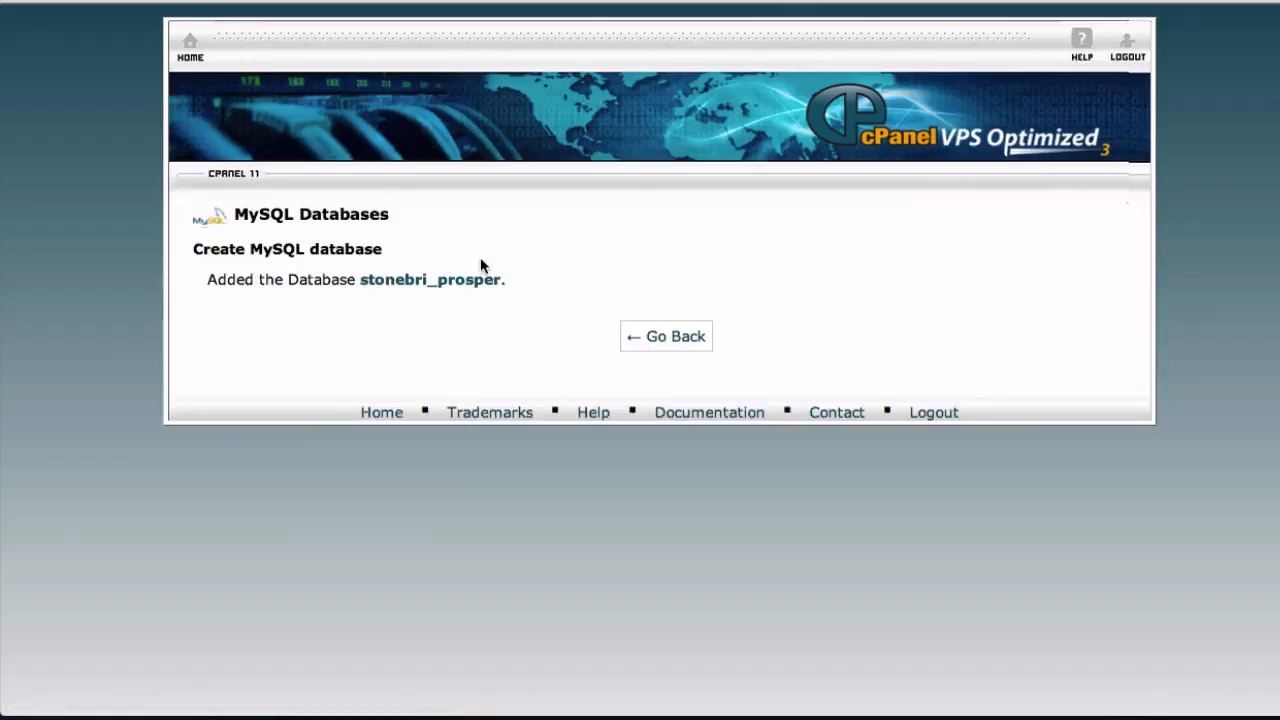
click(672, 342)
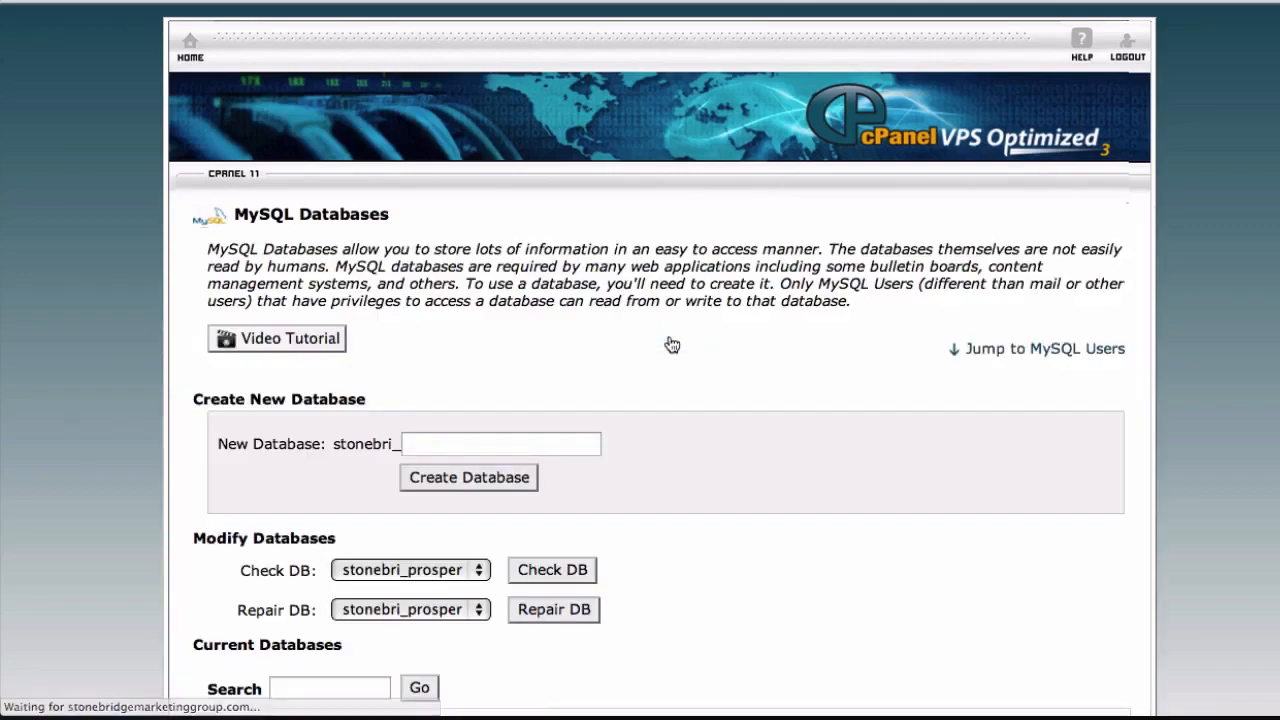
Enter prosper as the username suffix for a new MySQL user
scroll(672, 344, down, 2)
scroll(672, 344, down, 5)
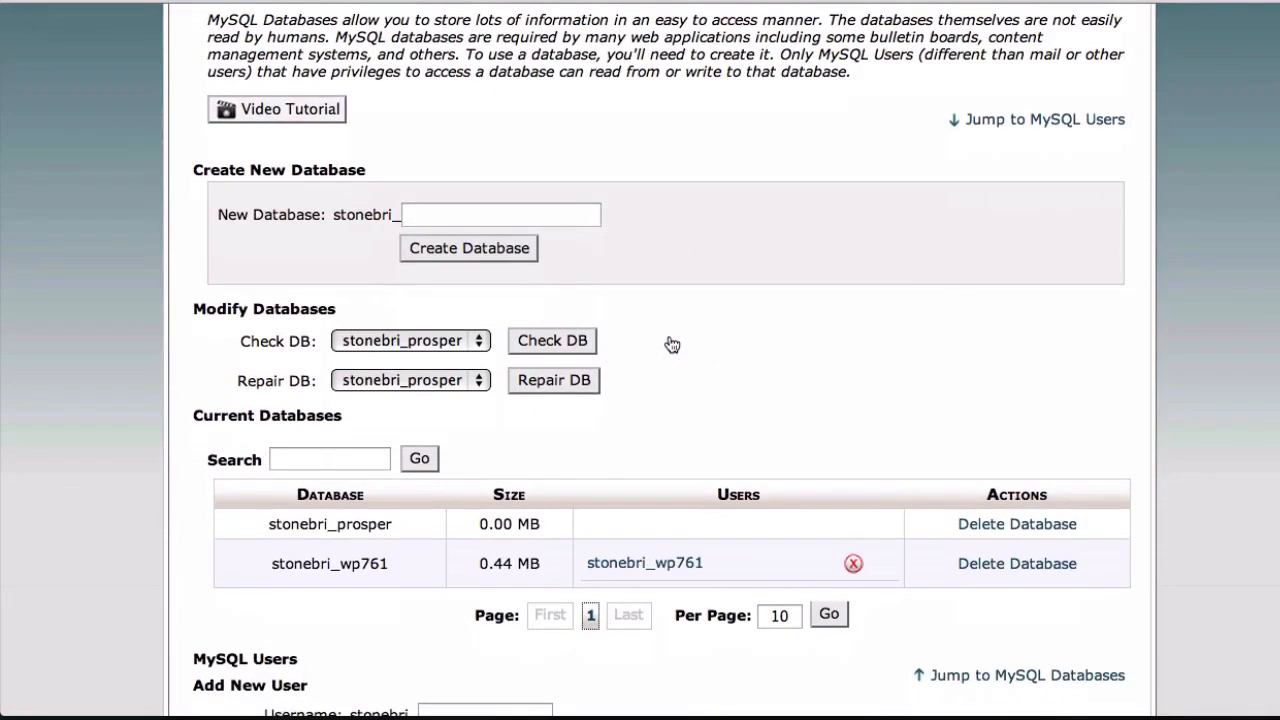
scroll(672, 344, down, 3)
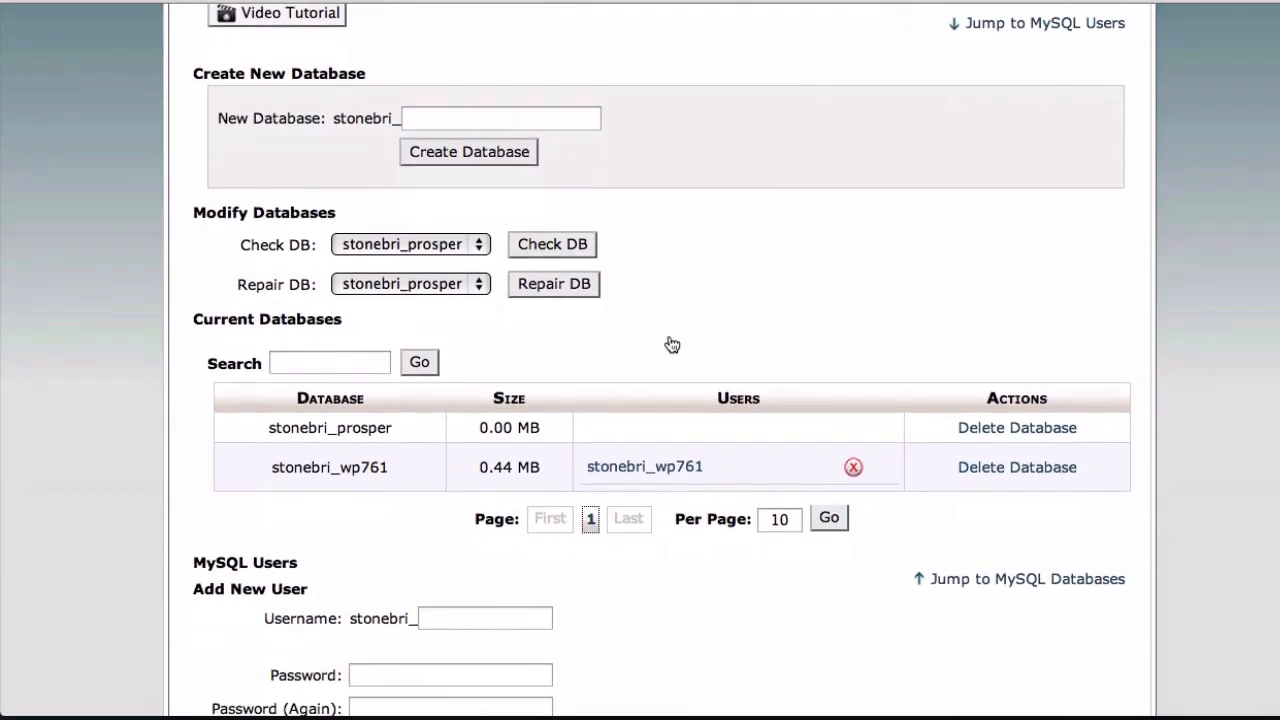
scroll(672, 344, down, 10)
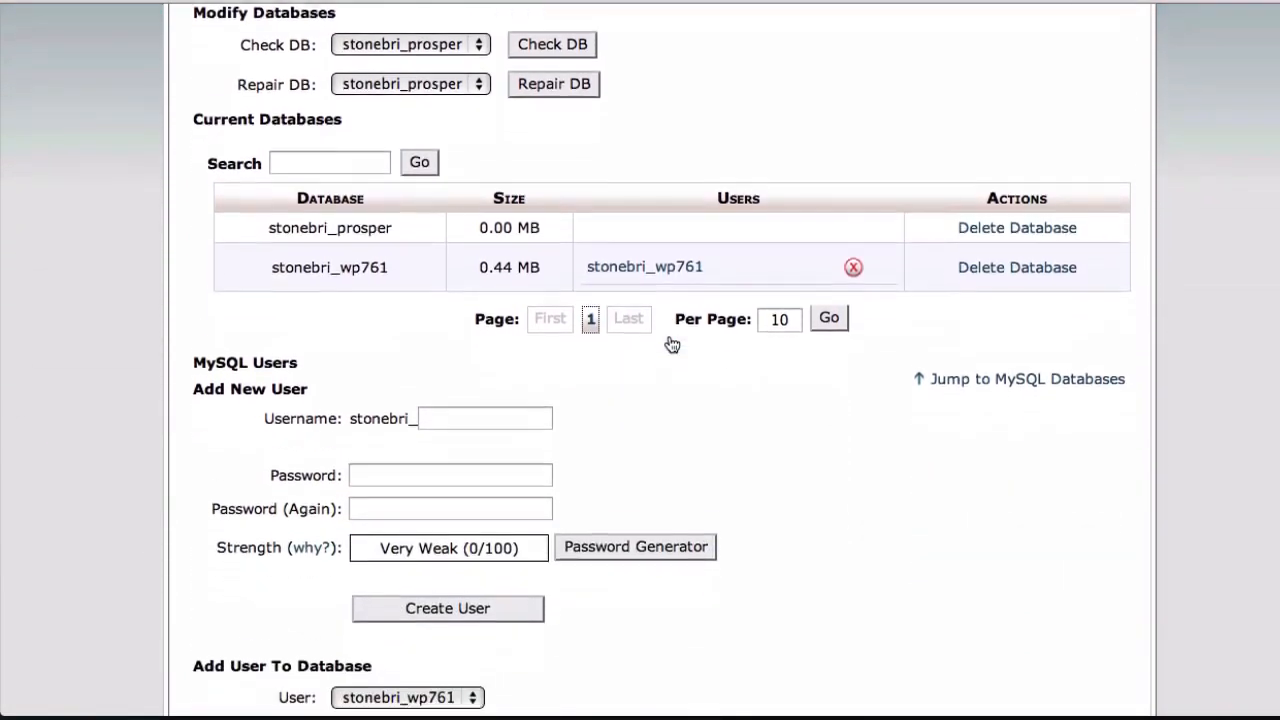
scroll(671, 344, down, 2)
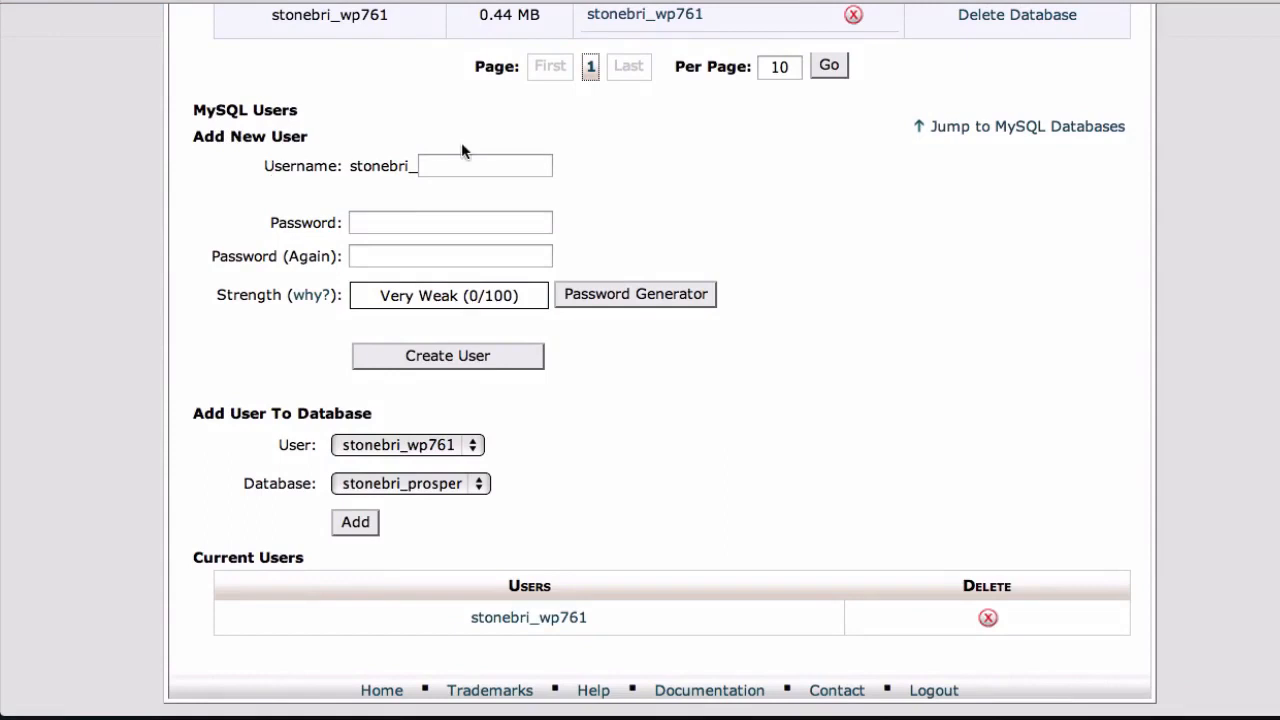
click(473, 165)
text(prosper)
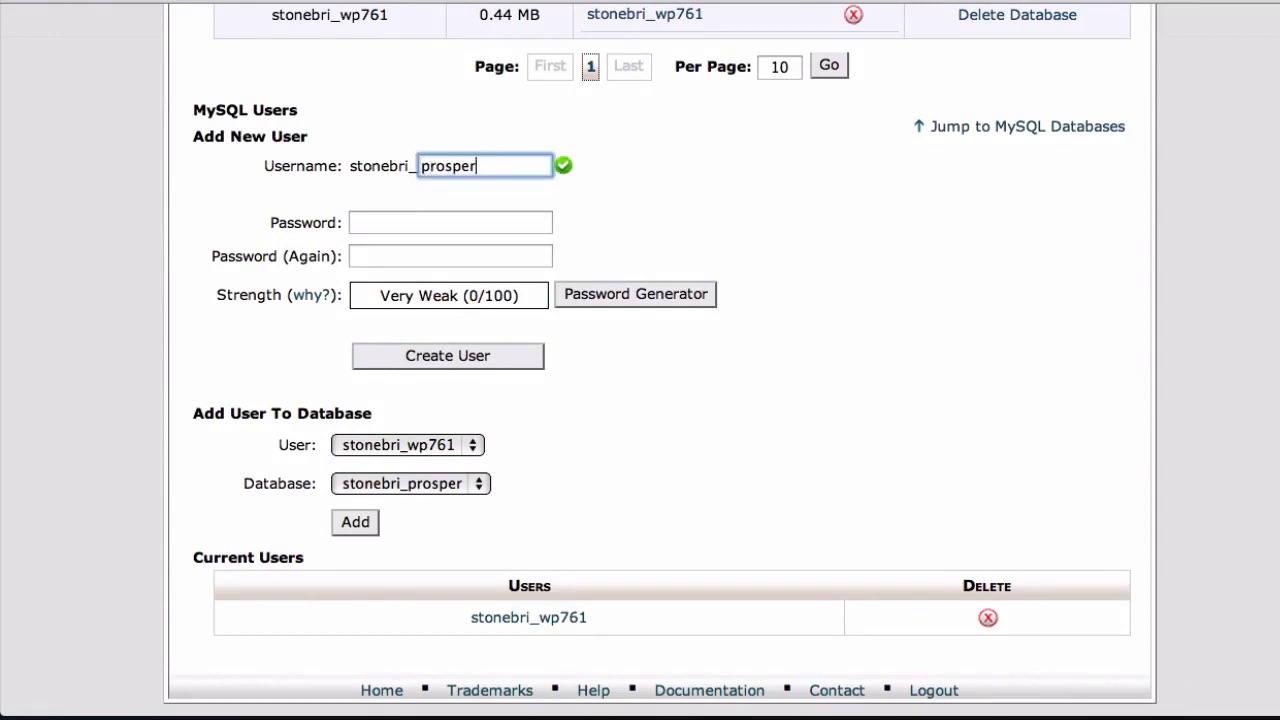
click(253, 194)
scroll(253, 194, up, 1)
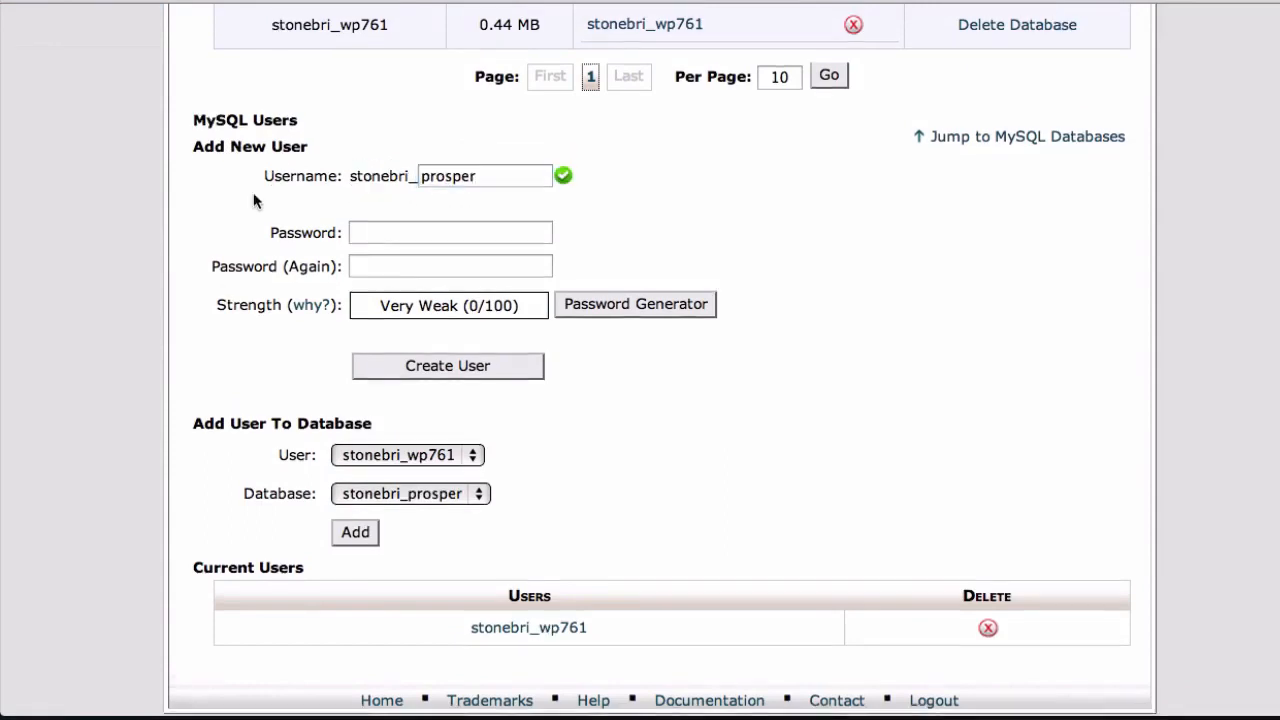
scroll(253, 194, down, 1)
scroll(253, 200, up, 1)
Generate a password for the new MySQL user with the Password Generator and copy it to the clipboard
click(378, 220)
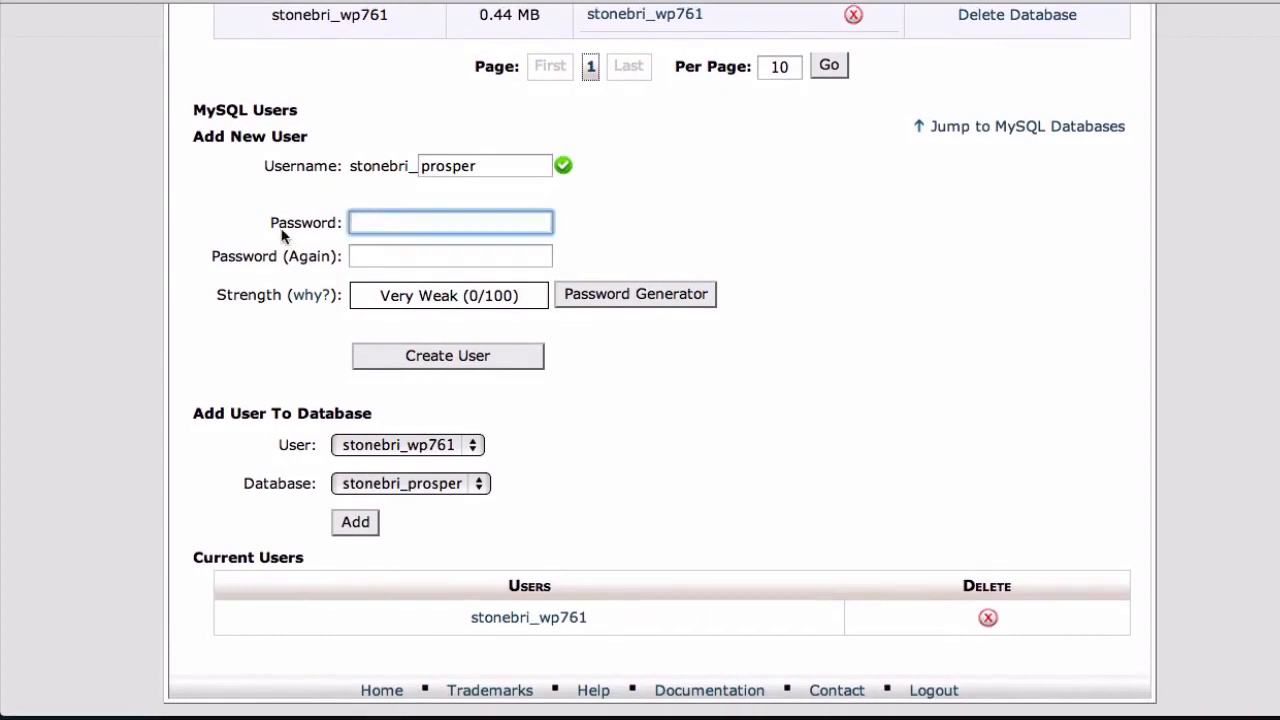
click(449, 257)
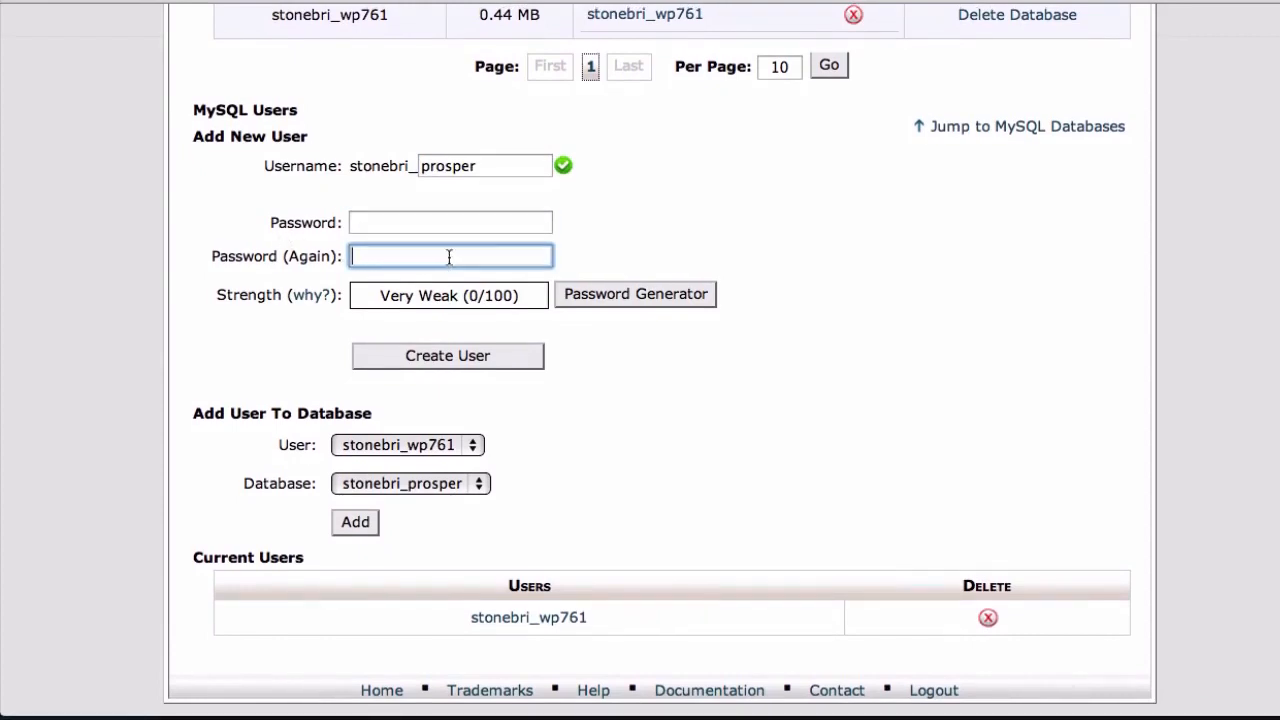
click(398, 232)
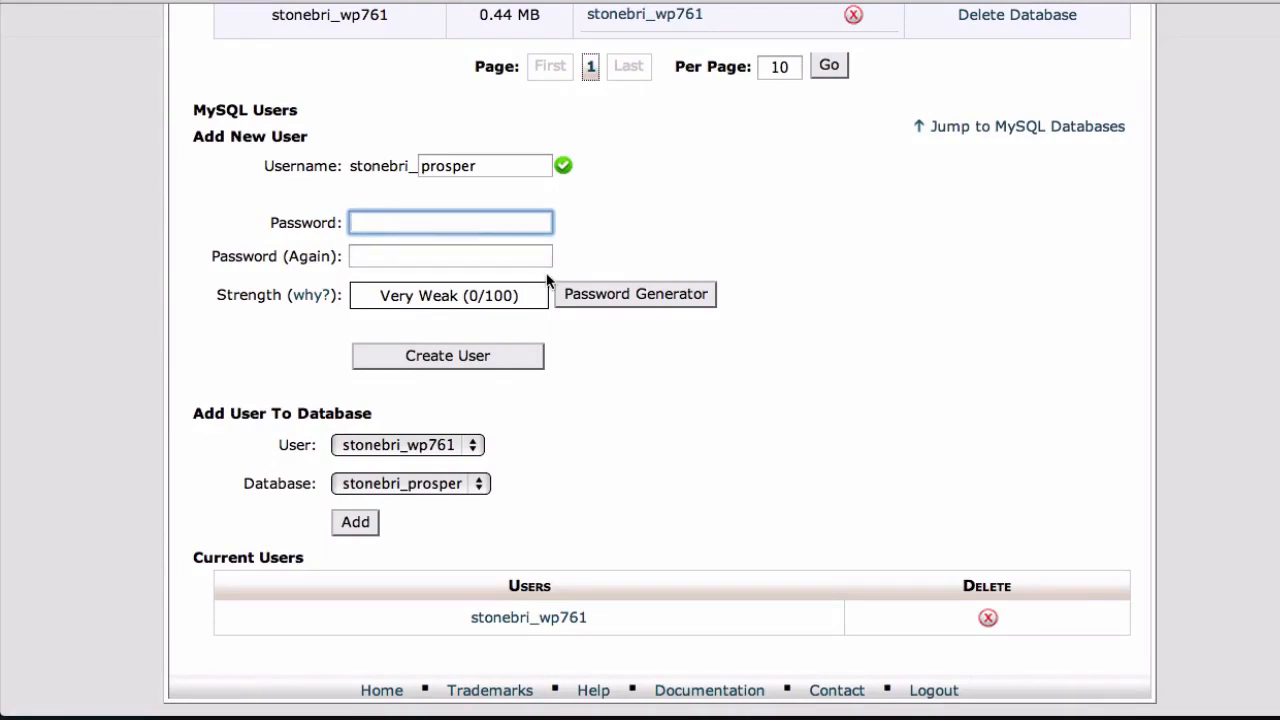
click(609, 300)
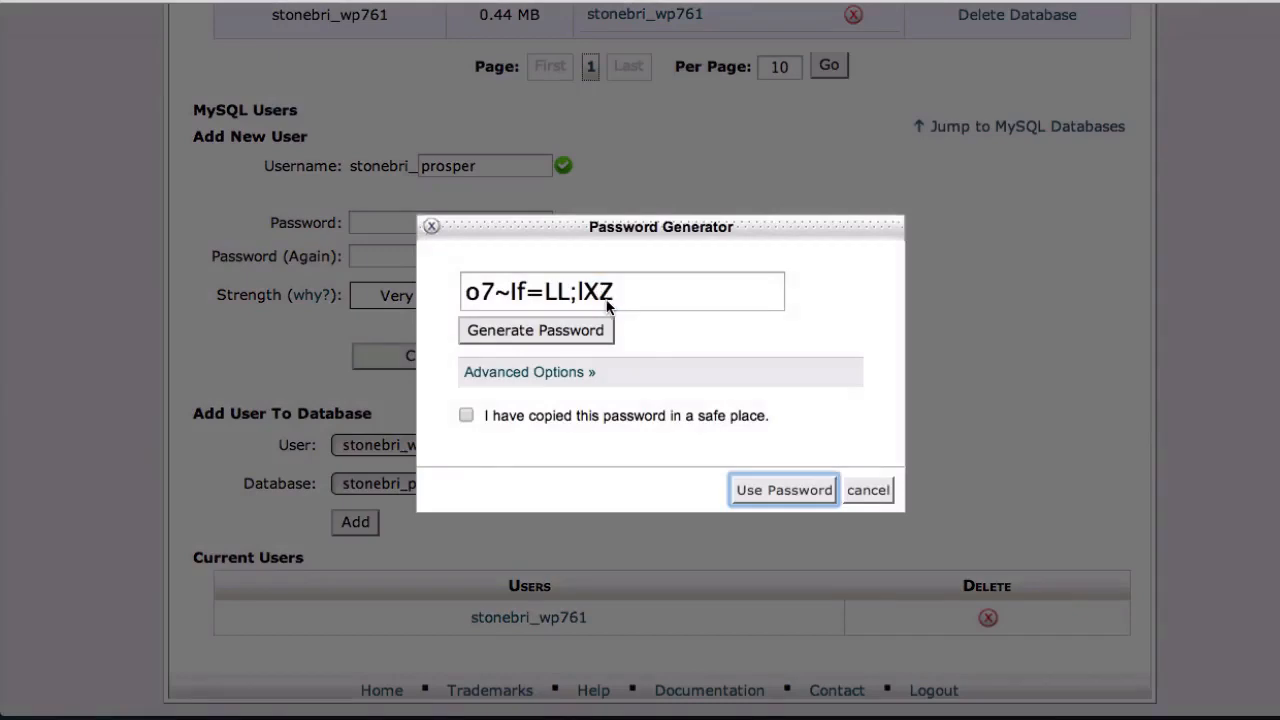
drag(637, 305, 457, 304)
right_click(517, 305)
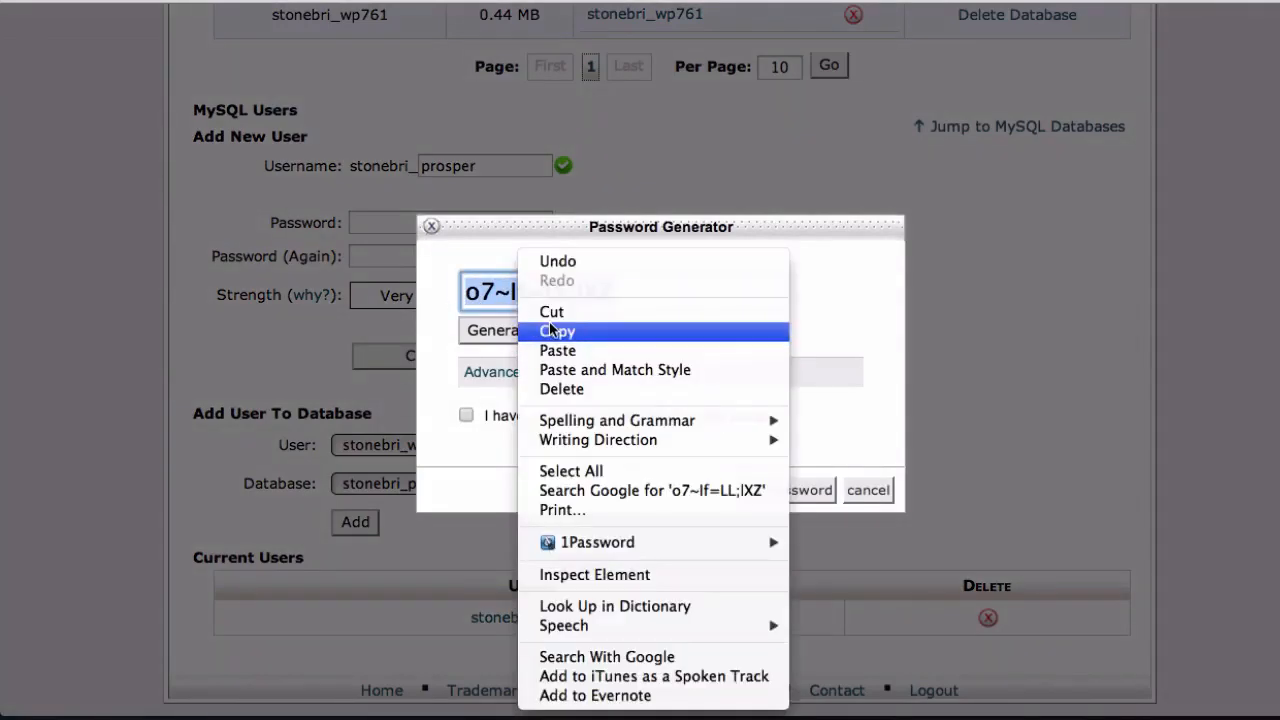
click(550, 331)
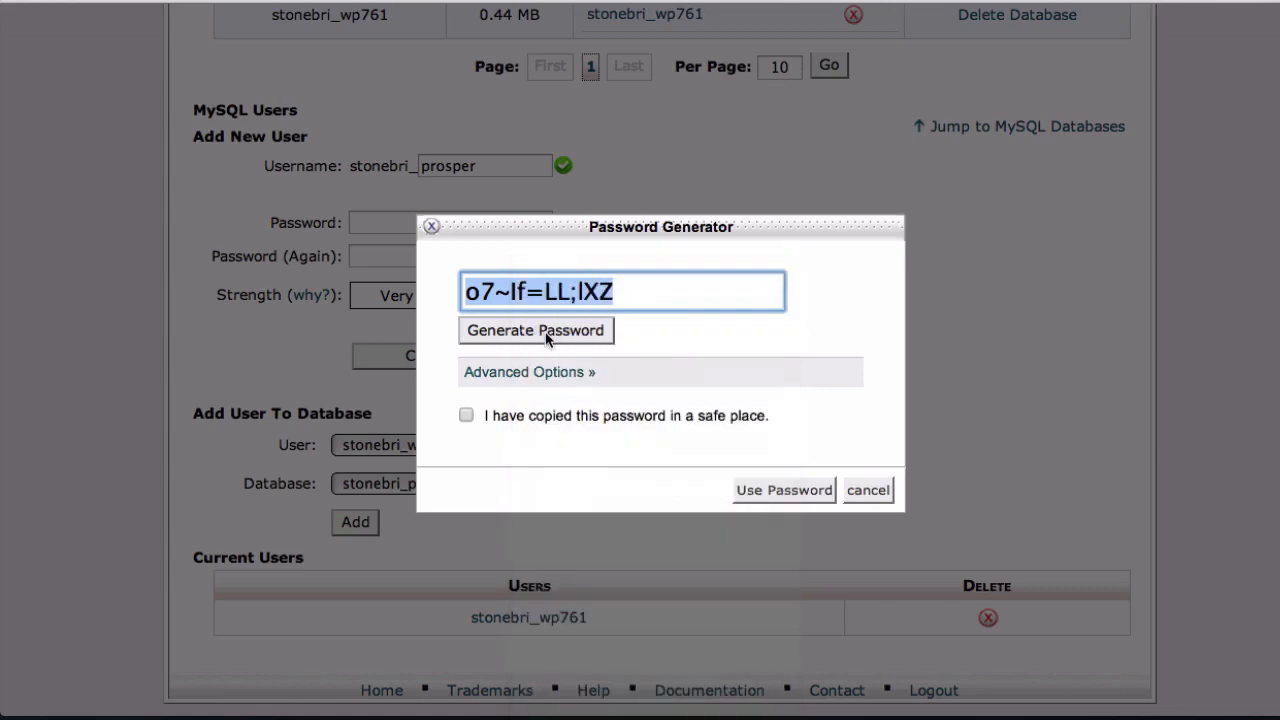
Confirm that the generated password has been copied and use it in the new MySQL user's password fields
click(810, 447)
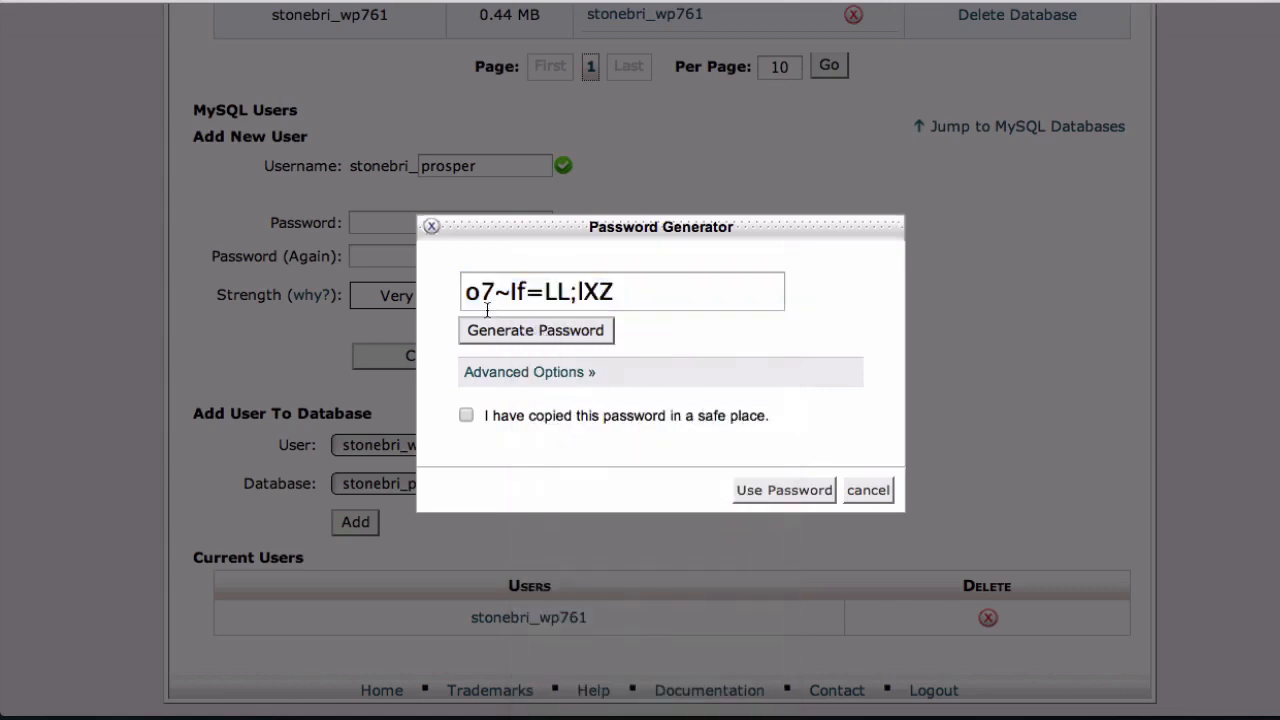
click(466, 416)
click(762, 492)
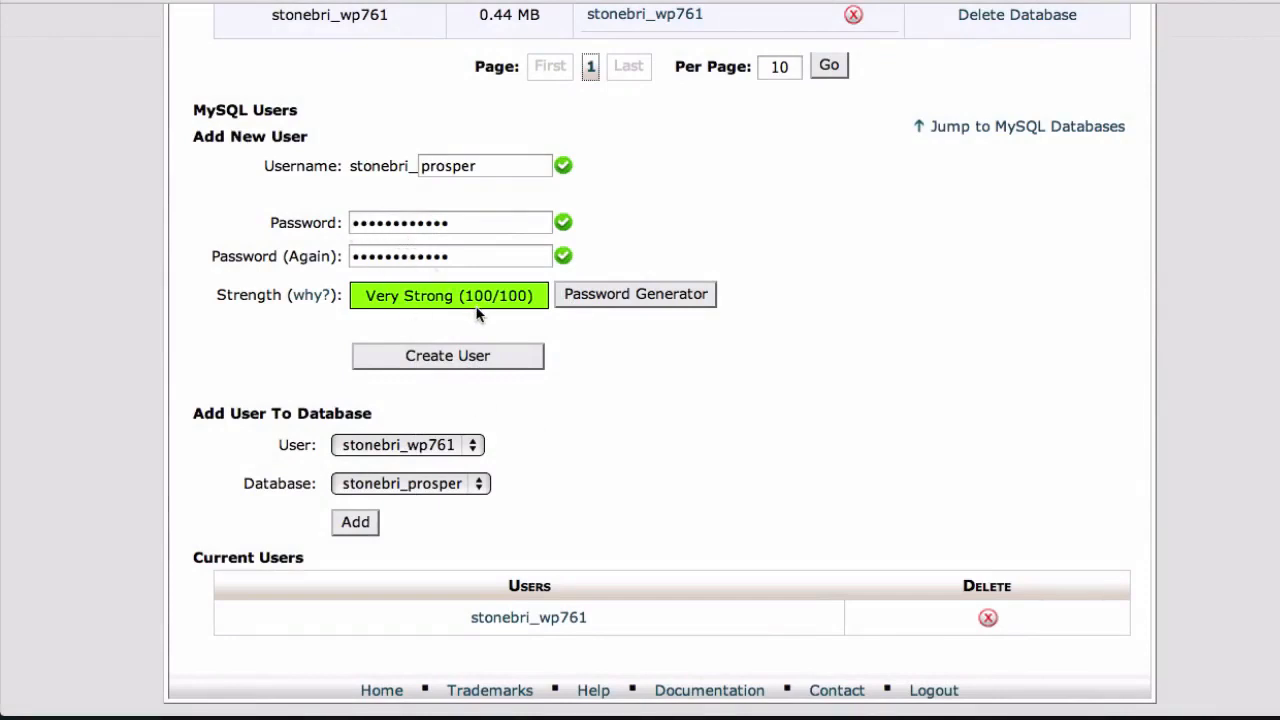
Switch to TextEdit and record the new MySQL user's password after the label "password:" in an untitled note
mouse_move(428, 710)
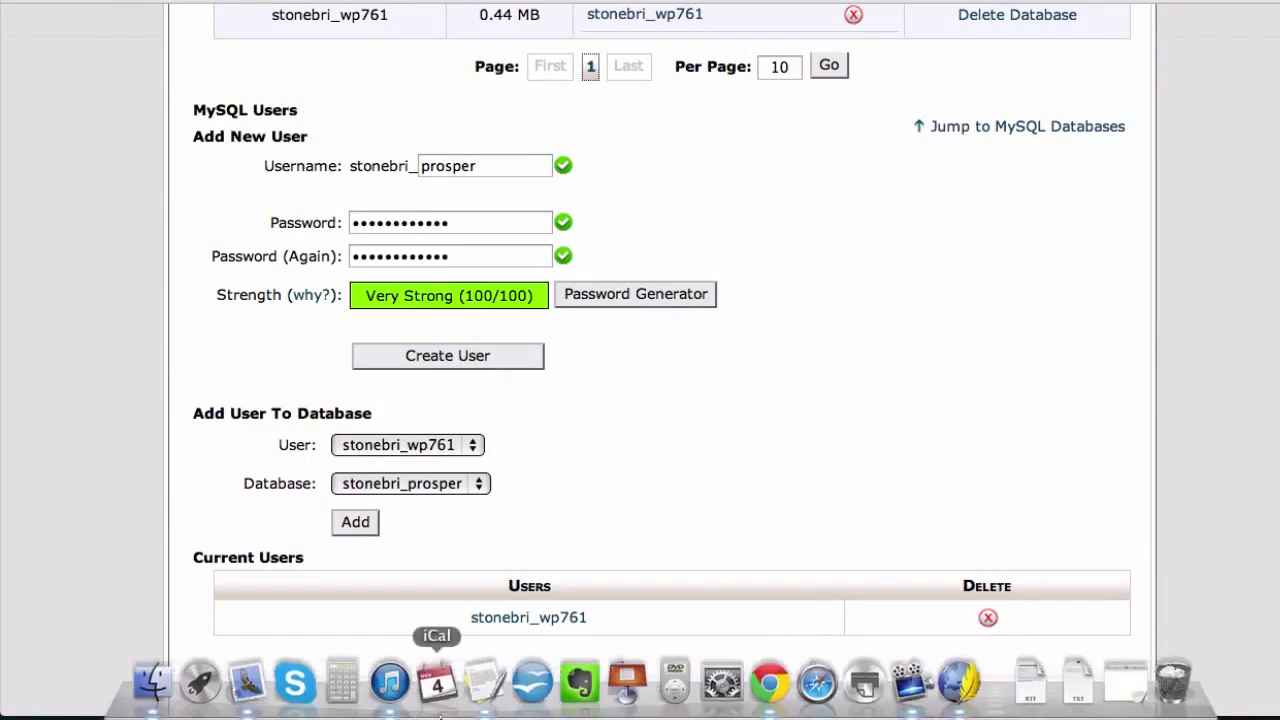
click(490, 708)
text(pa)
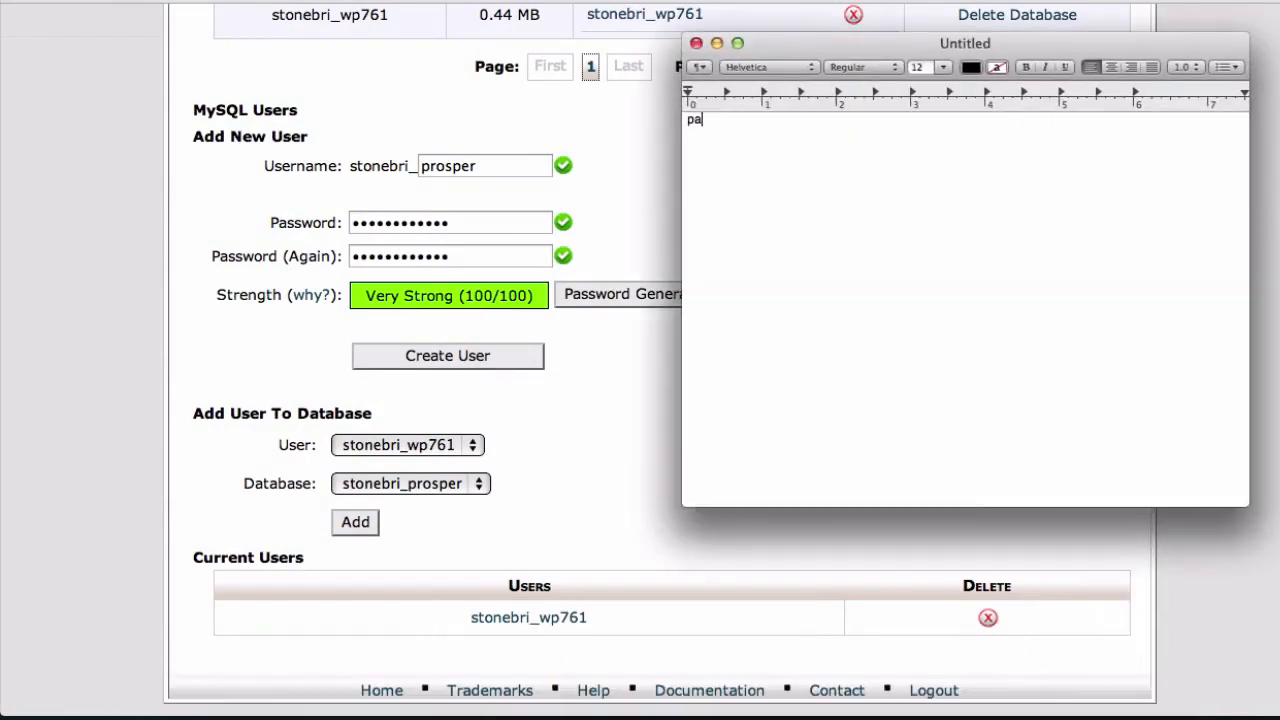
text(ssword:)
key(super+v)
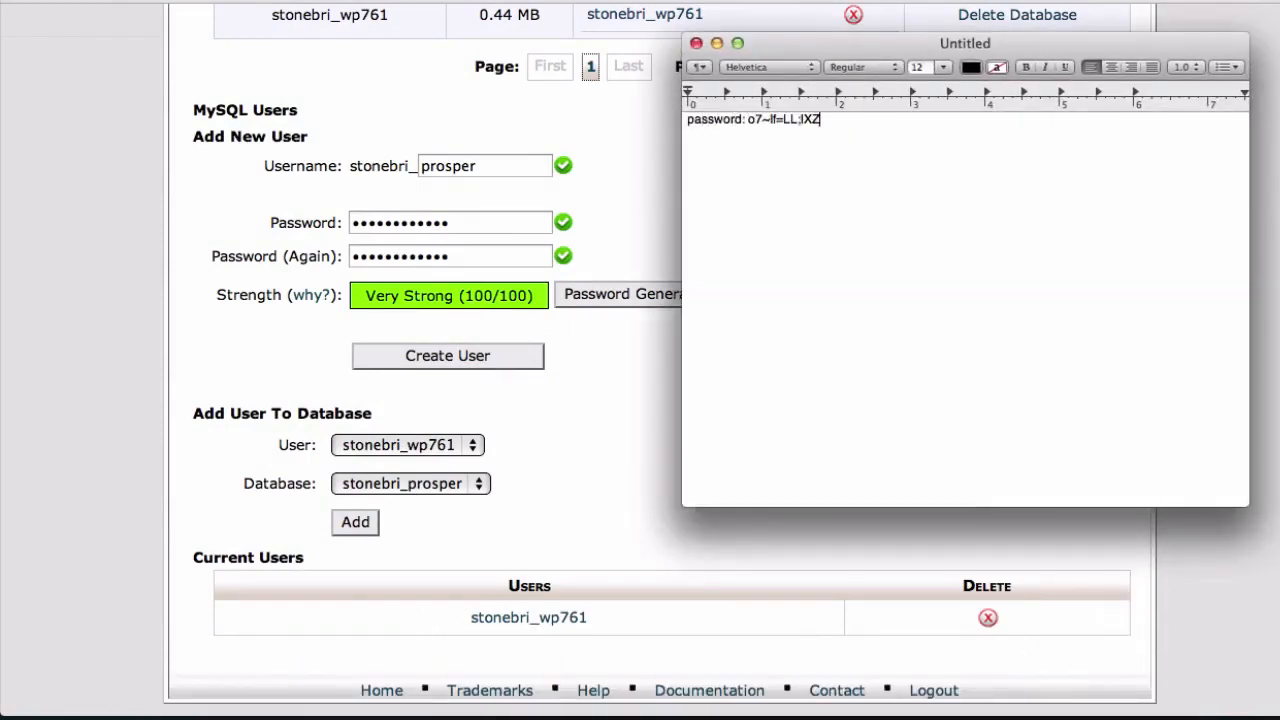
Enlarge all text in the note to font size 20
key(super+a)
key(super+plus)
key(super+plus)
key(super+plus)
key(super+plus)
key(super+plus)
key(super+plus)
key(super+plus)
key(super+plus)
click(891, 127)
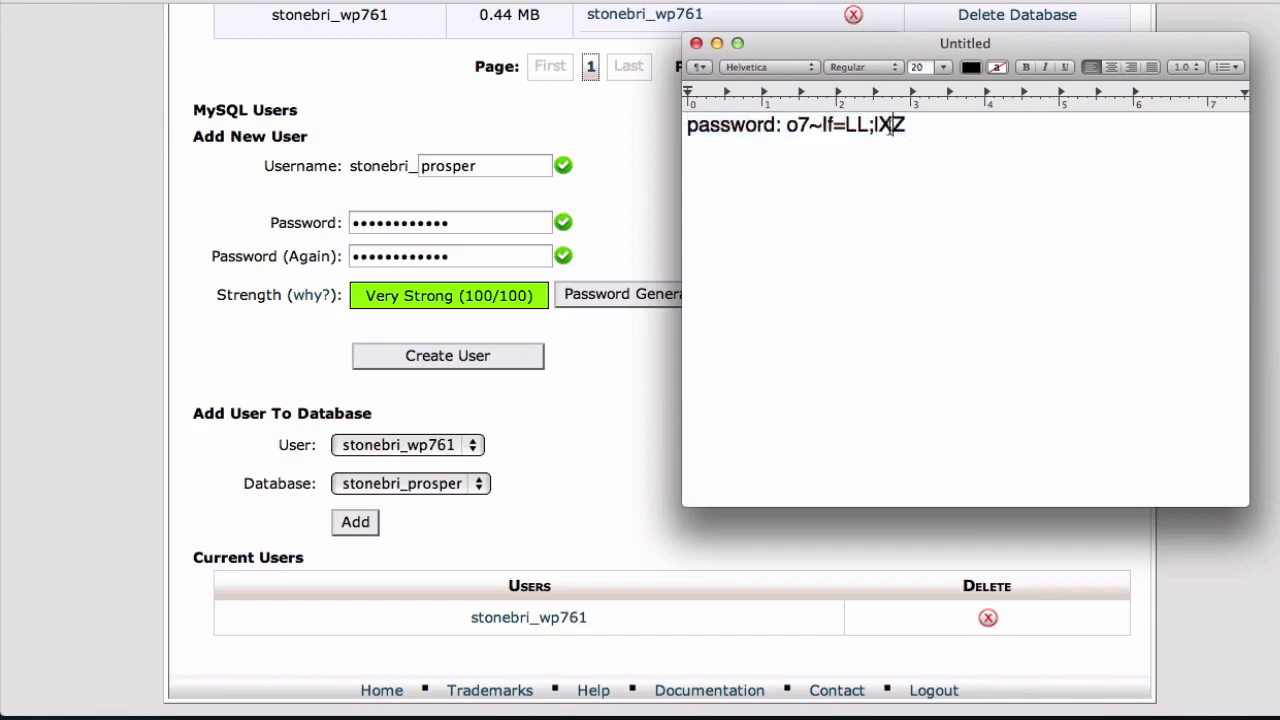
Return to the cPanel page, create the new MySQL user and copy its full username from the result page
click(220, 244)
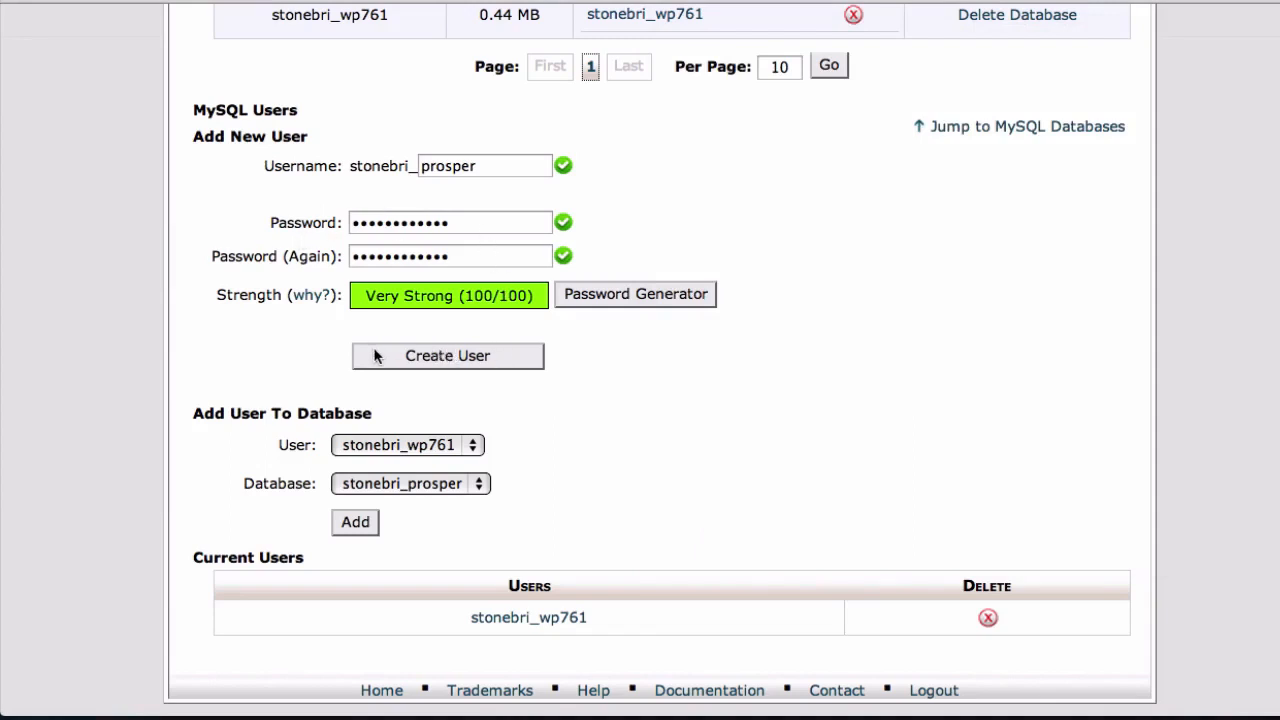
click(481, 362)
drag(296, 249, 333, 252)
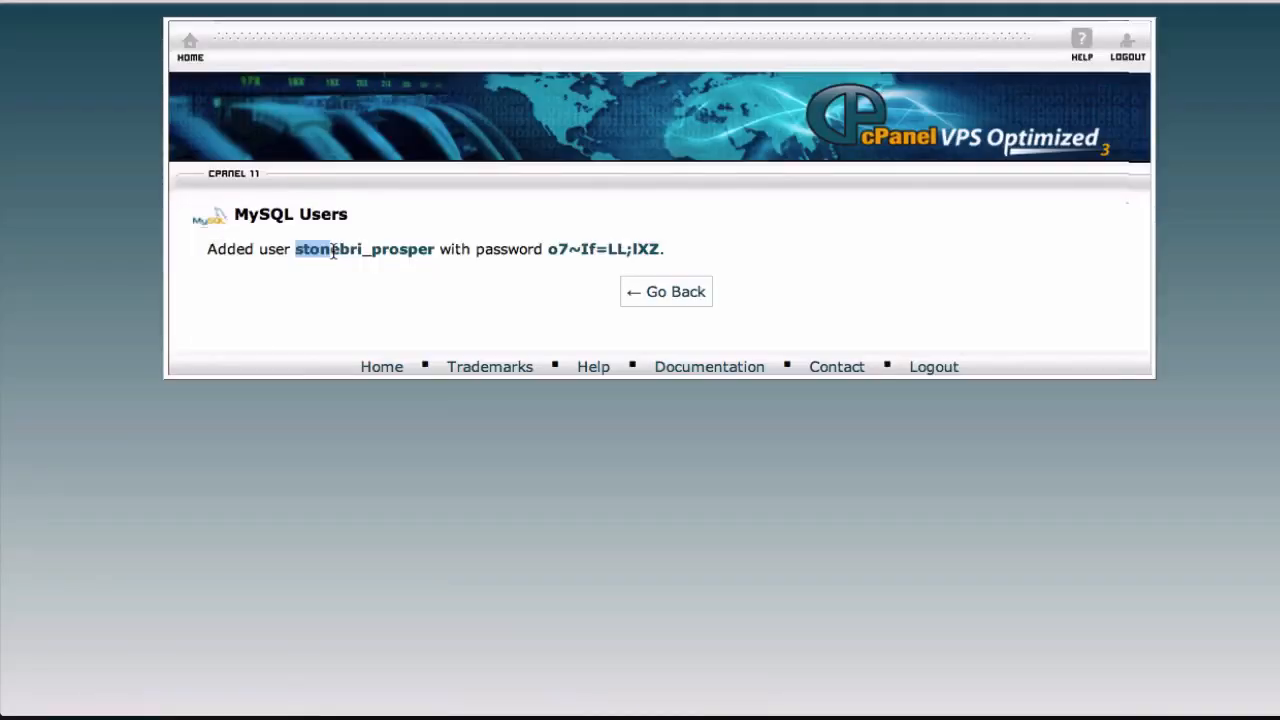
click(280, 247)
drag(296, 254, 433, 254)
Record stonebri_prosper as both "username:" and "database:" in the TextEdit note, then hide TextEdit
key(super+Tab)
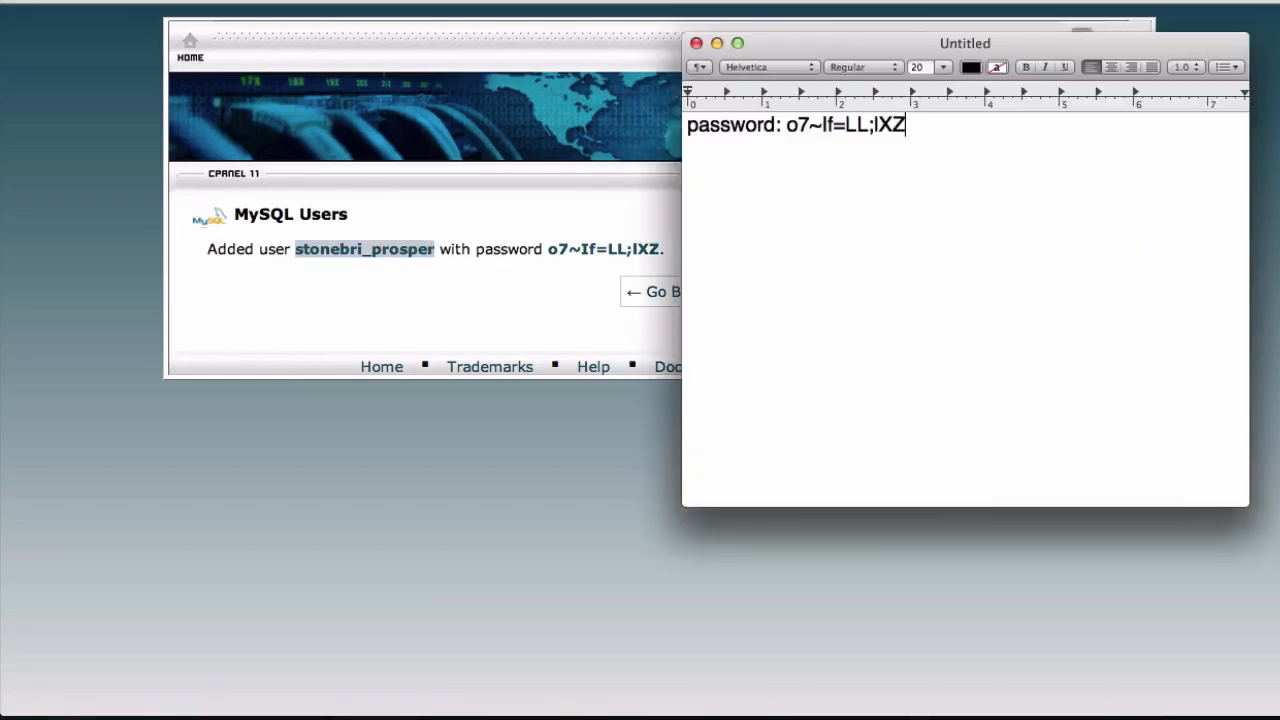
text(username:)
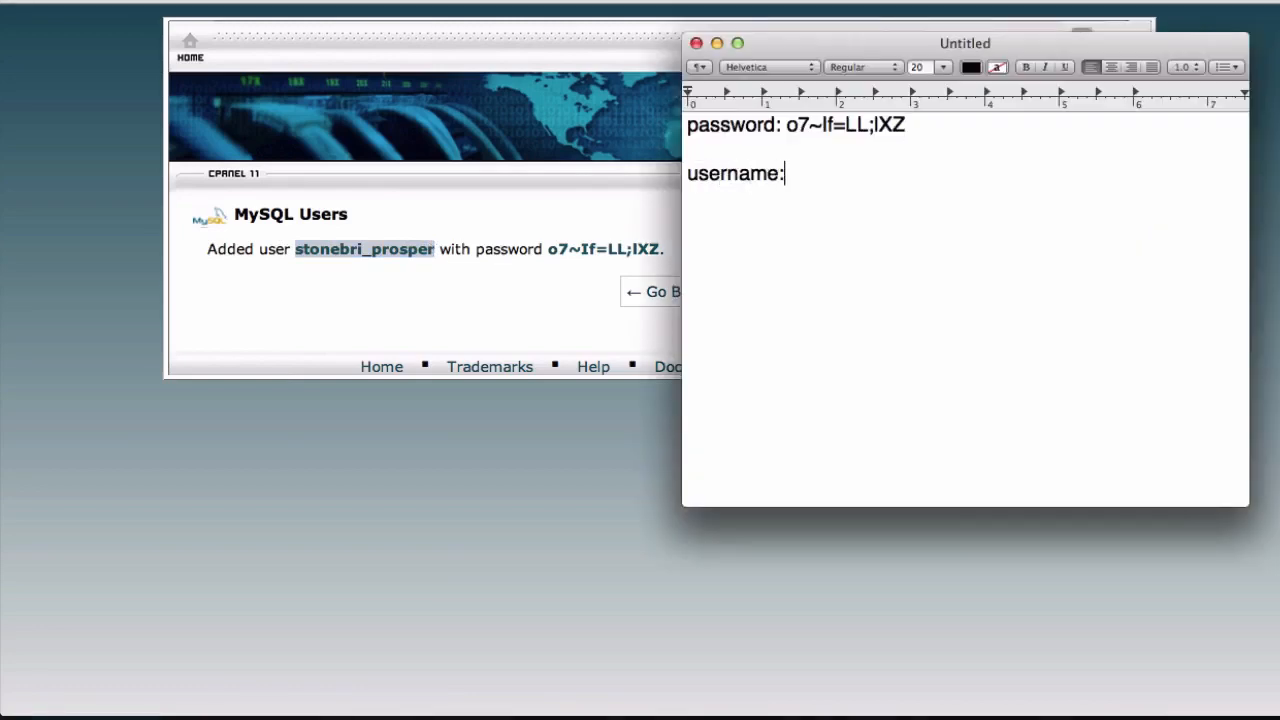
key(super+v)
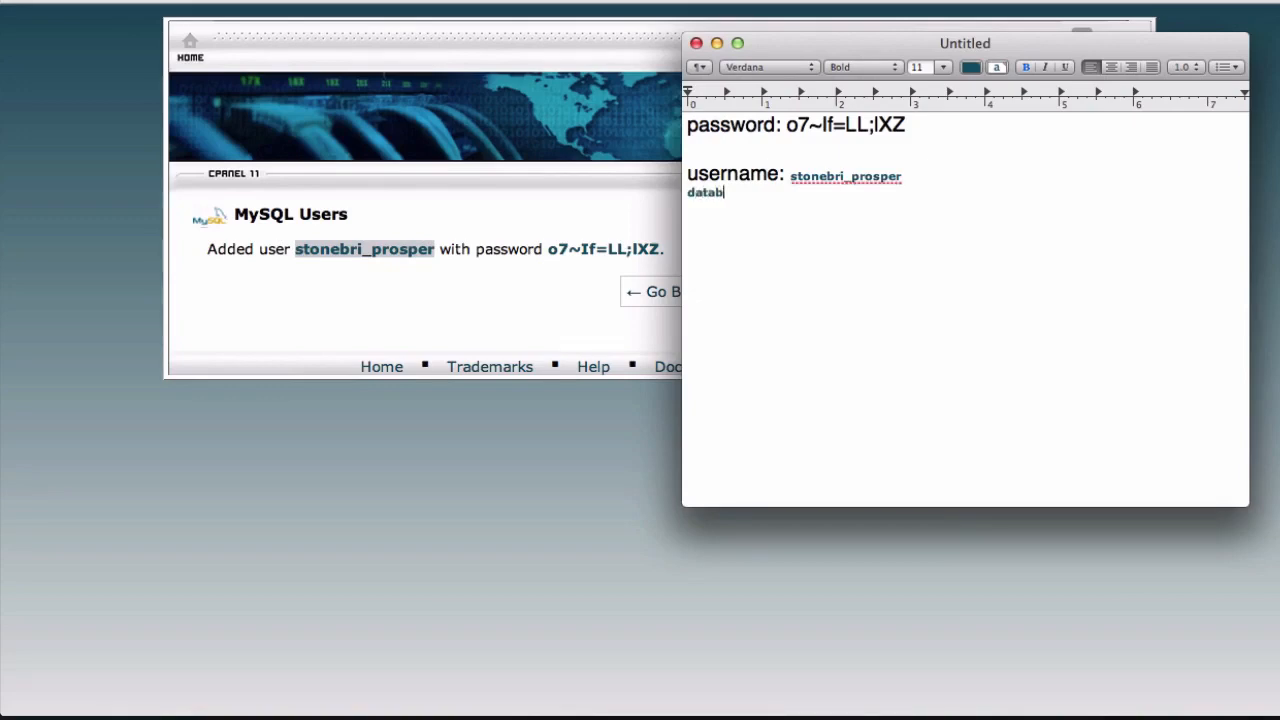
key(super+v)
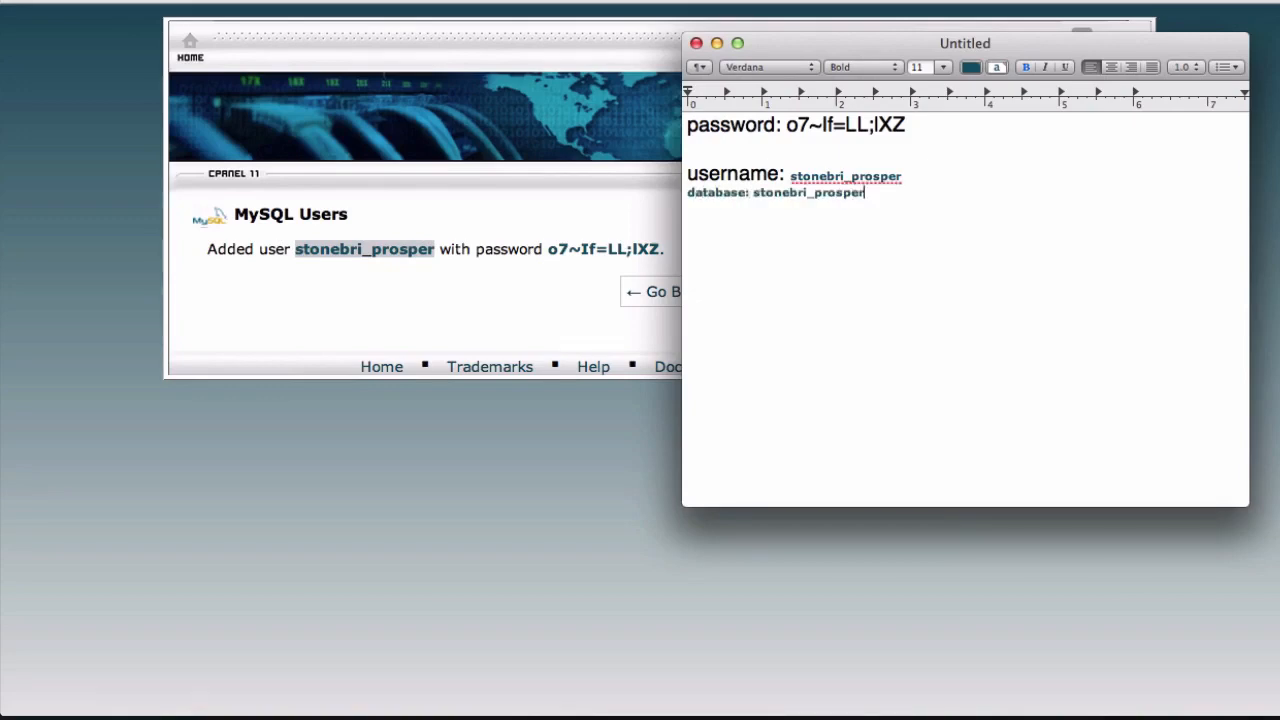
key(super+h)
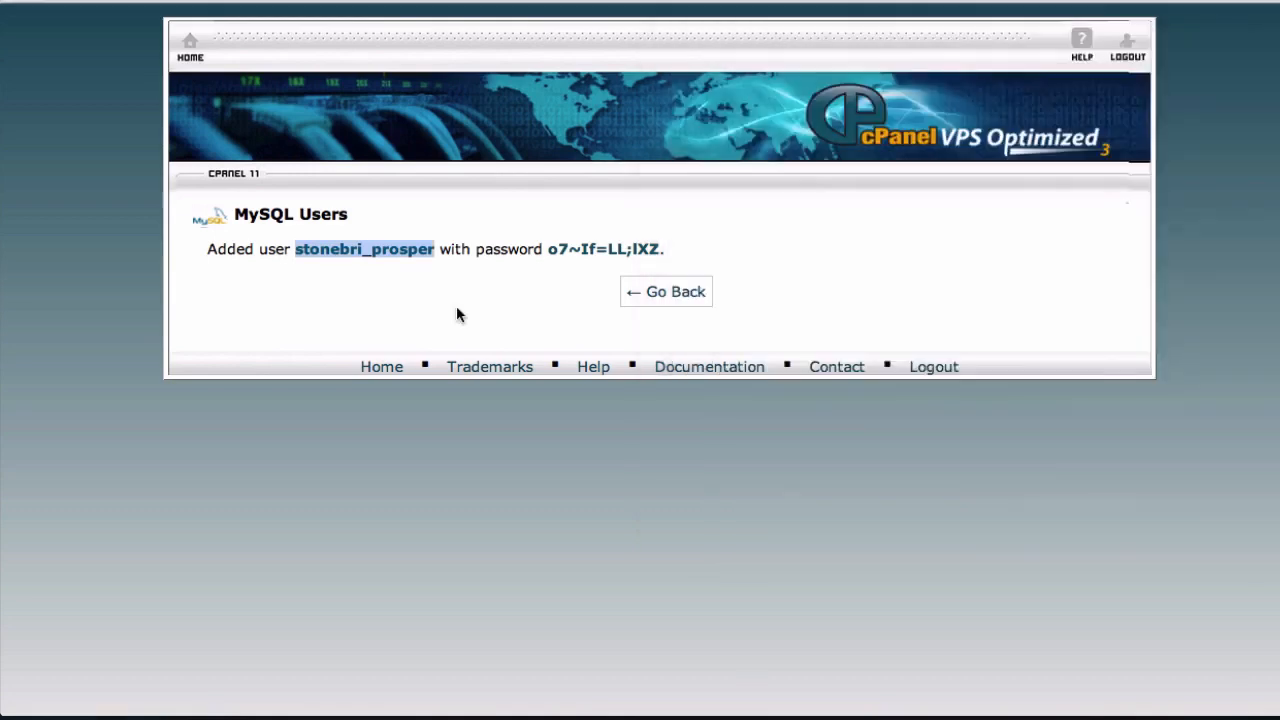
Go back to the MySQL Databases page and add user stonebri_prosper to the database stonebri_prosper
click(378, 292)
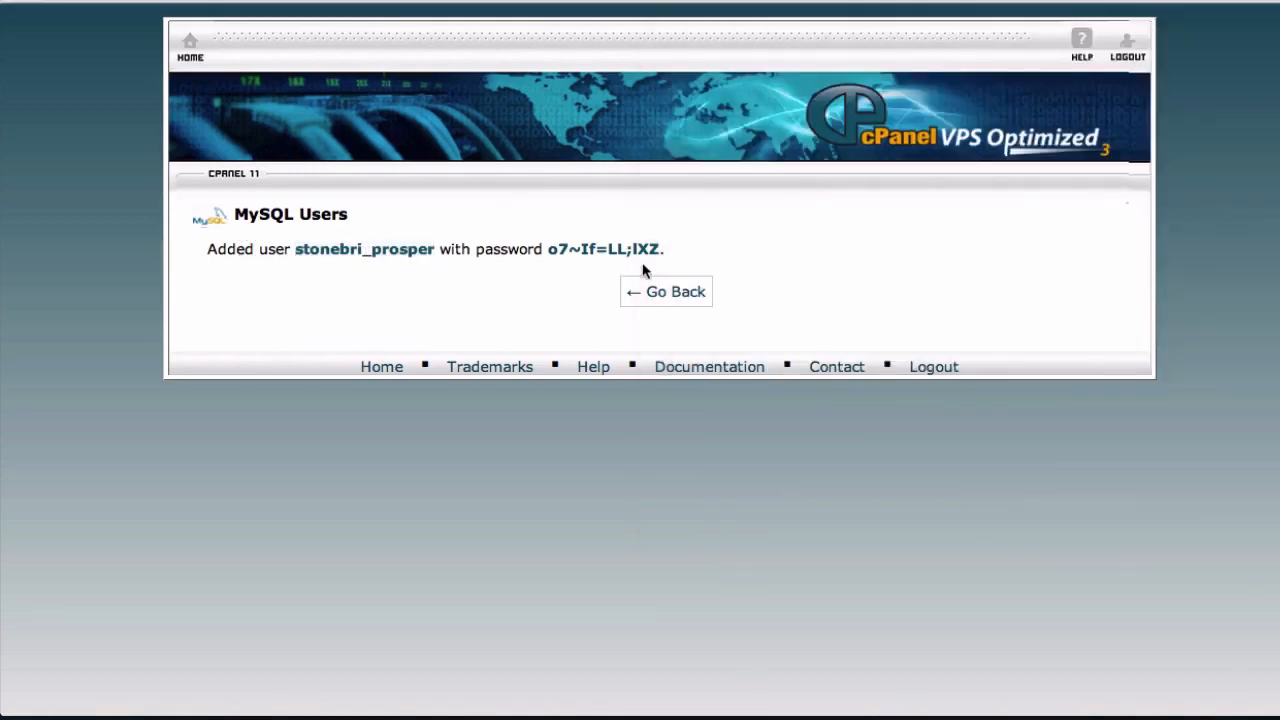
click(666, 293)
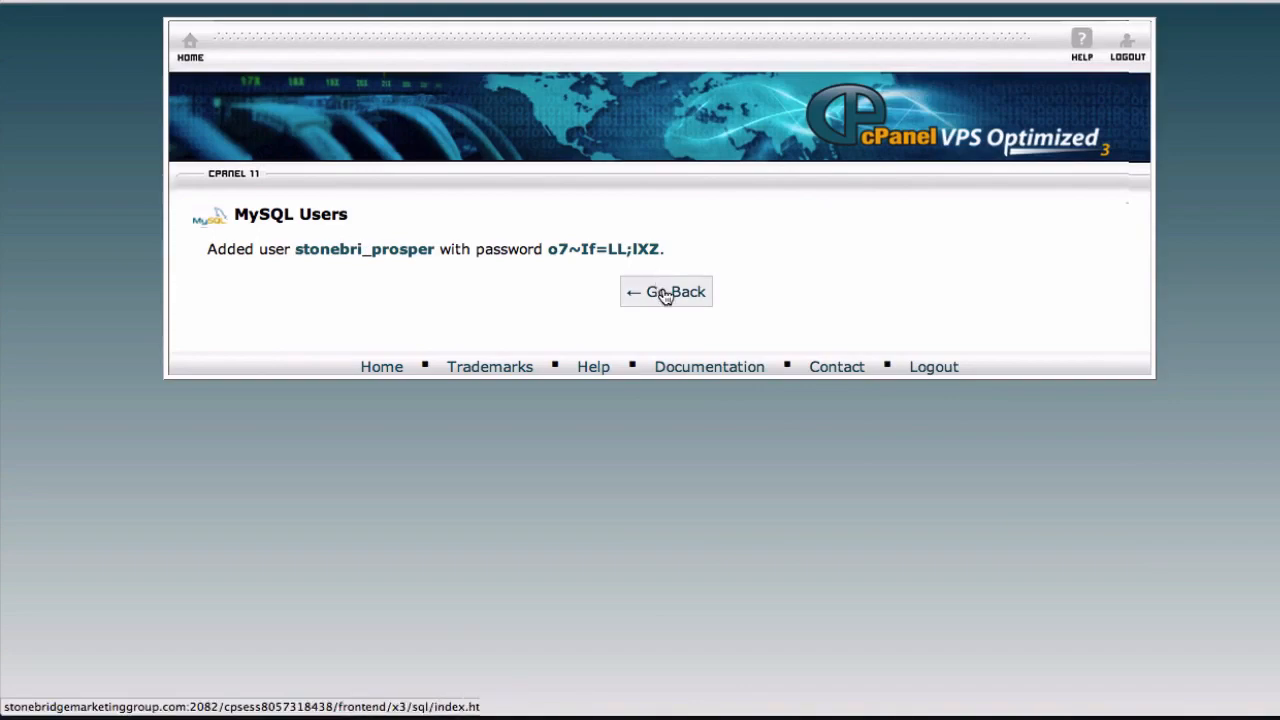
scroll(597, 471, down, 5)
scroll(598, 471, down, 4)
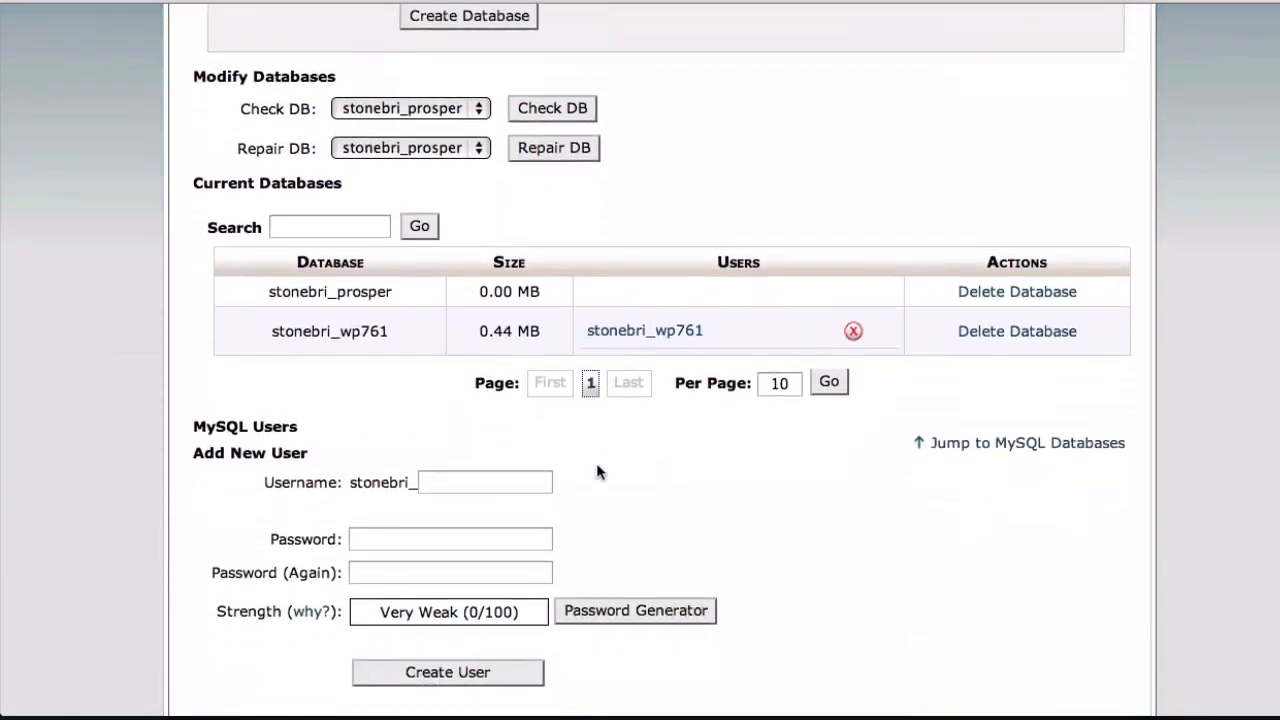
scroll(597, 471, down, 2)
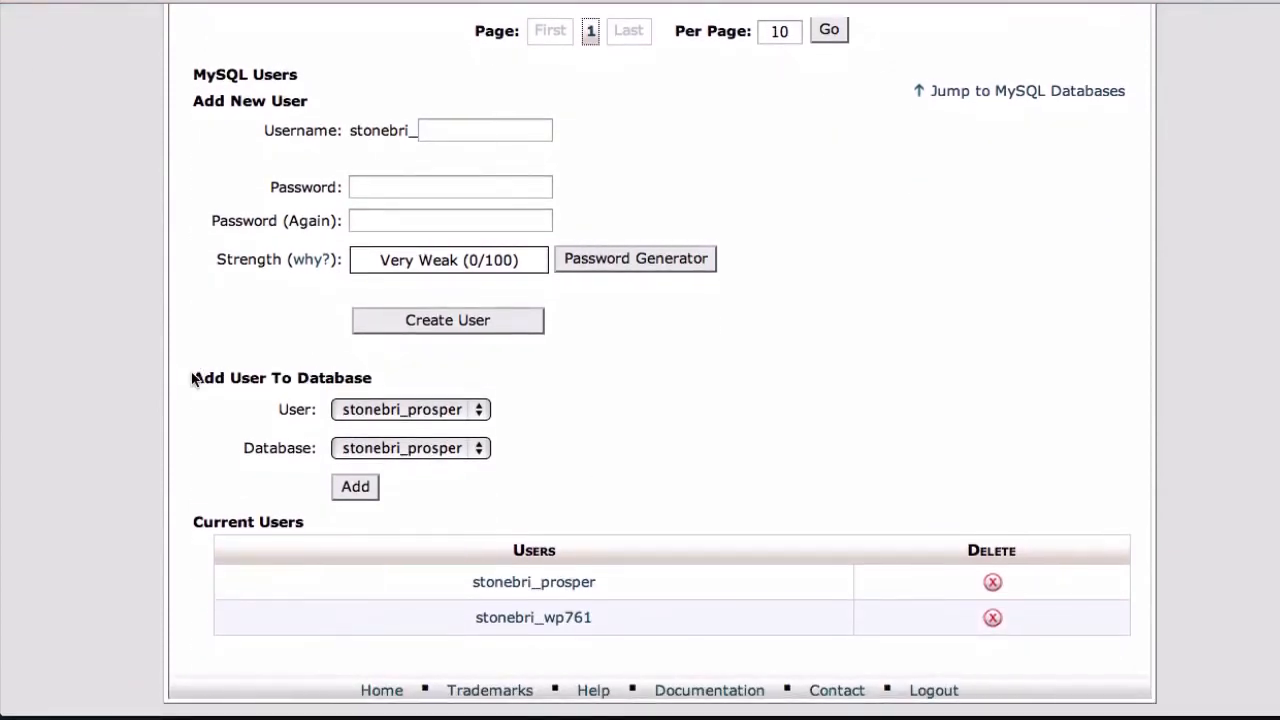
click(288, 416)
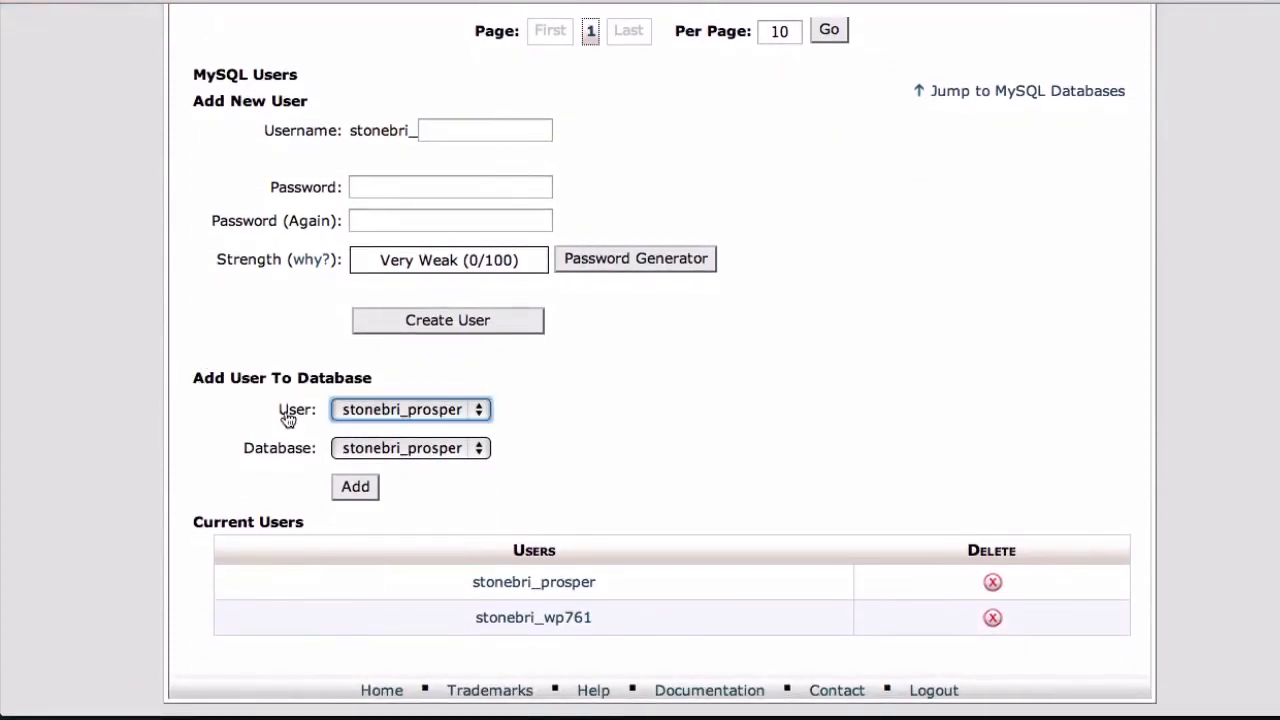
click(424, 412)
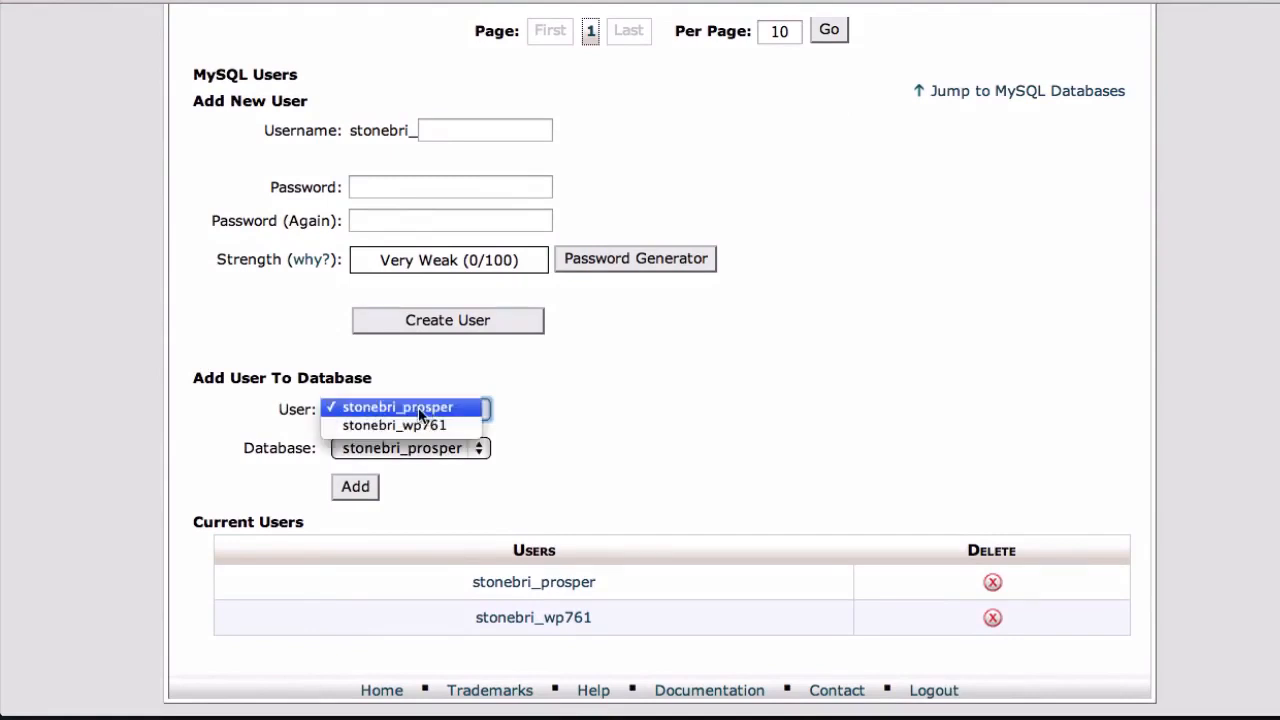
click(413, 409)
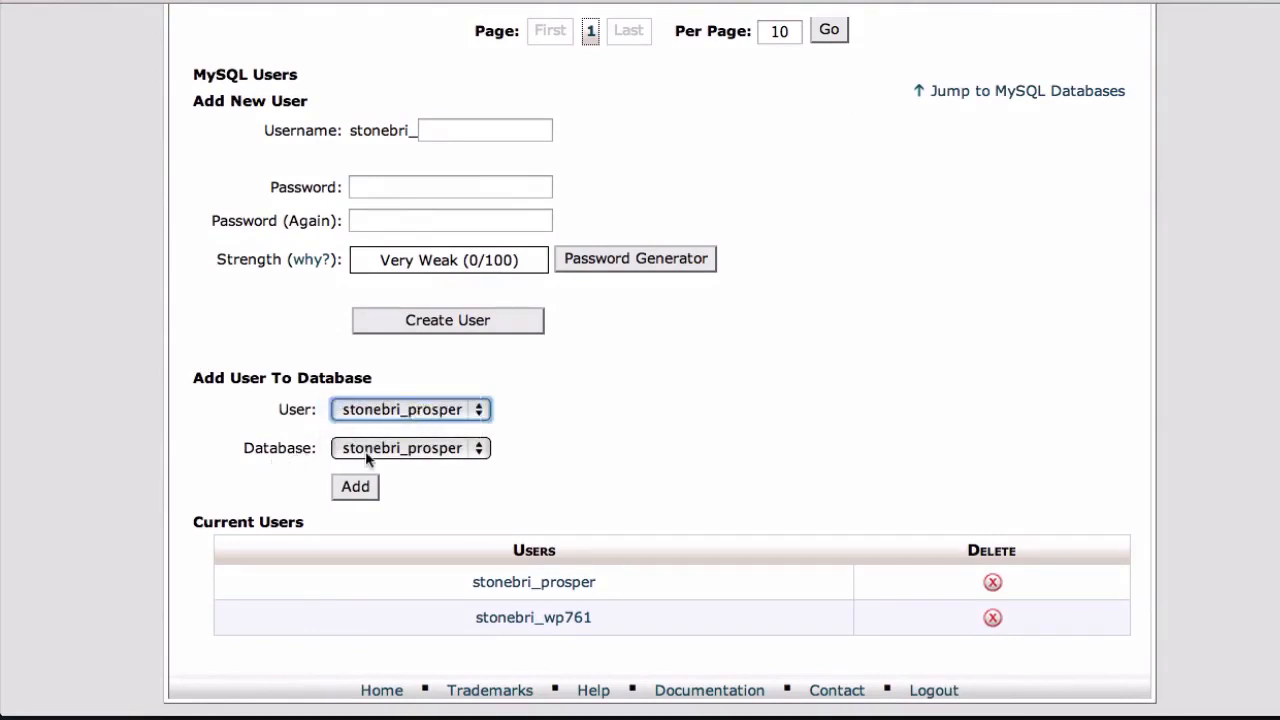
click(394, 451)
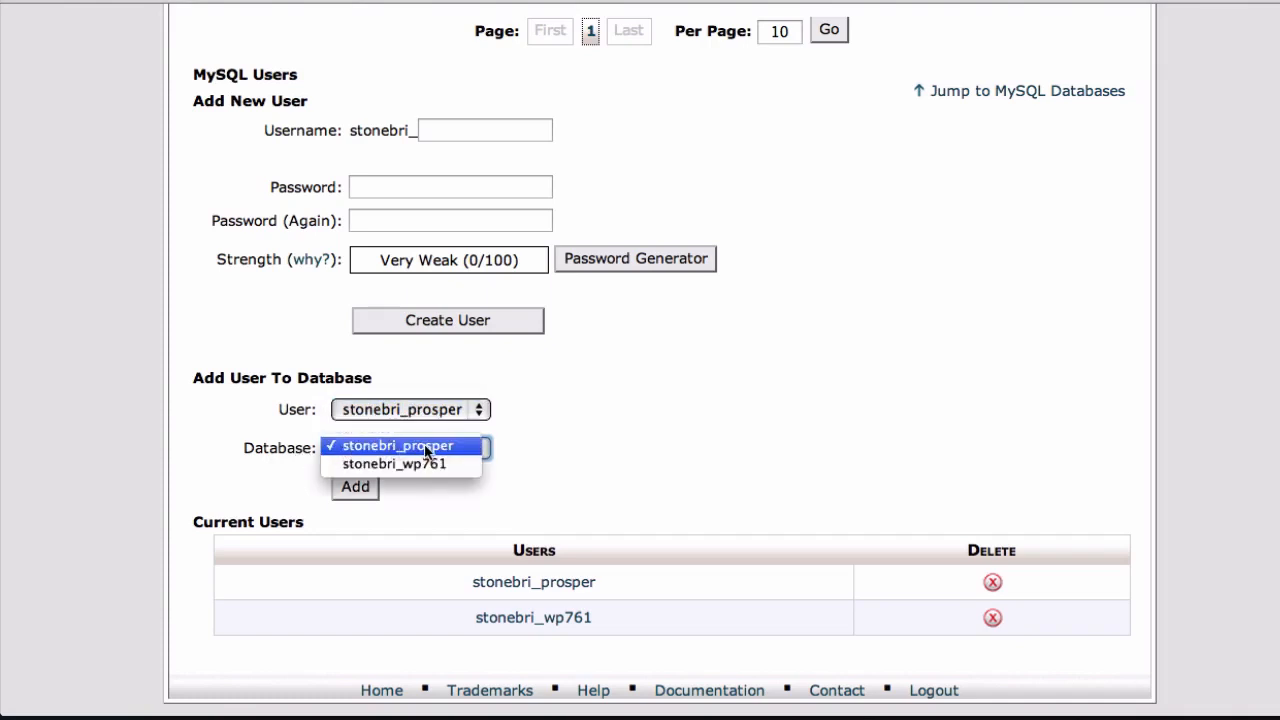
click(426, 450)
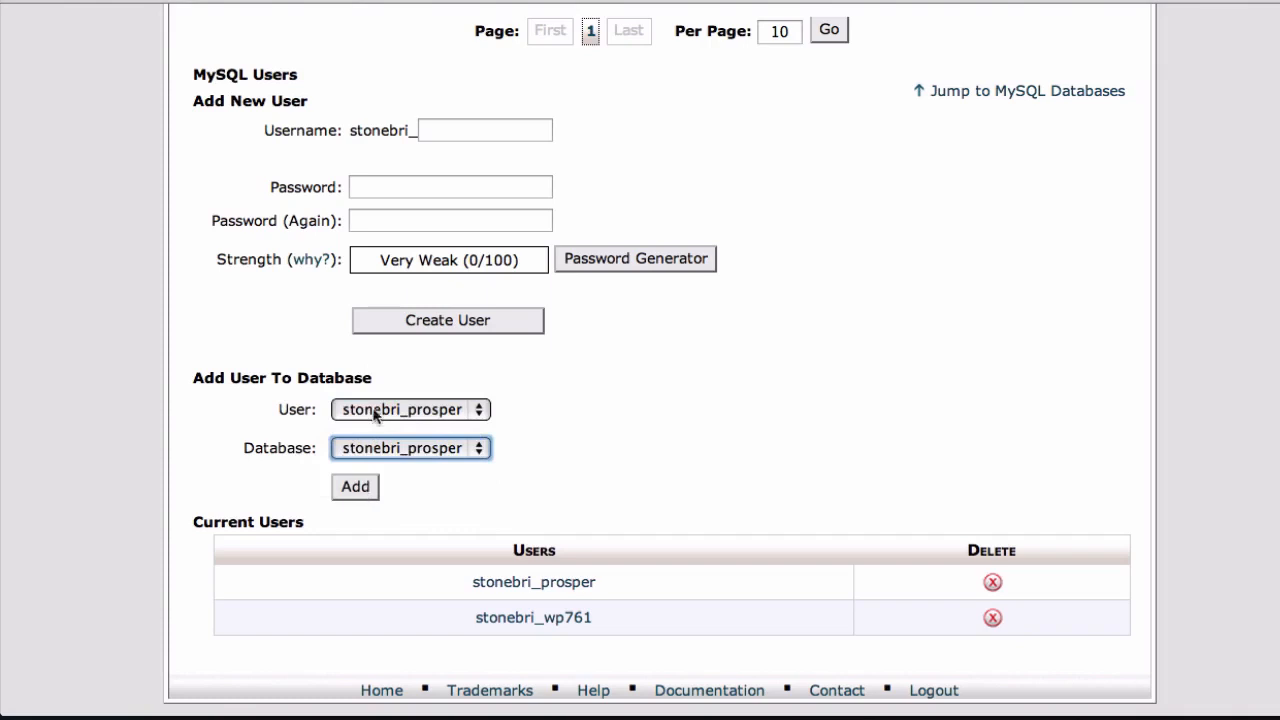
click(355, 487)
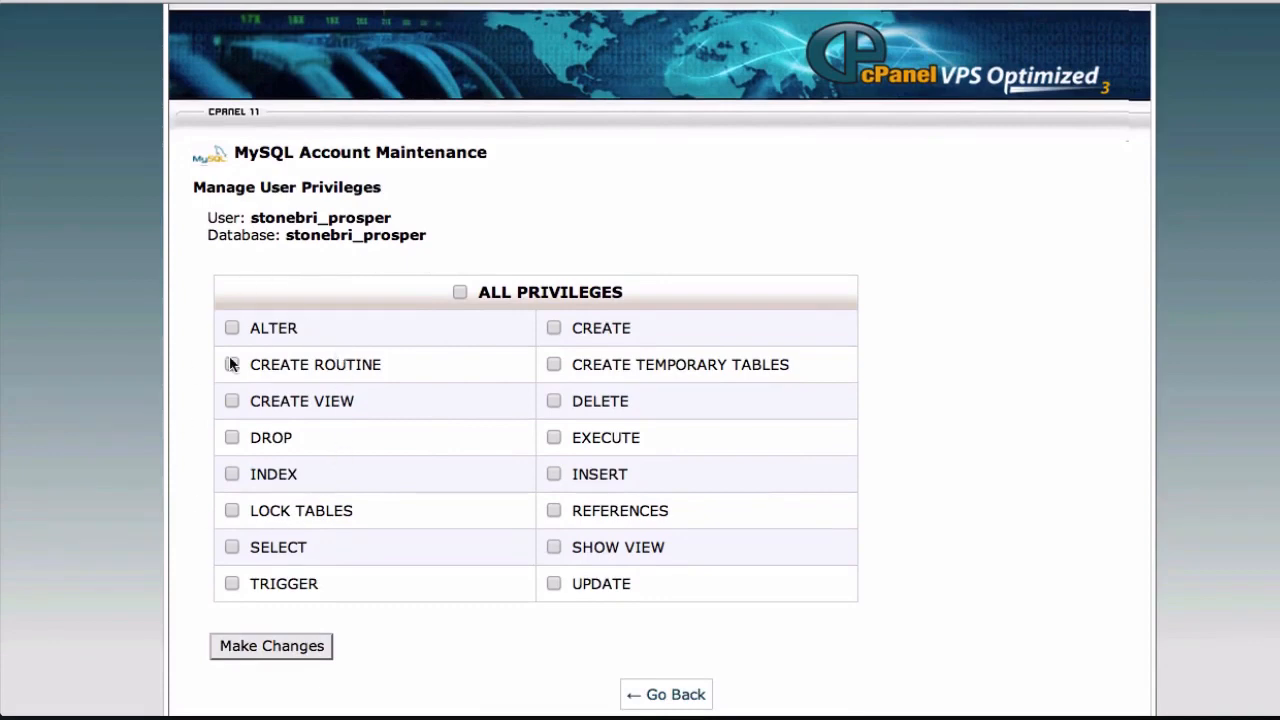
Grant the user ALL PRIVILEGES on the stonebri_prosper database and save the changes
click(459, 292)
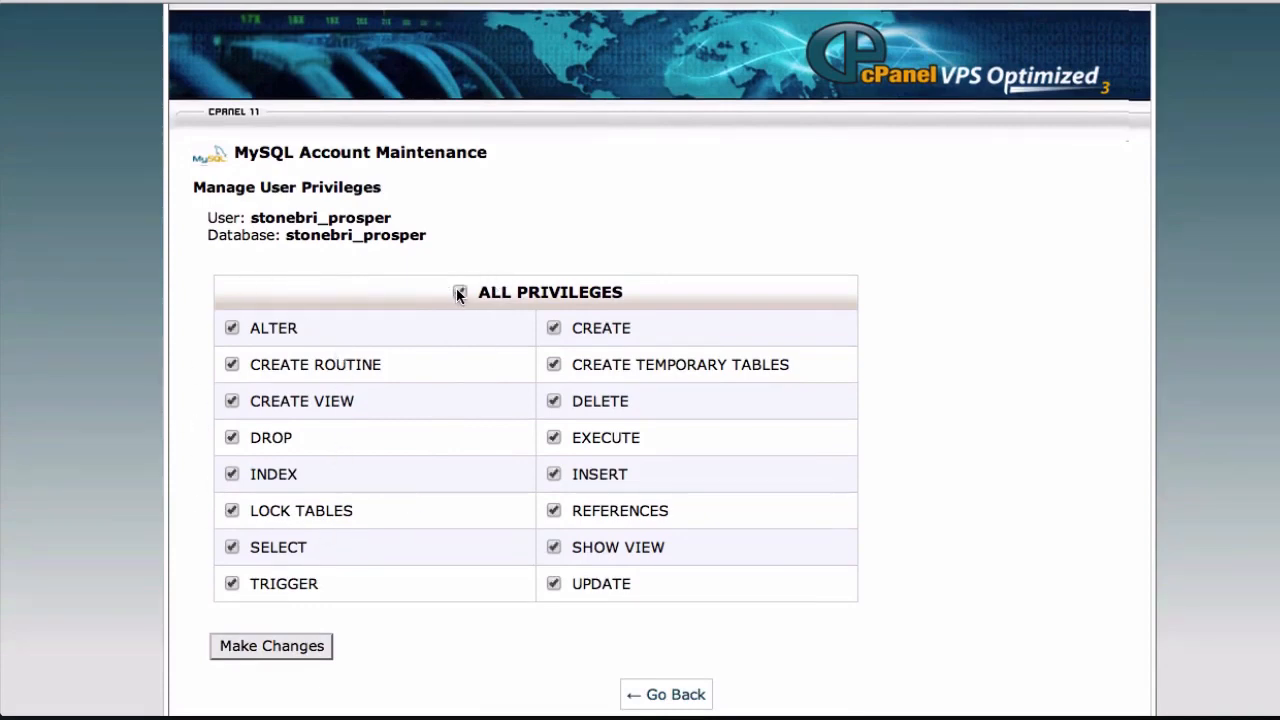
scroll(457, 292, down, 1)
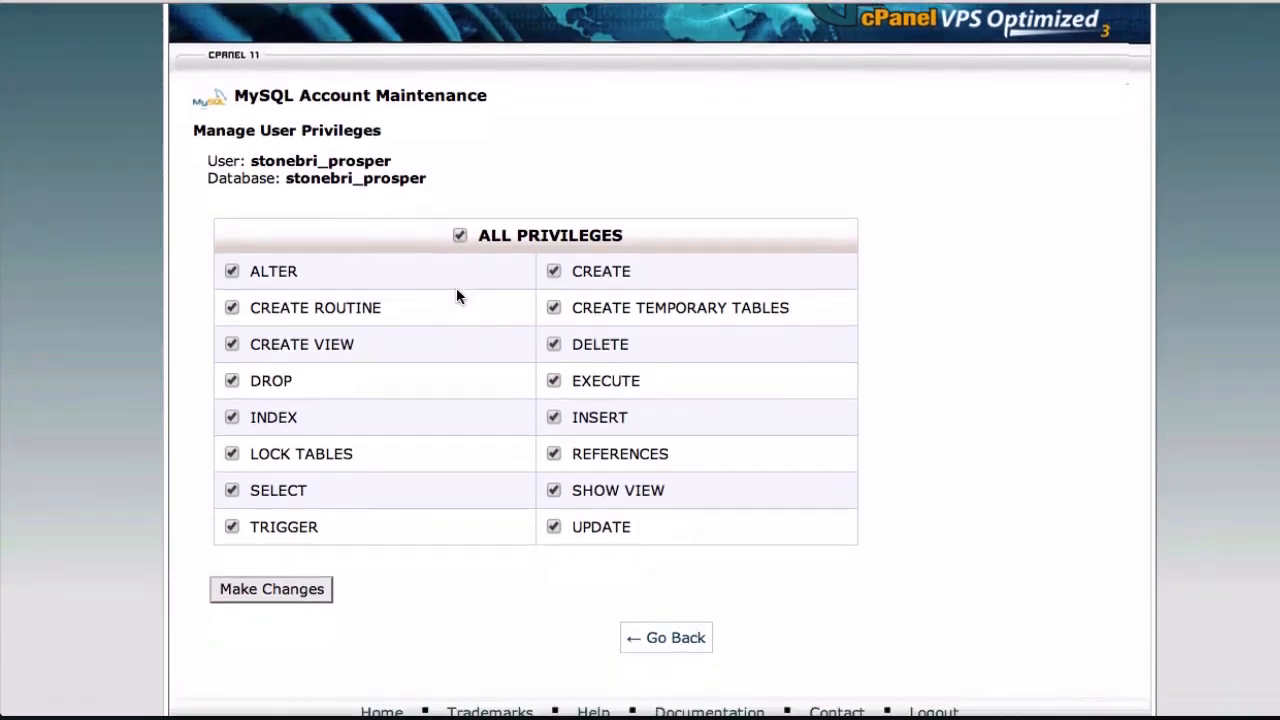
click(252, 594)
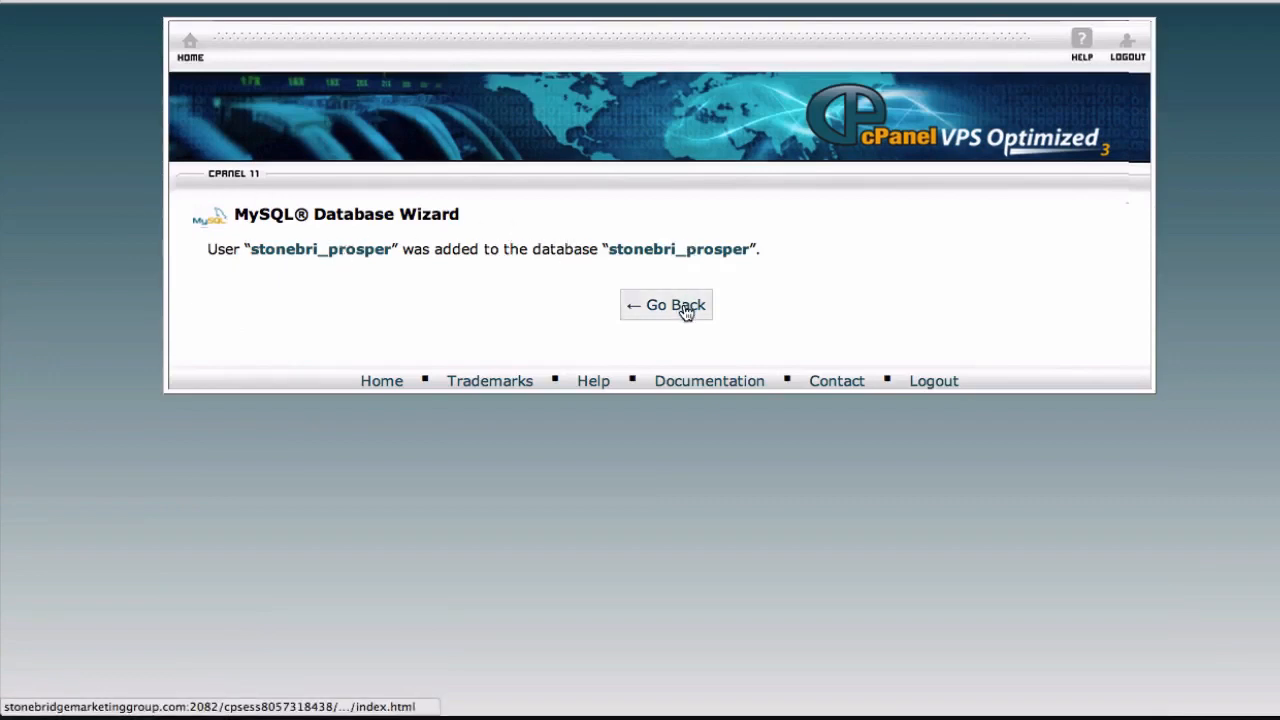
Return to the MySQL Databases page and review which users are assigned to the current databases
click(684, 309)
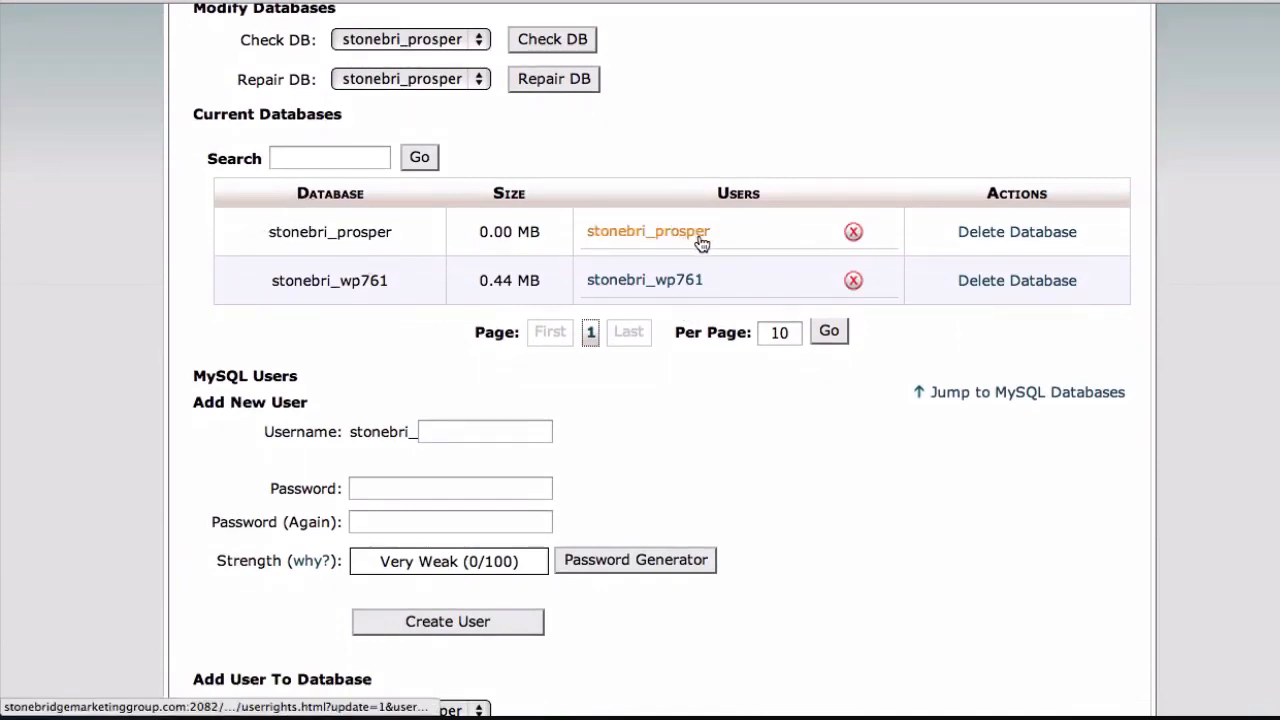
scroll(309, 269, up, 4)
scroll(300, 260, down, 3)
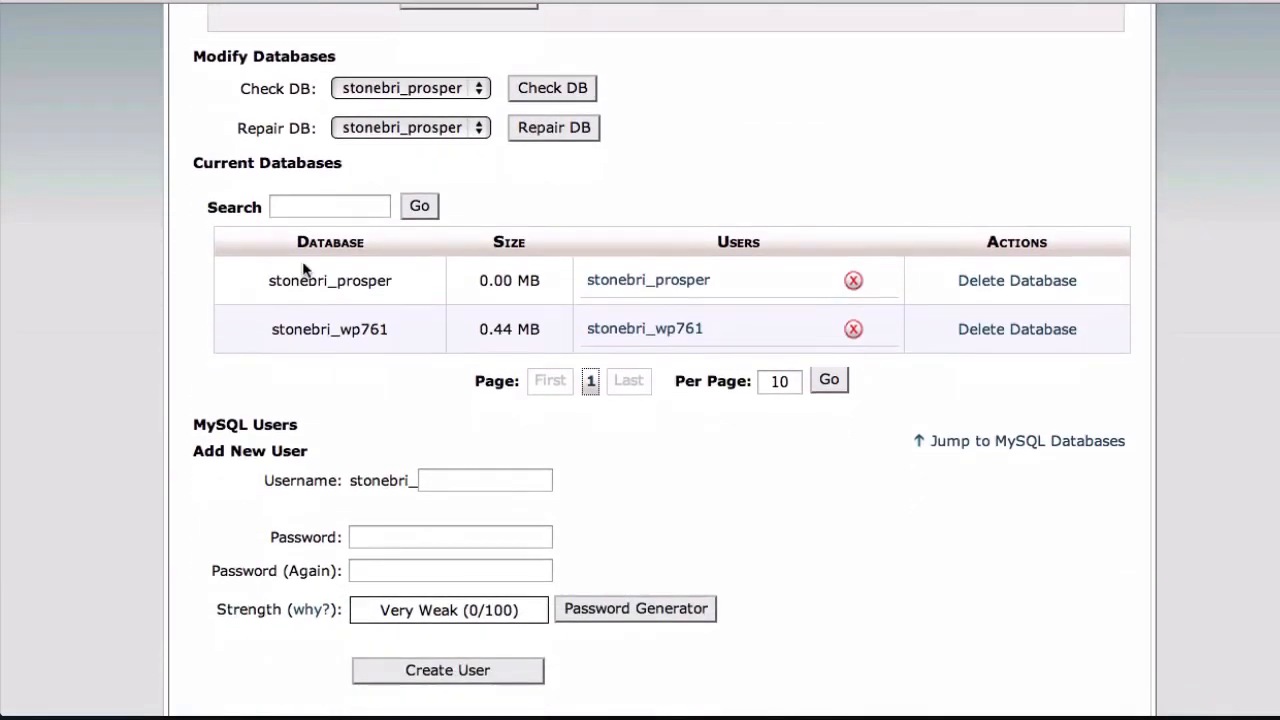
scroll(305, 268, down, 1)
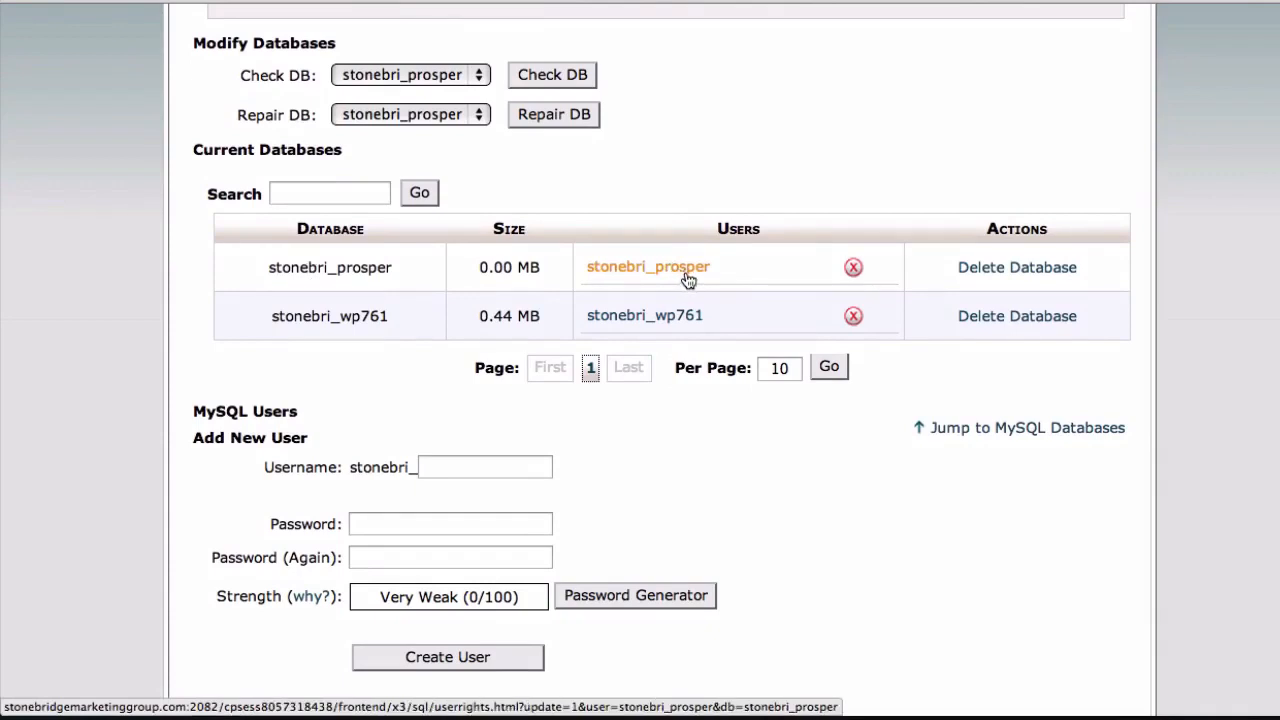
Switch to the Google results for prosper 202, open Prosper202's Download page and download the Prosper202 1.7.2 zip
key(super+Tab)
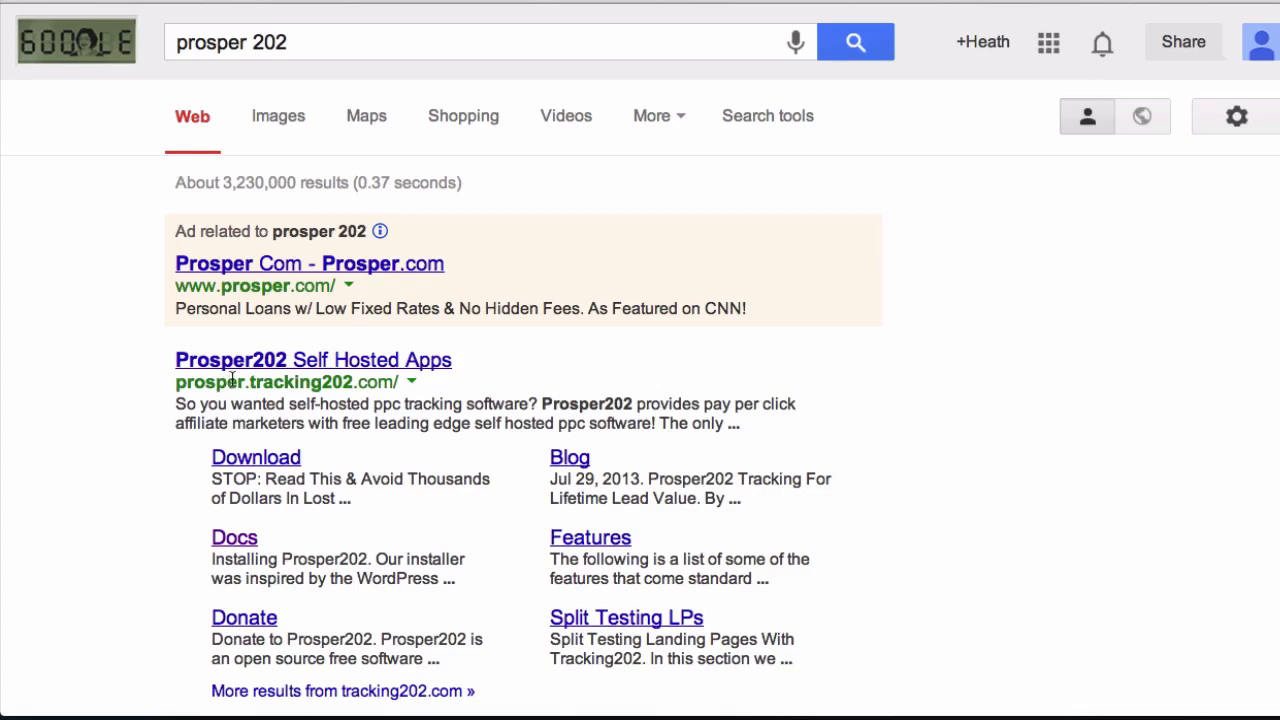
scroll(255, 368, down, 1)
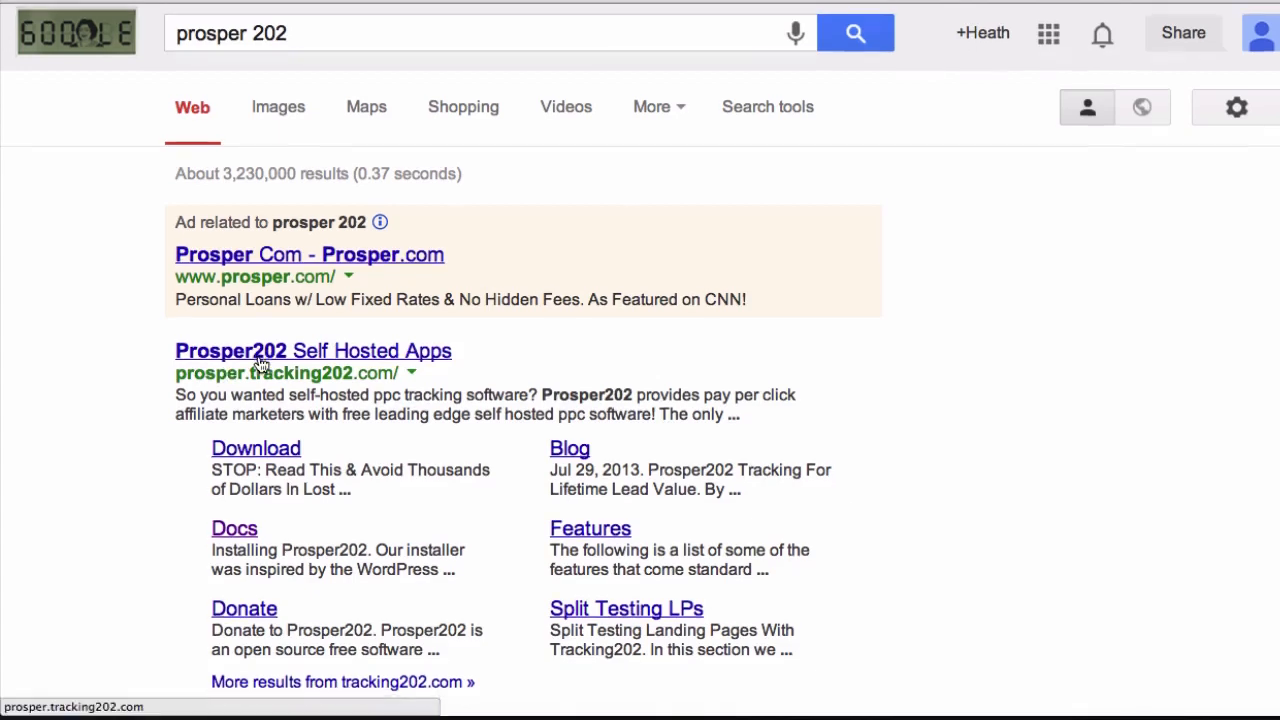
click(262, 452)
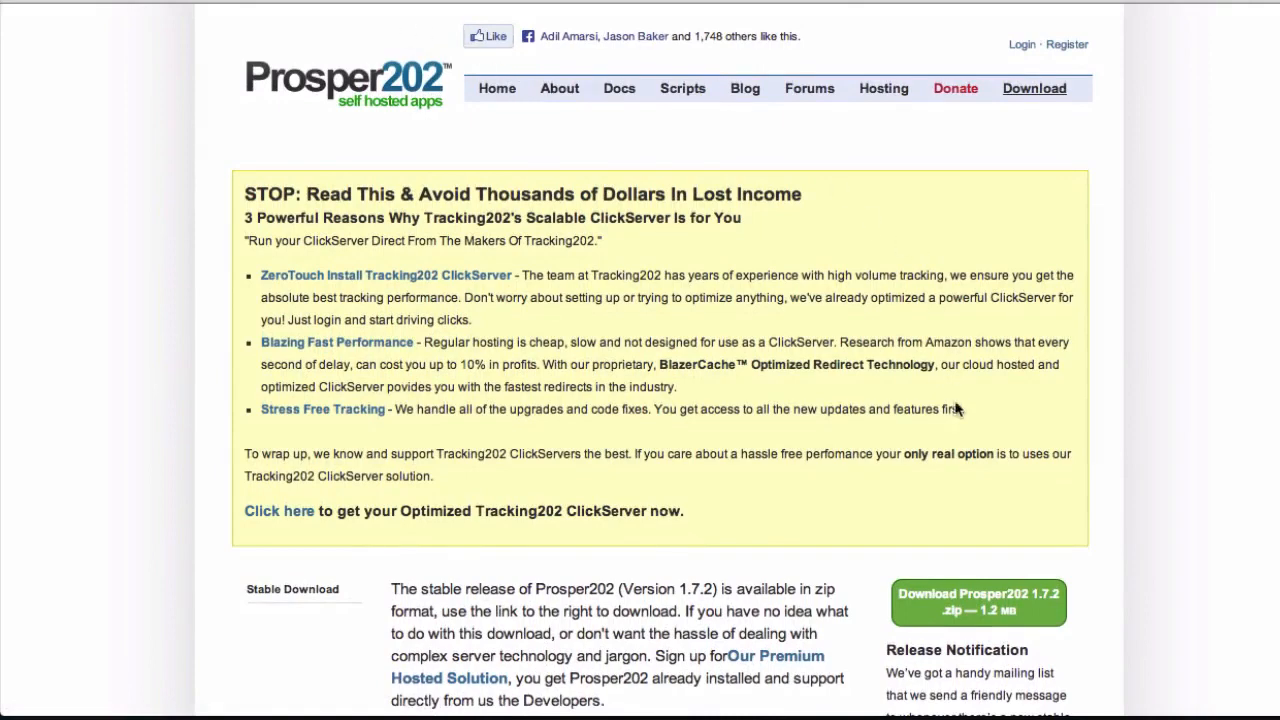
key(ctrl+plus)
scroll(951, 505, down, 4)
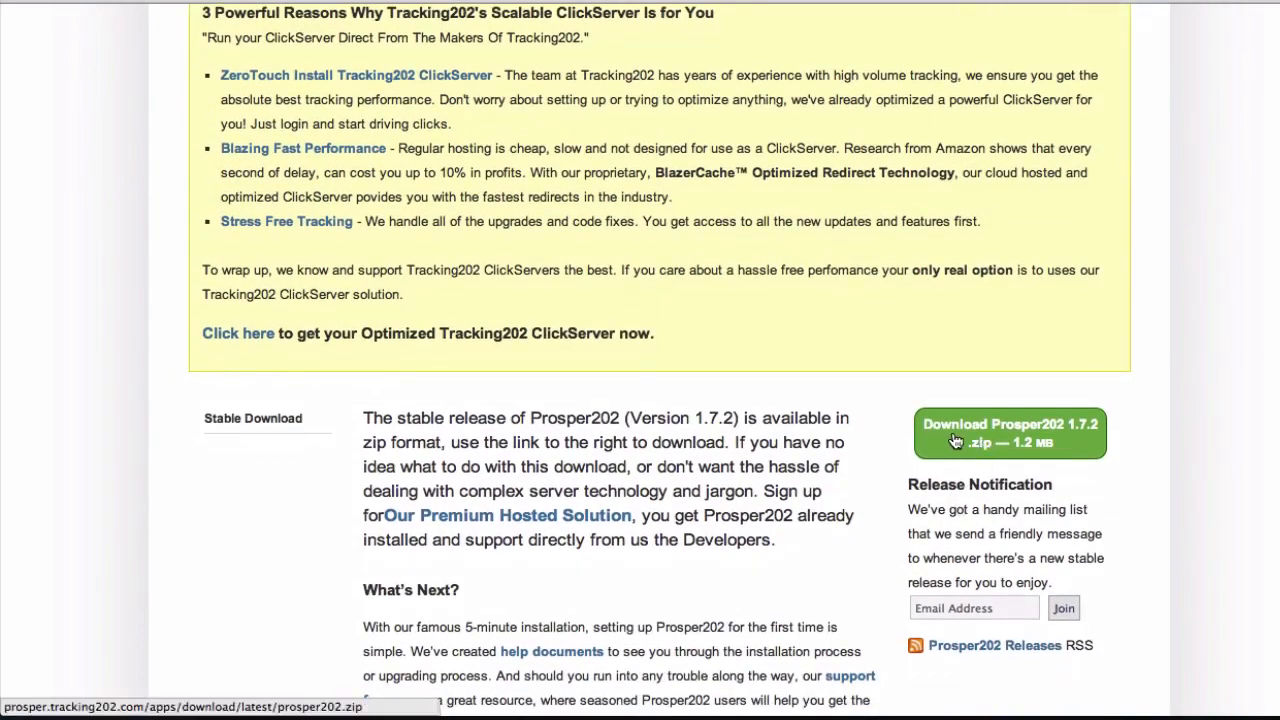
click(956, 441)
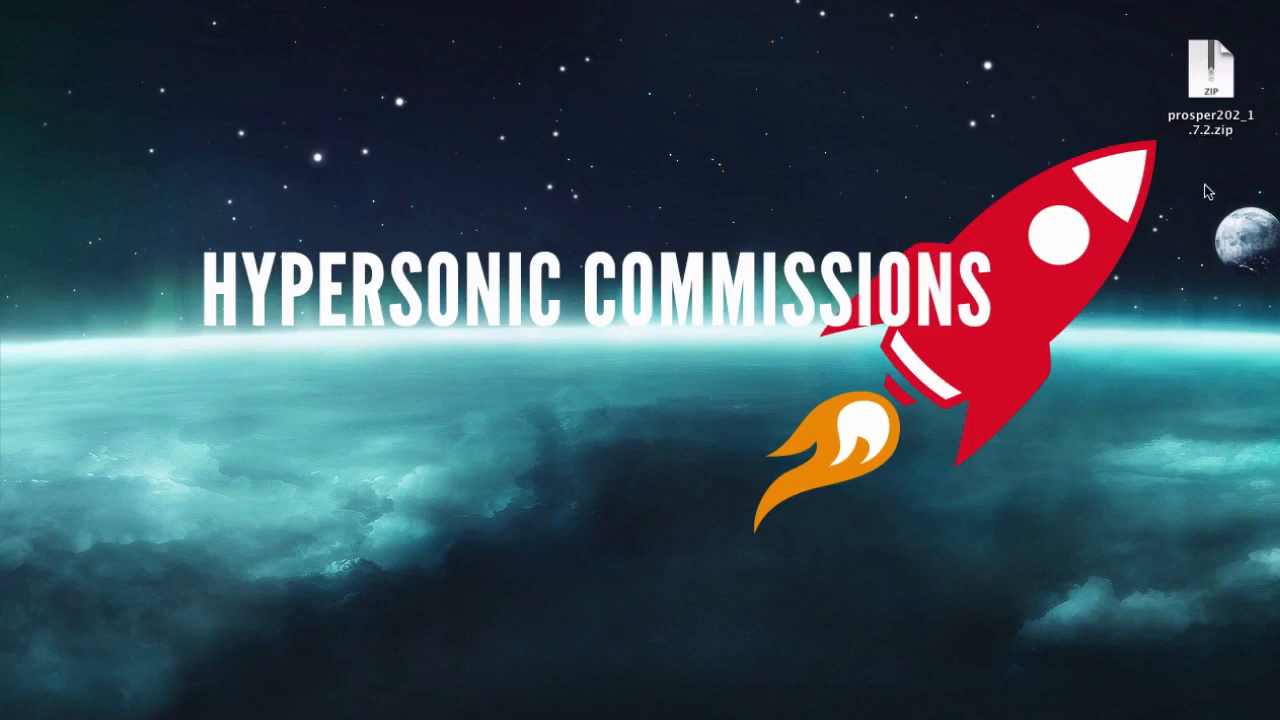
Extract prosper202_1.7.2.zip on the desktop, then open the extracted prosper202 folder and look through its files
right_click(1210, 84)
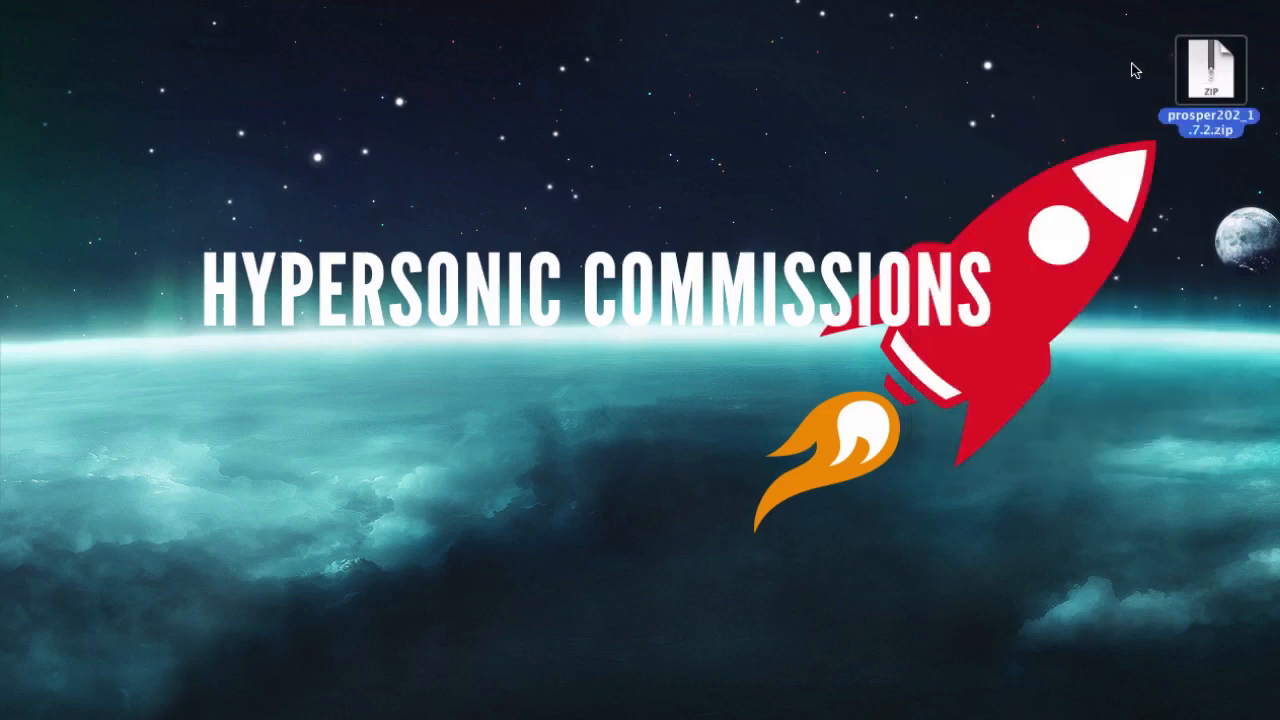
right_click(1195, 80)
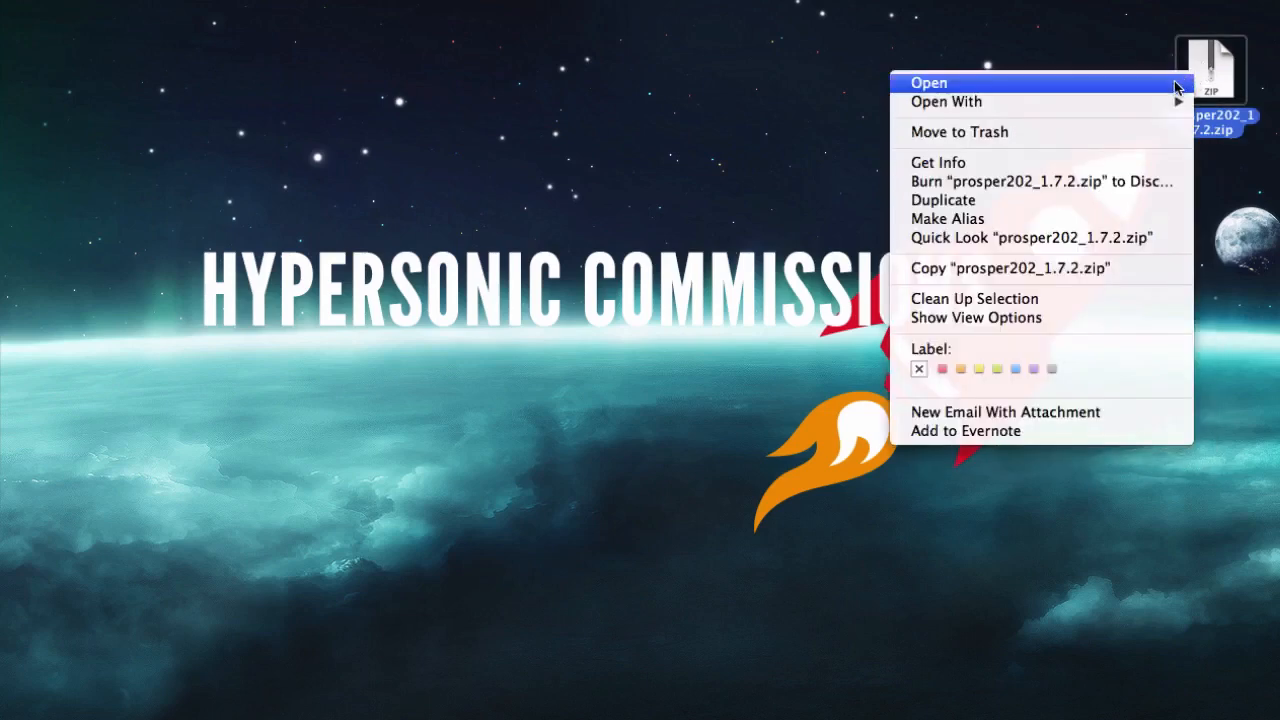
mouse_move(1006, 102)
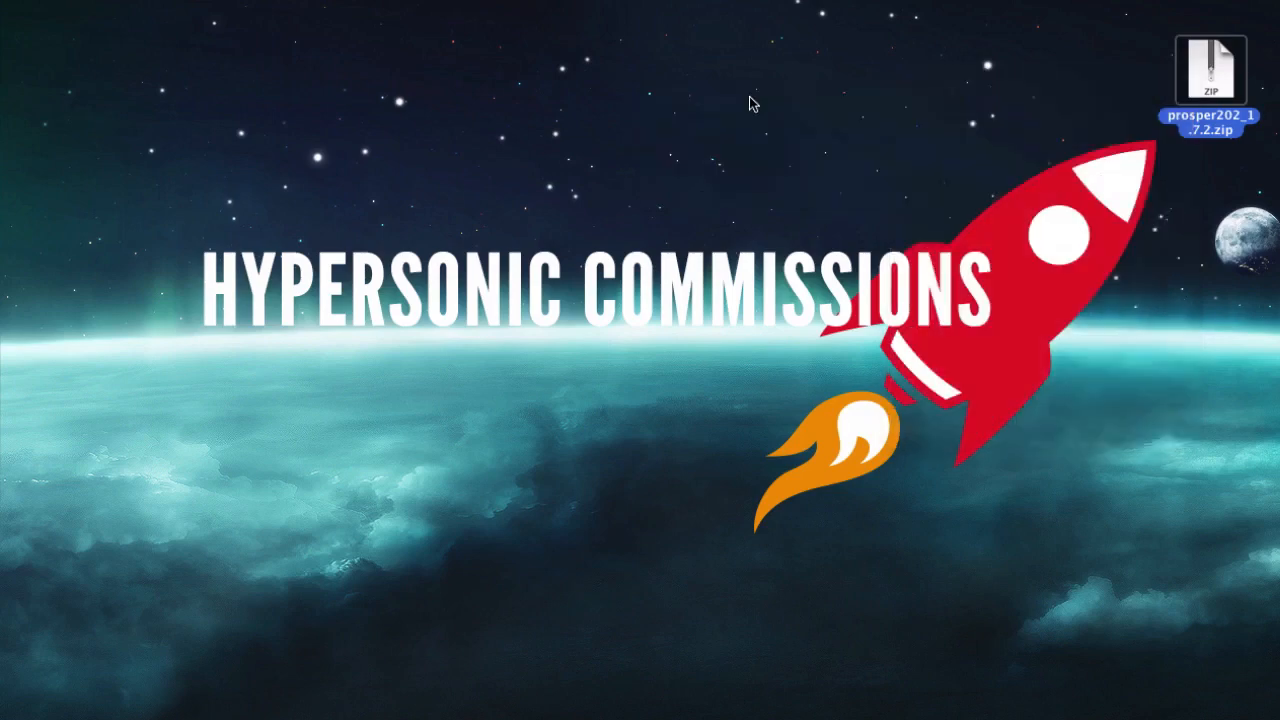
drag(1064, 63, 1092, 77)
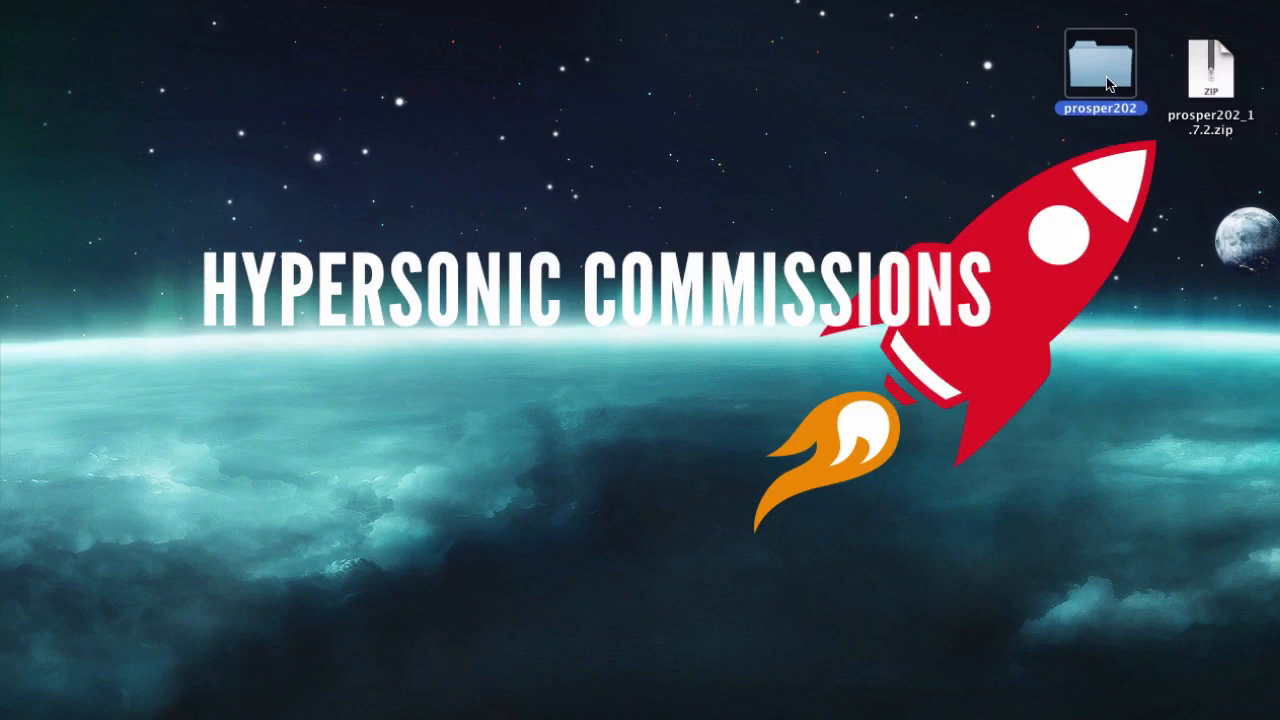
double_click(1108, 85)
scroll(536, 356, down, 3)
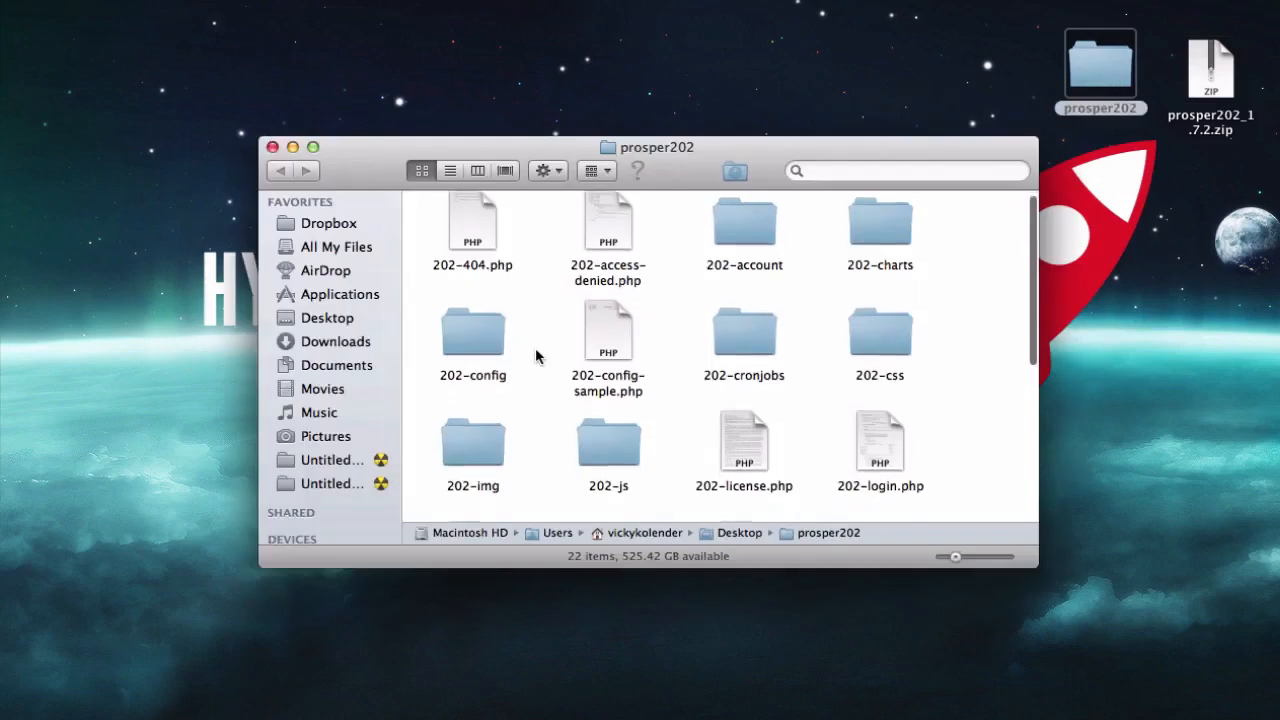
scroll(536, 356, down, 5)
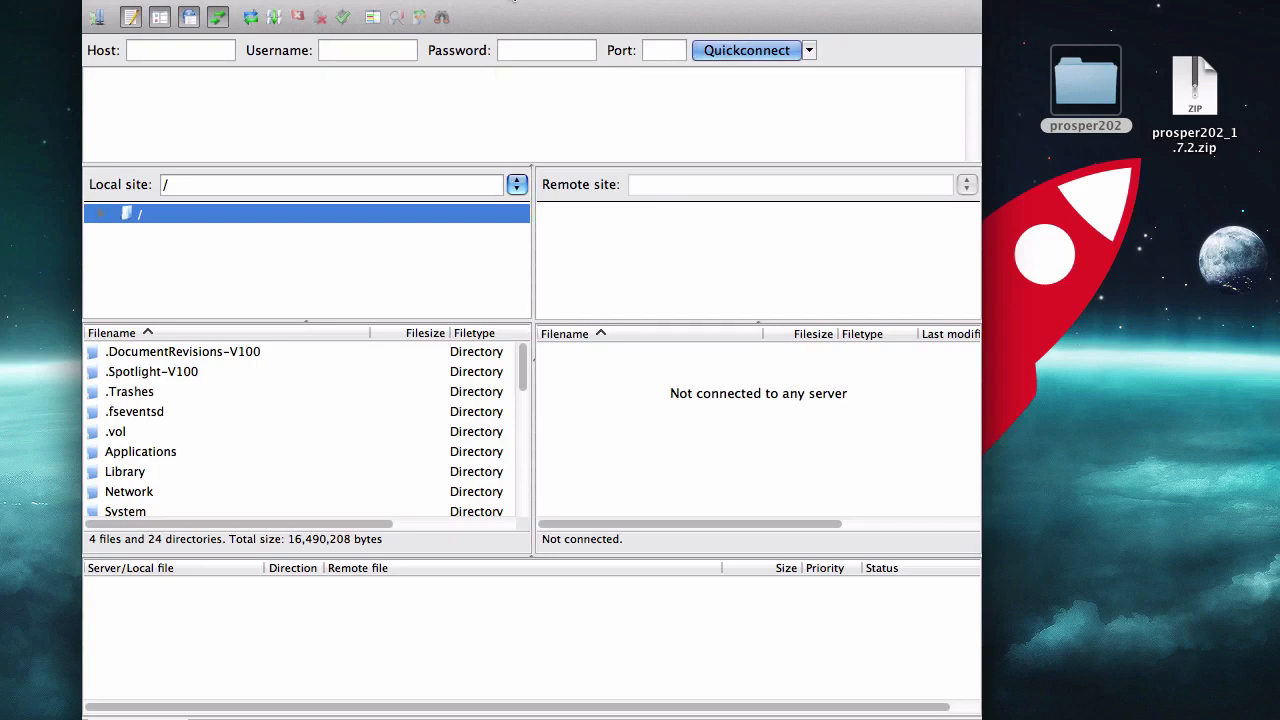
Switch to FileZilla and fill in the host with the domain stonebridgemarketinggroup.com copied from the hosting provider's server setup e-mail
mouse_move(526, 3)
mouse_down()
mouse_move(515, 88)
mouse_move(521, 9)
mouse_up()
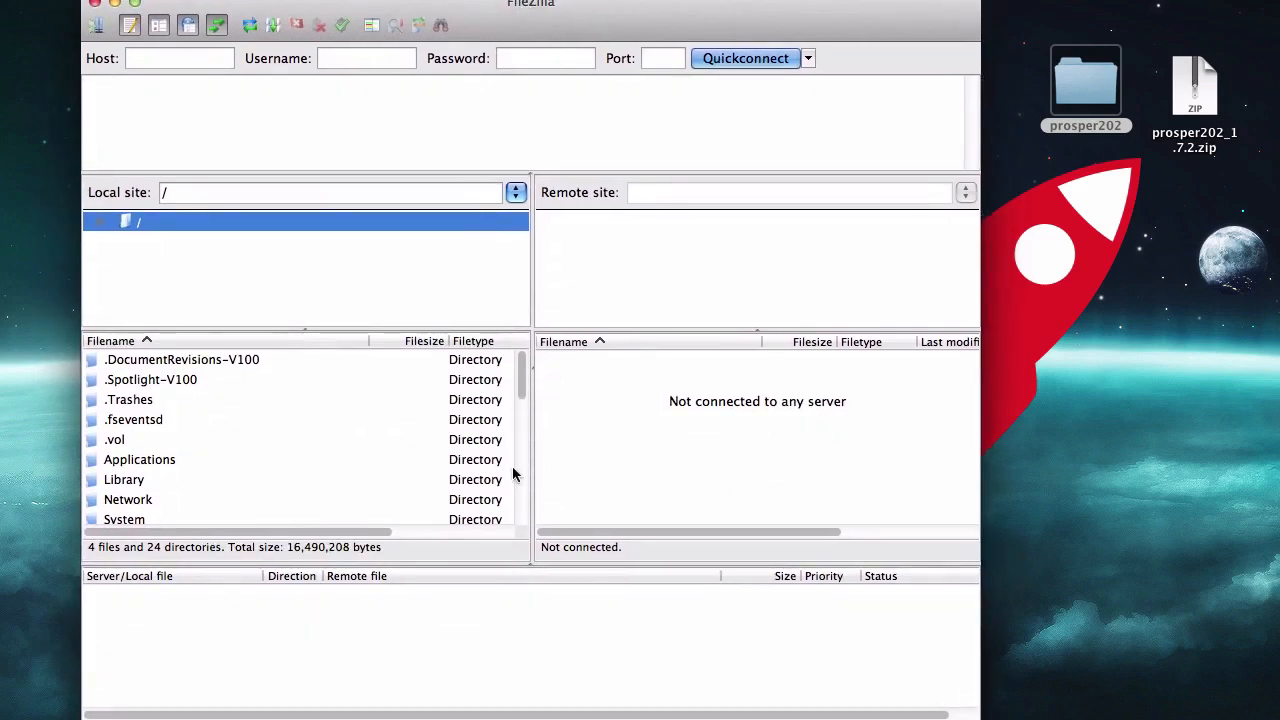
key(super+Tab)
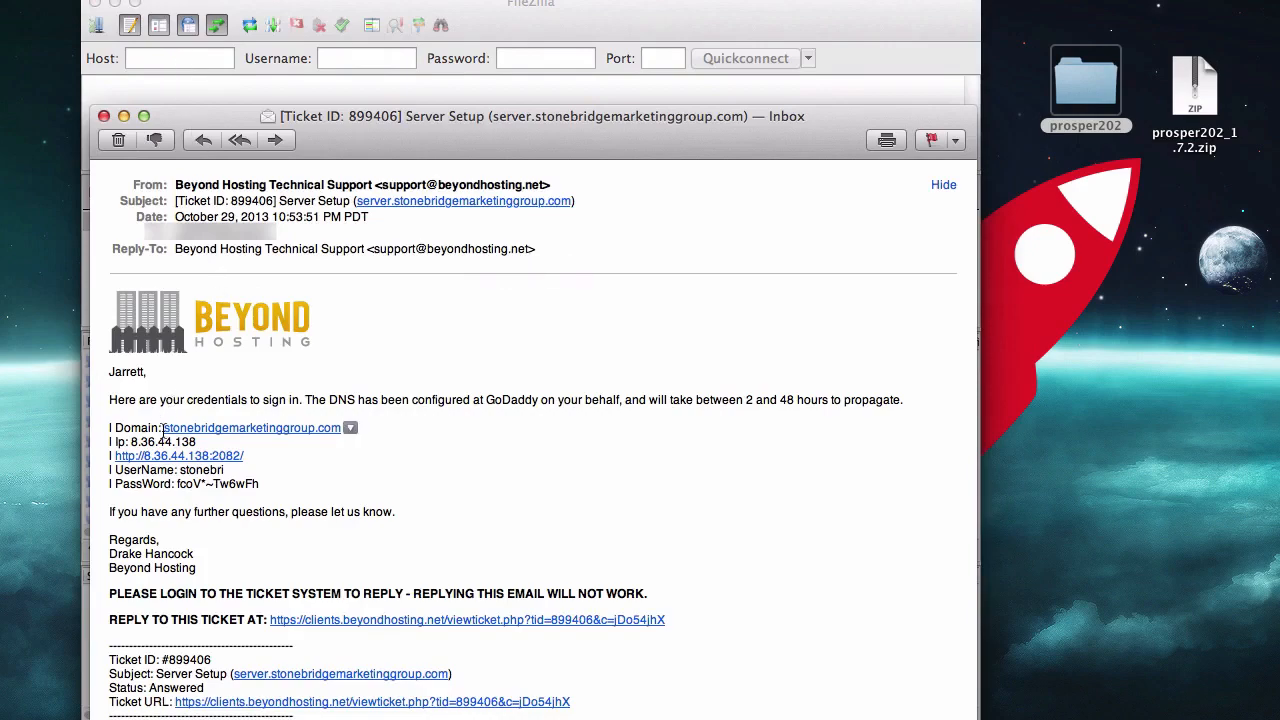
drag(161, 428, 342, 428)
key(super+c)
click(343, 47)
key(super+v)
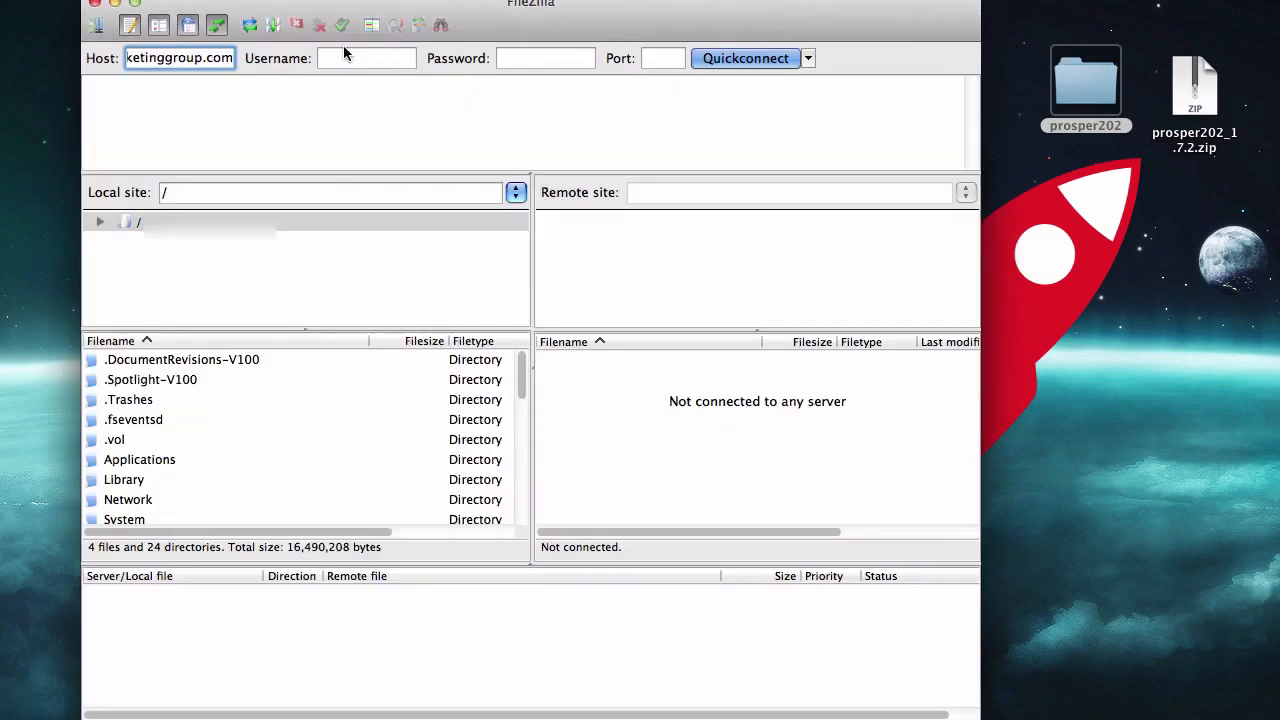
Copy the username stonebri from the server setup e-mail into FileZilla's username field
click(349, 57)
key(super+Tab)
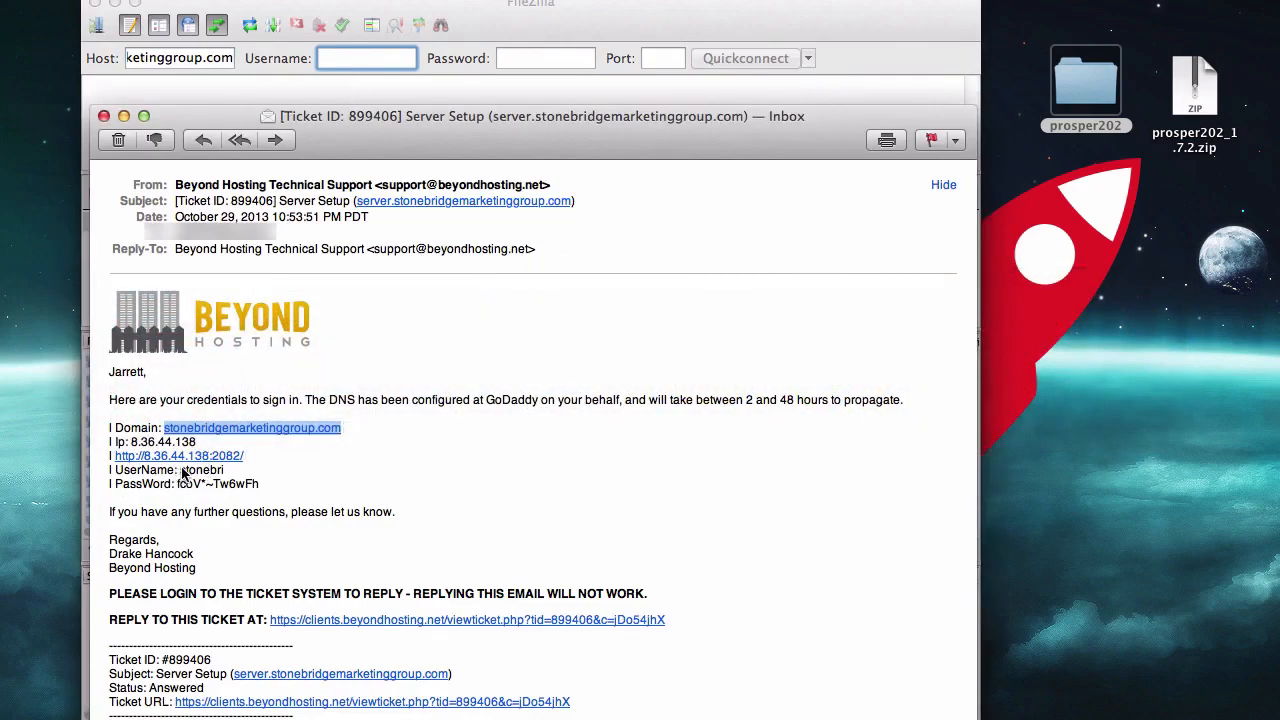
drag(180, 470, 226, 470)
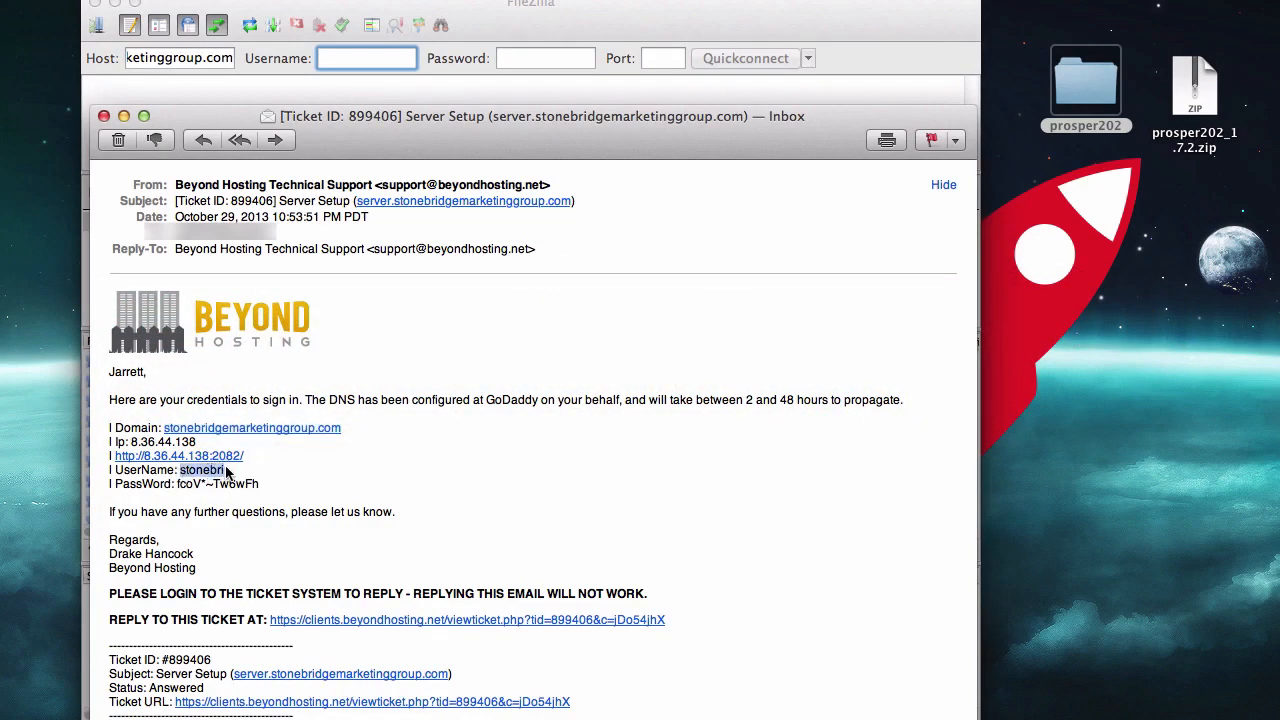
click(360, 55)
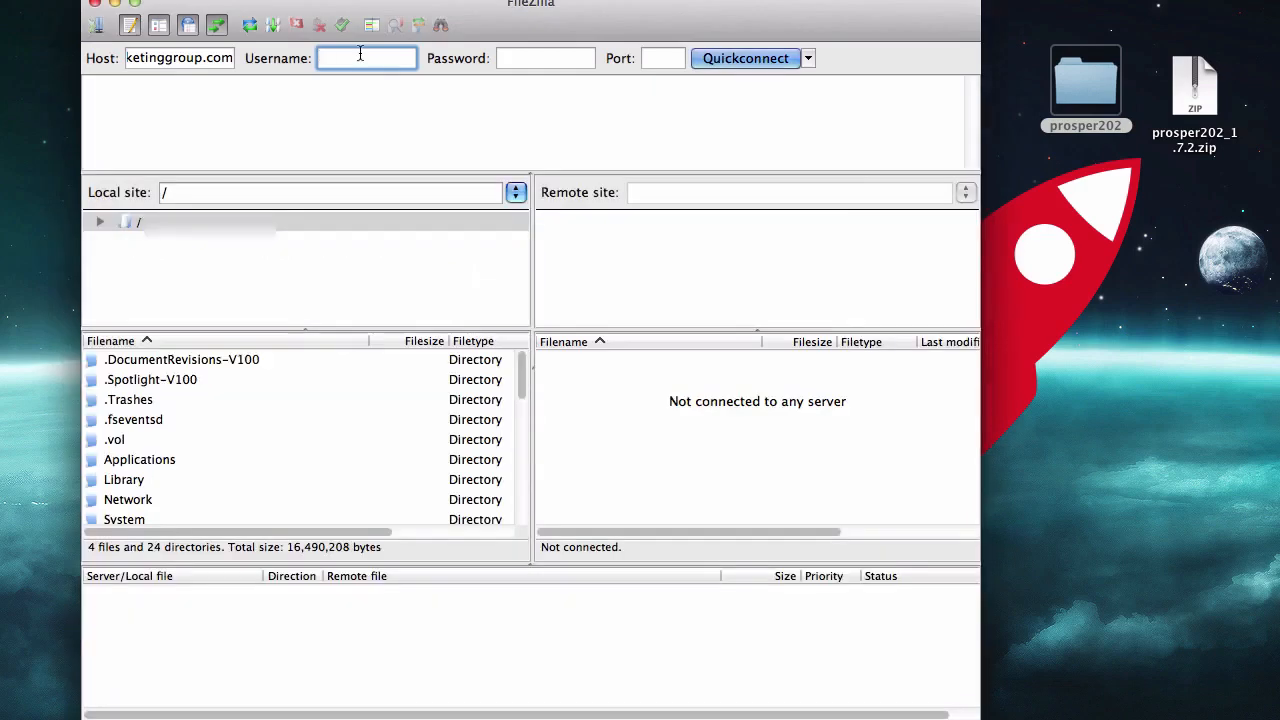
key(super+v)
Copy the account password from the server setup e-mail into FileZilla's password field
click(512, 56)
key(super+Tab)
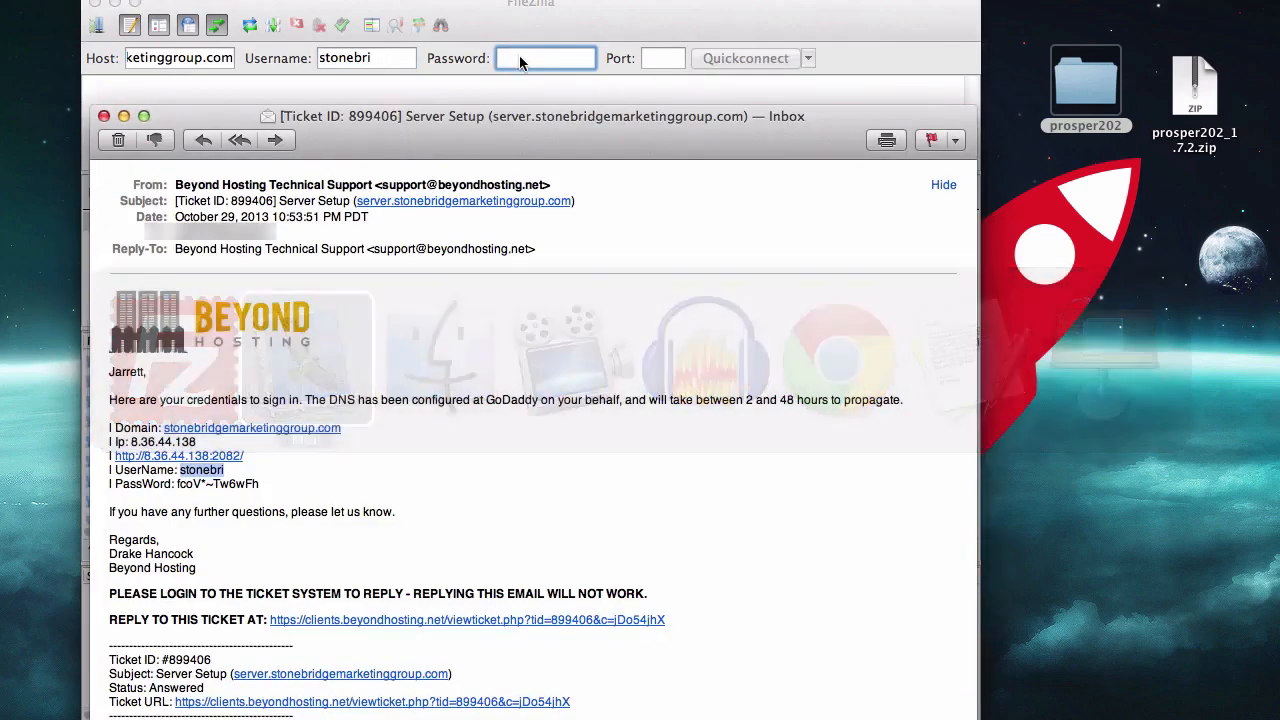
click(133, 484)
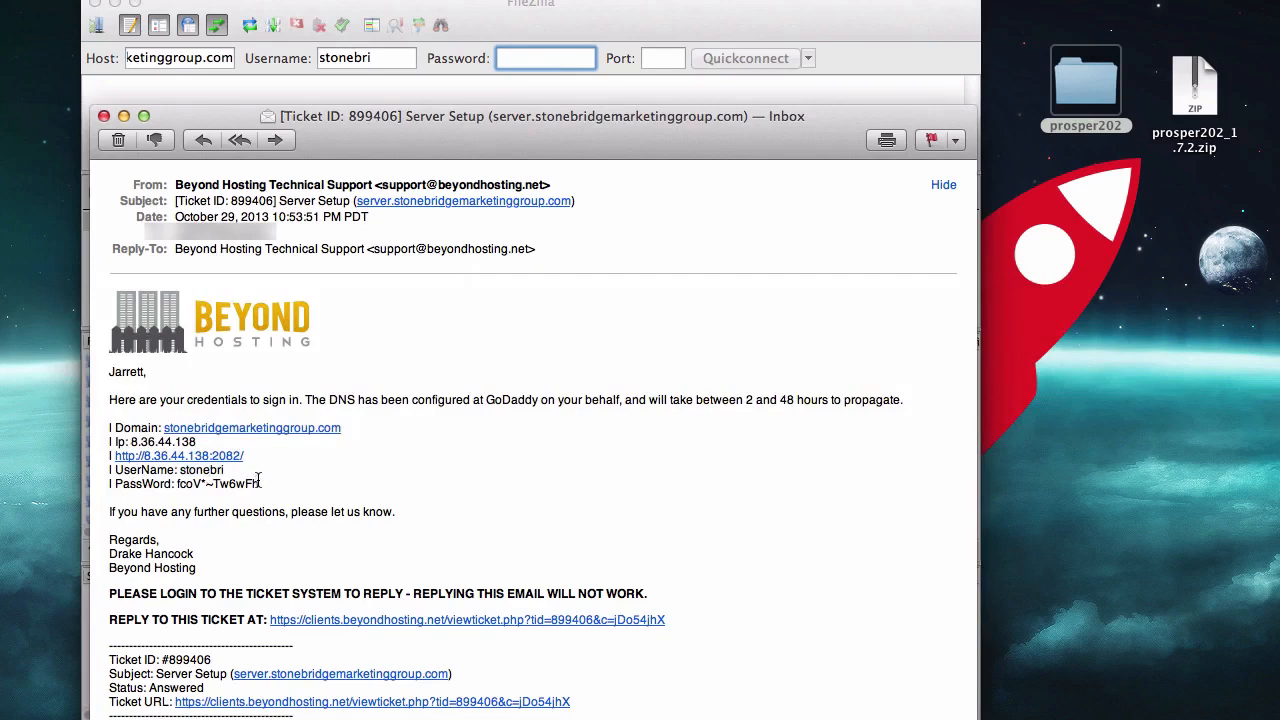
drag(260, 484, 178, 484)
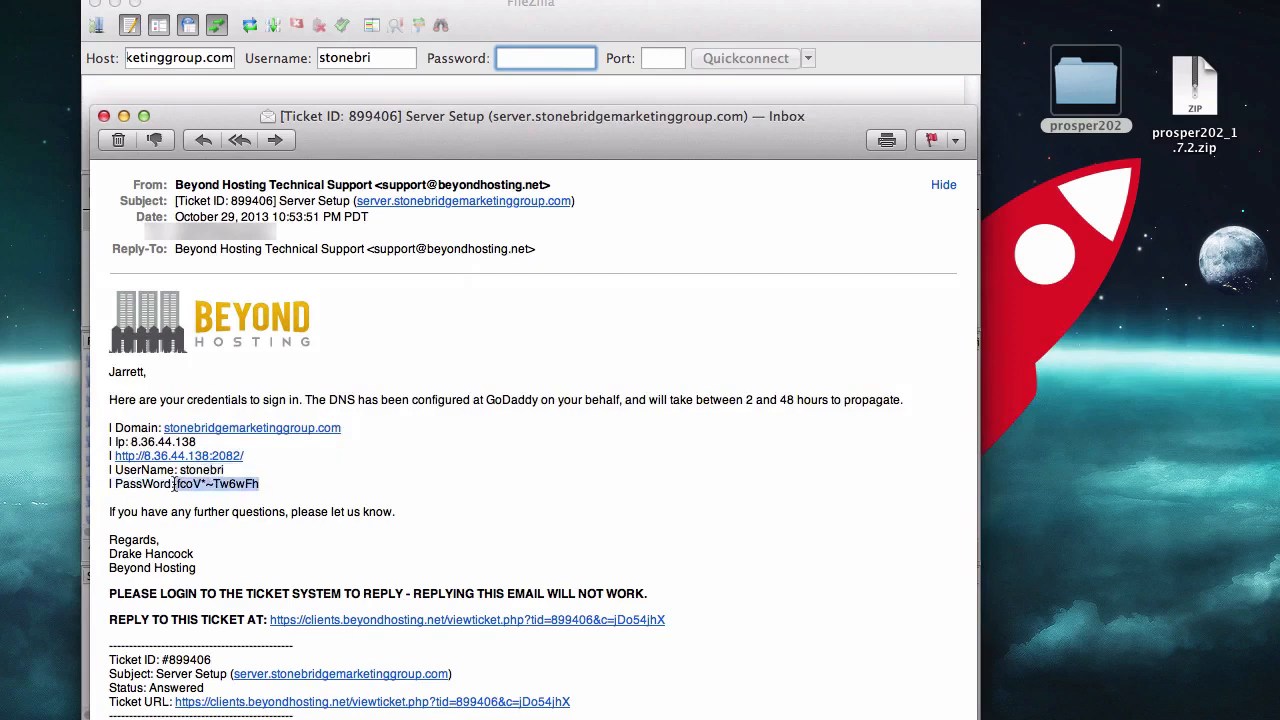
key(super+c)
key(super+Tab)
key(super+v)
Set the port to 21 and connect to the FTP server
click(672, 57)
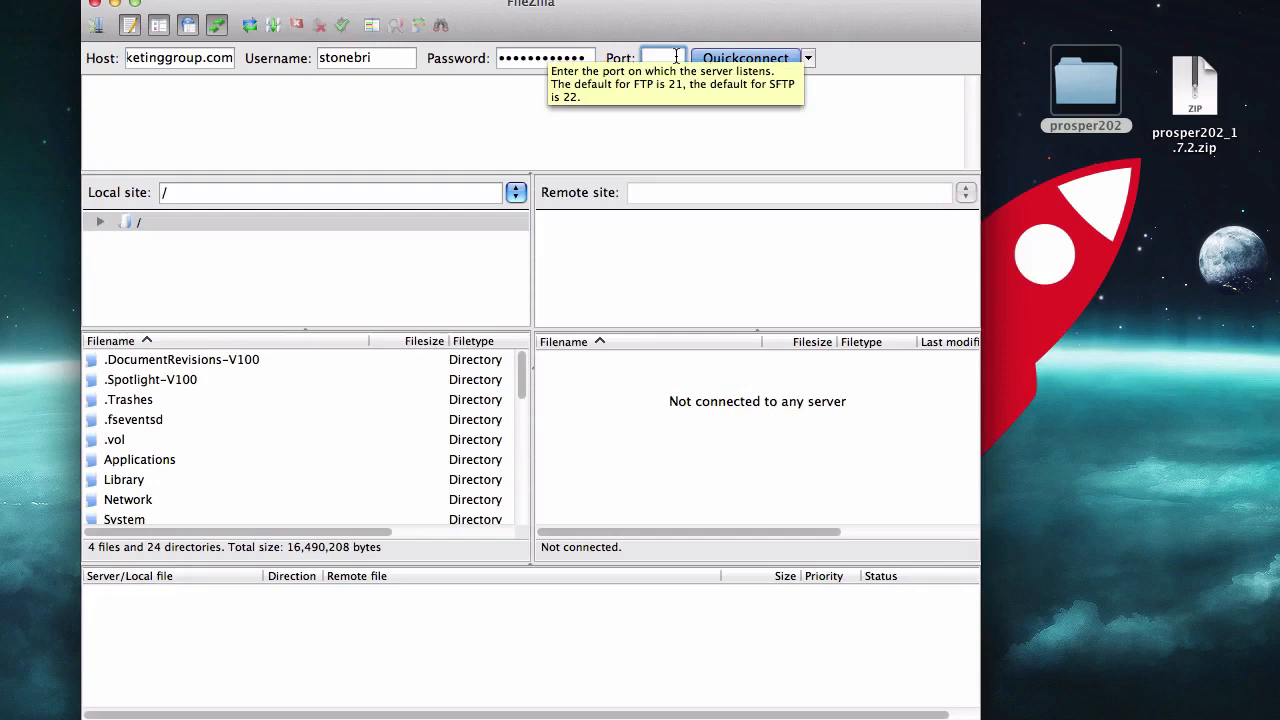
text(21)
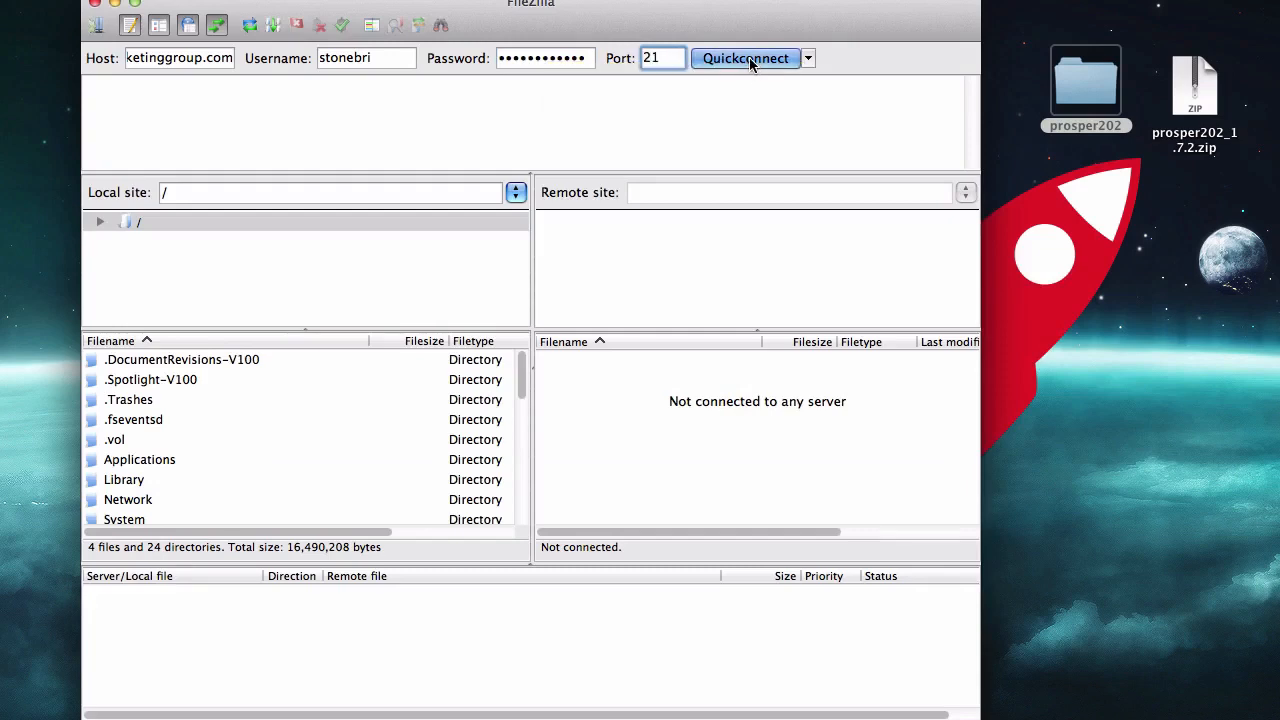
click(745, 58)
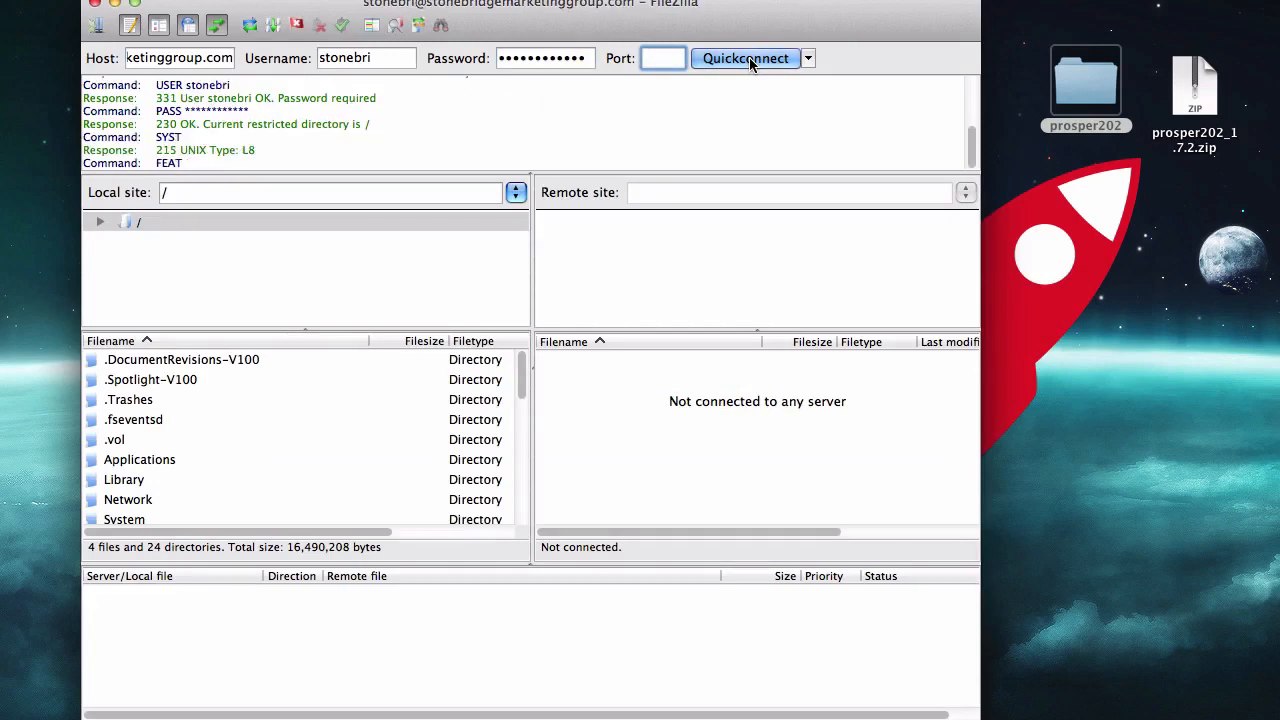
Browse the remote site to public_html and open its prosper directory
scroll(605, 365, down, 3)
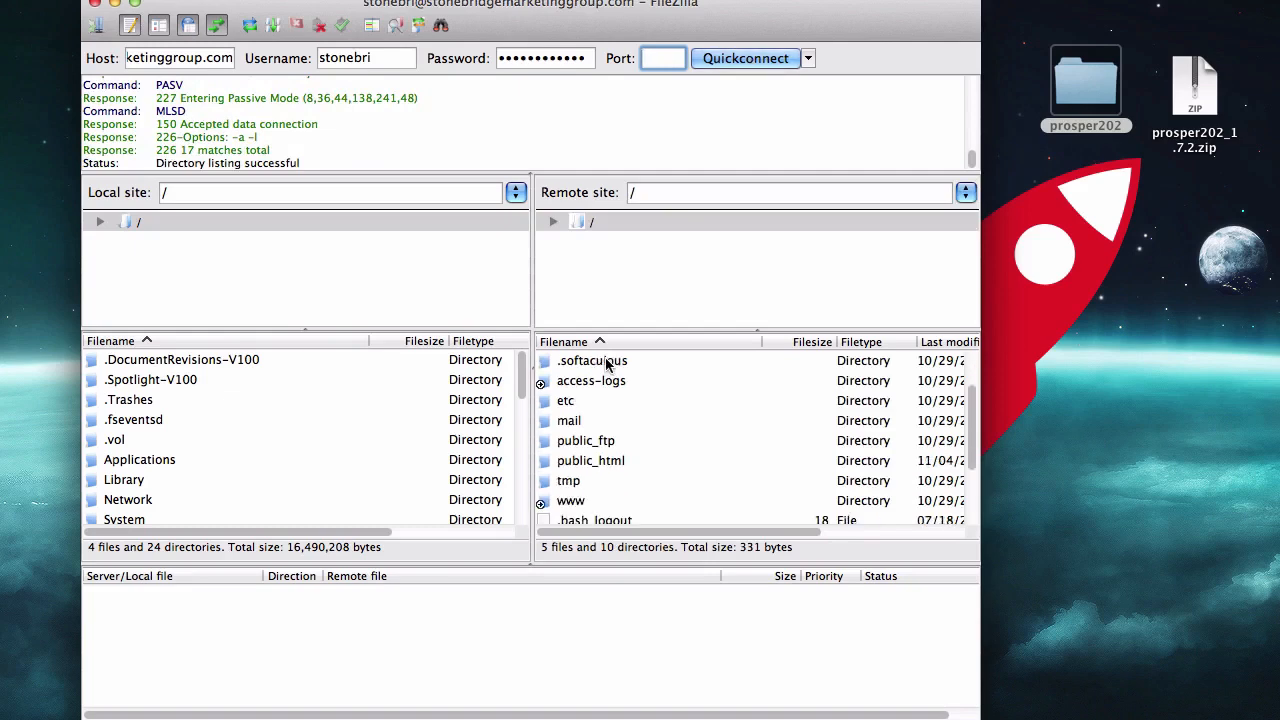
scroll(606, 366, down, 2)
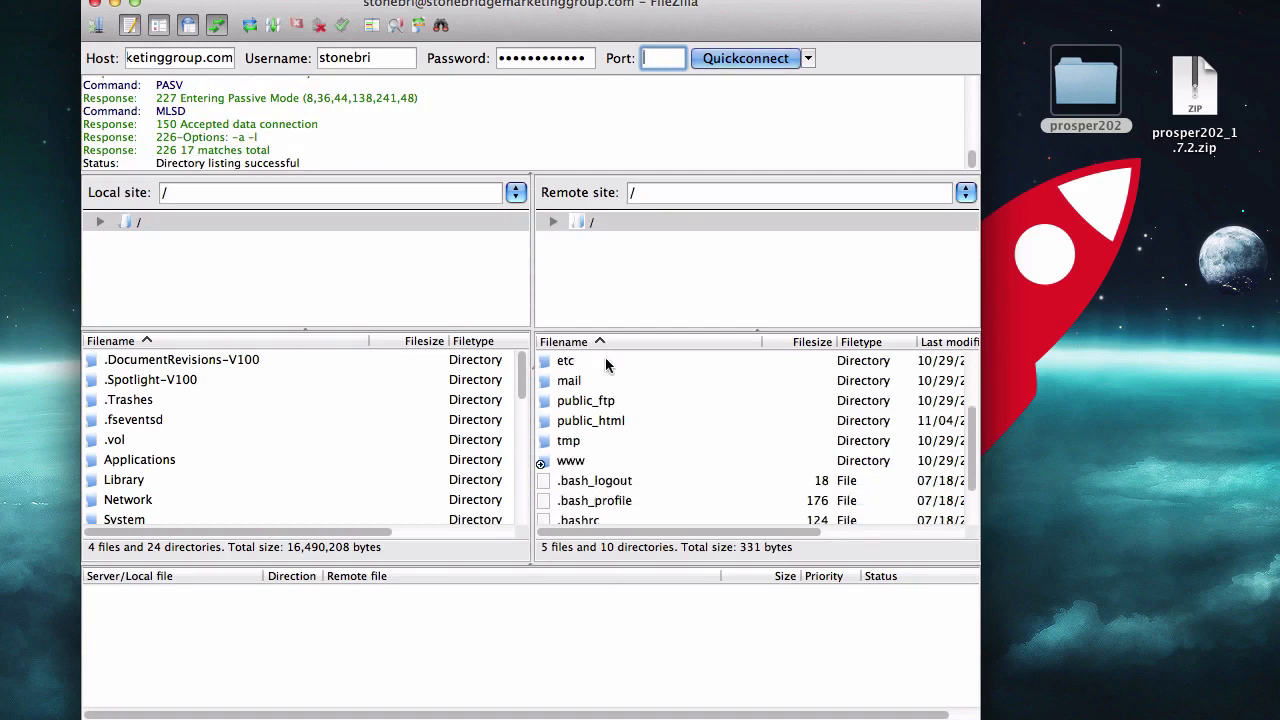
click(582, 420)
click(572, 462)
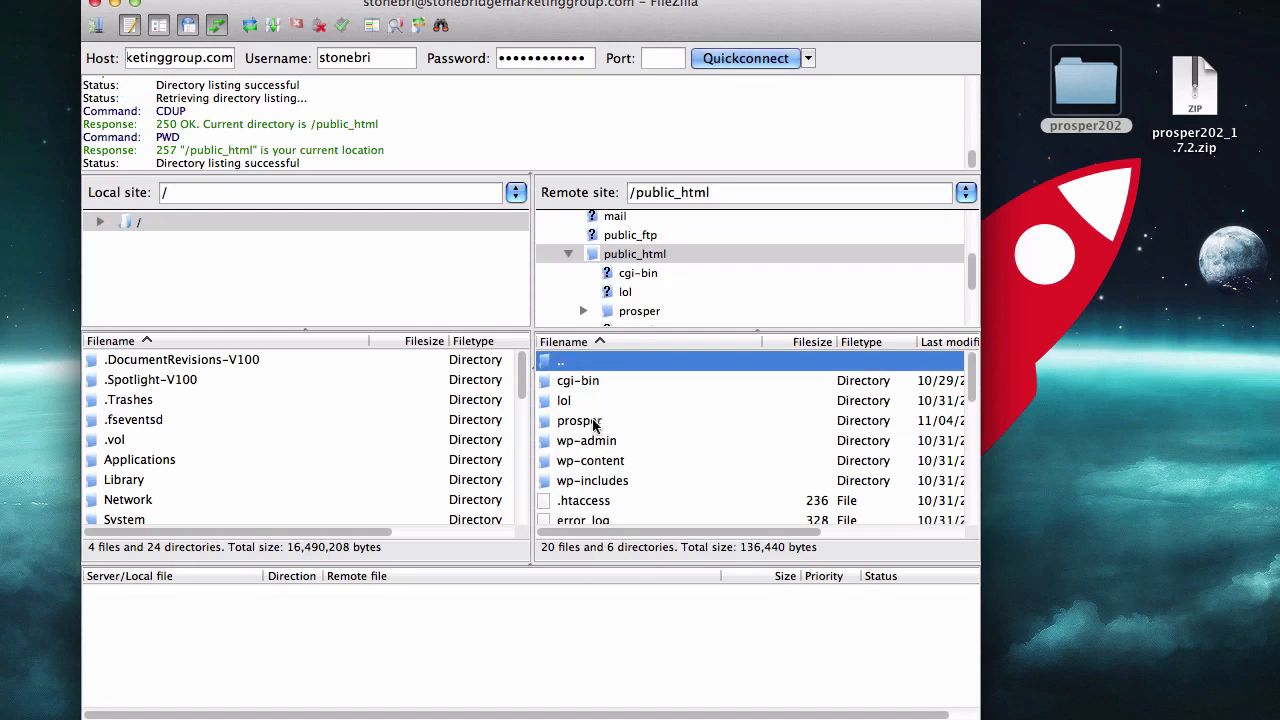
click(586, 426)
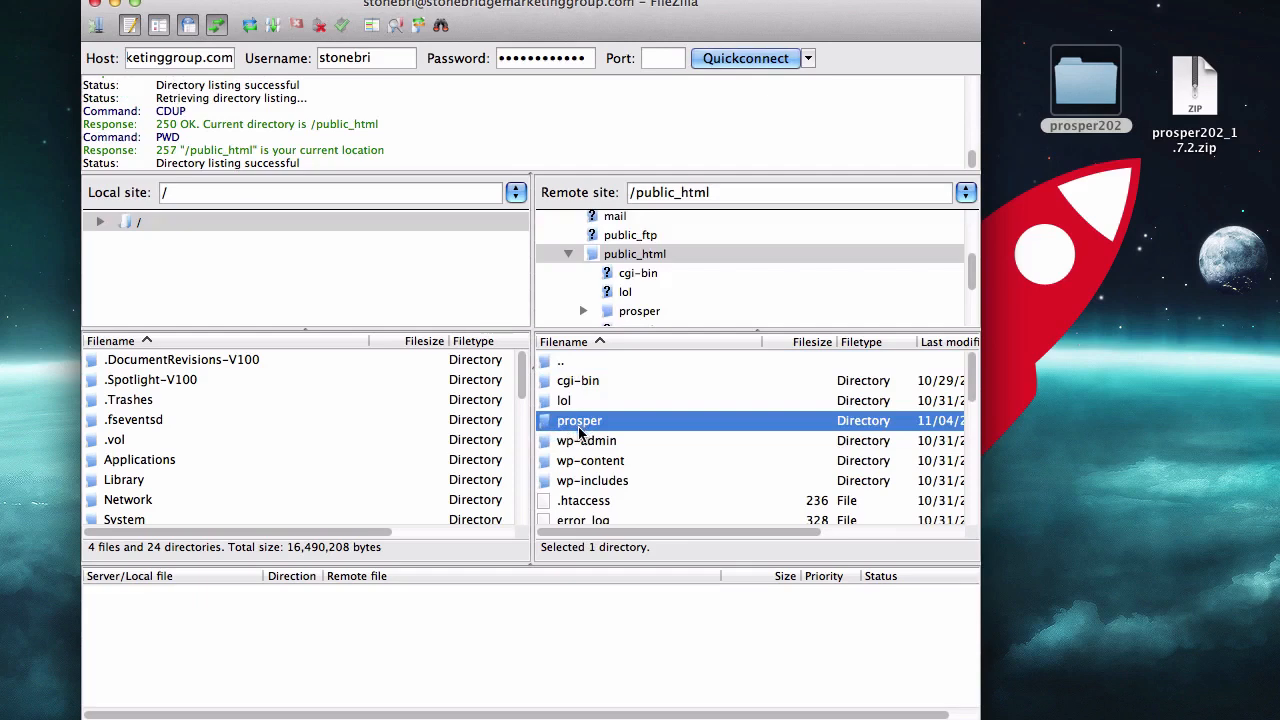
double_click(582, 430)
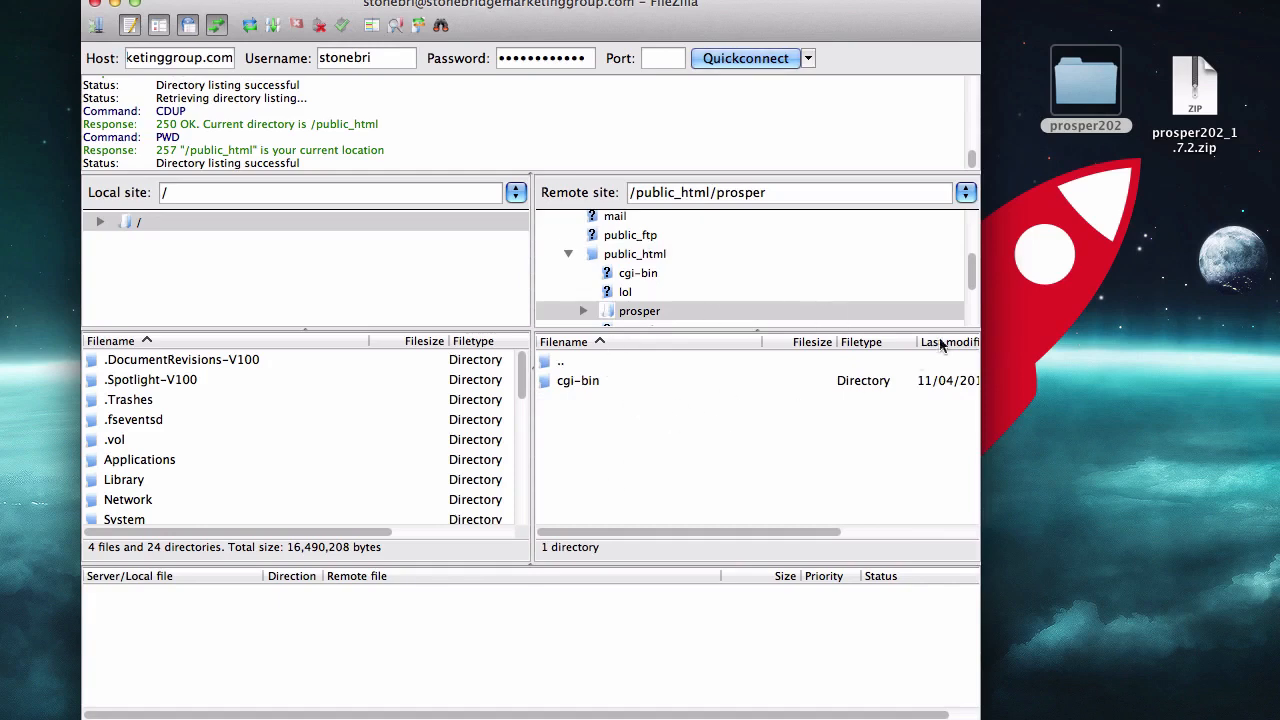
Open the desktop prosper202 folder, select all its files and folders, and upload them to the remote /public_html/prosper directory
click(1078, 110)
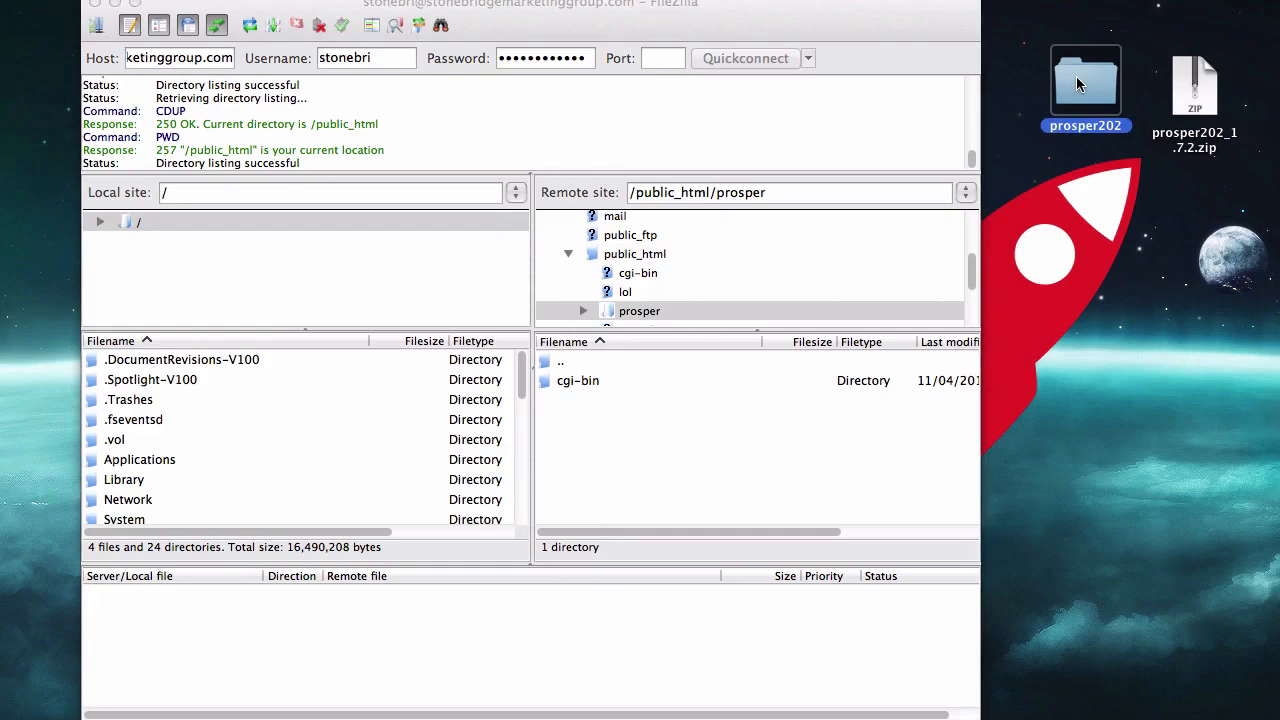
double_click(1076, 76)
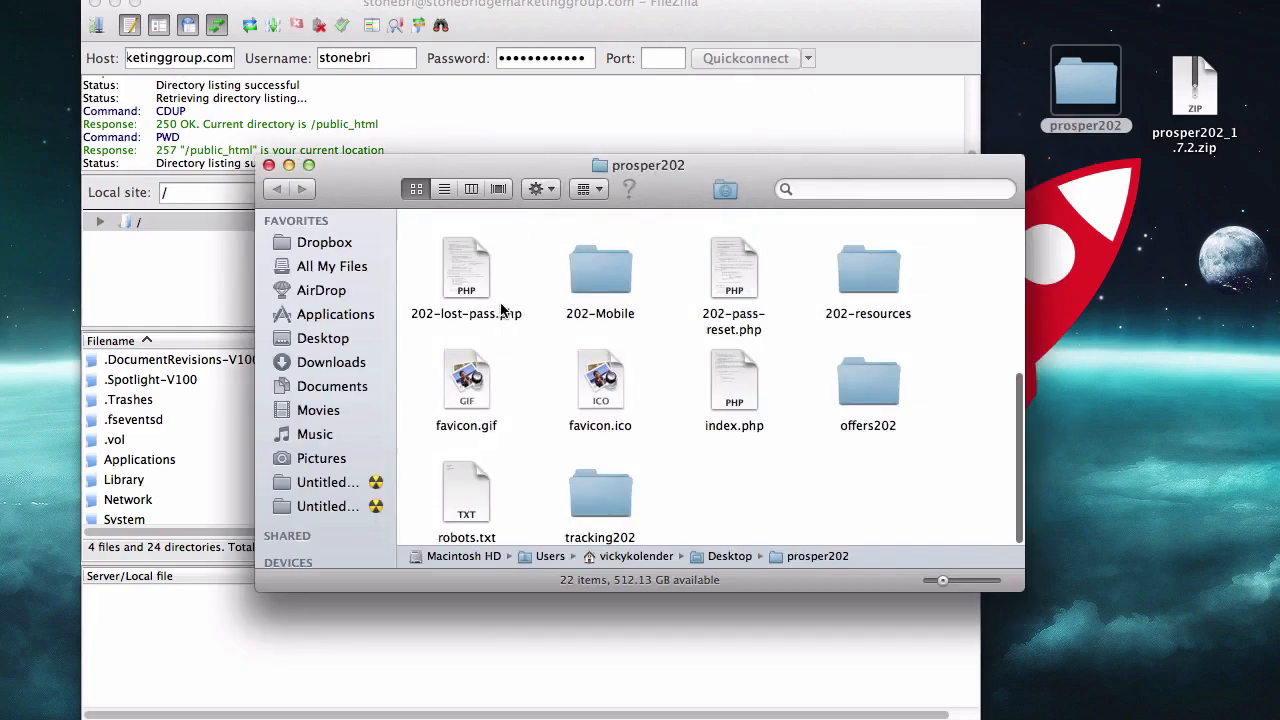
scroll(776, 392, up, 5)
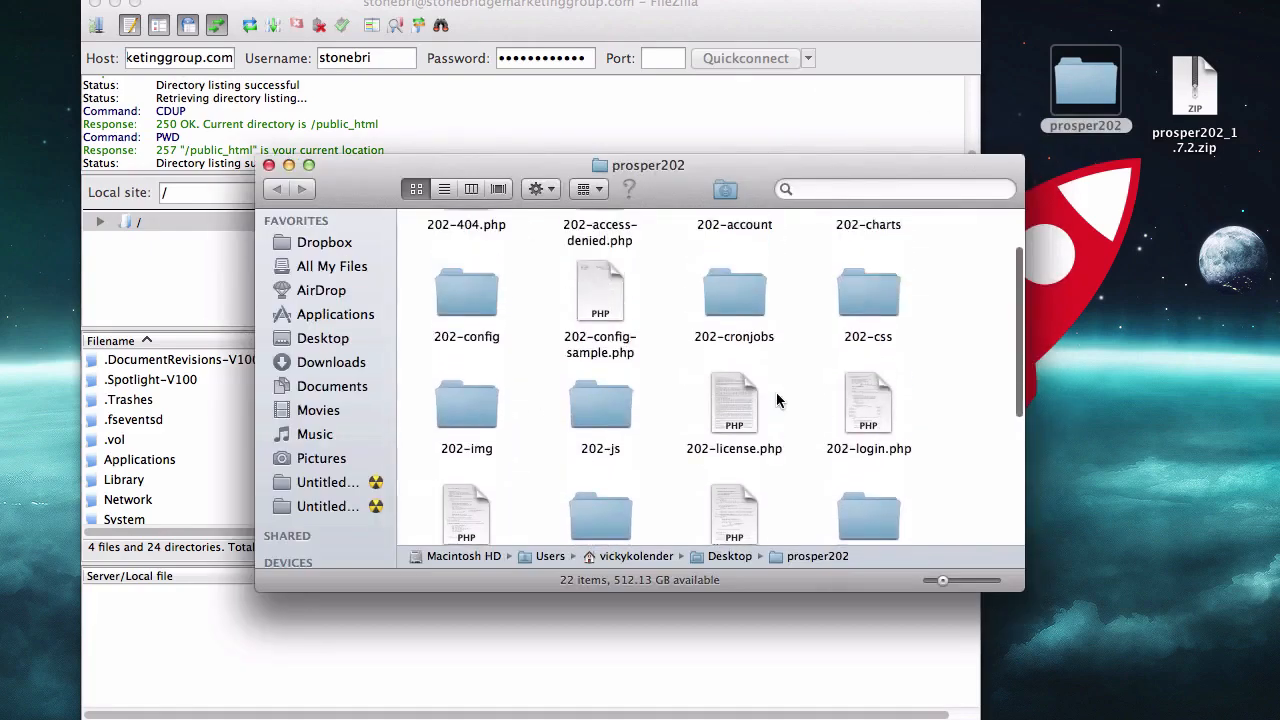
scroll(776, 392, up, 1)
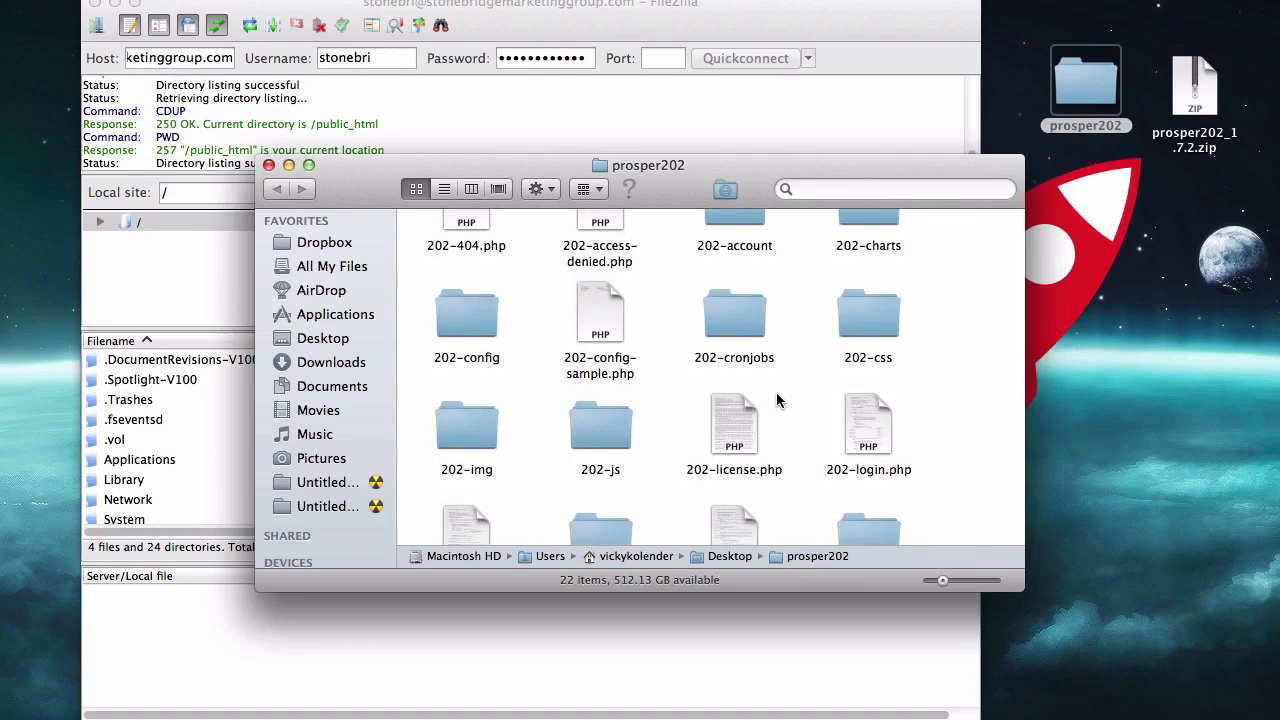
key(super+a)
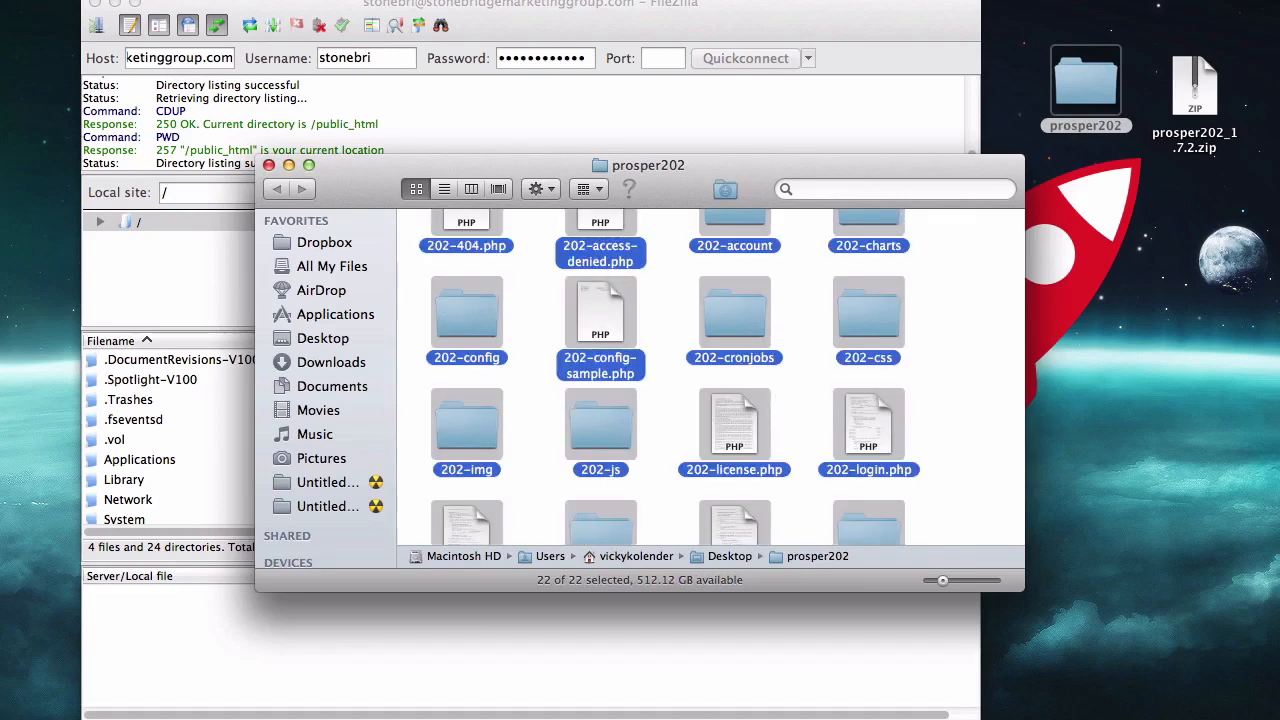
click(170, 0)
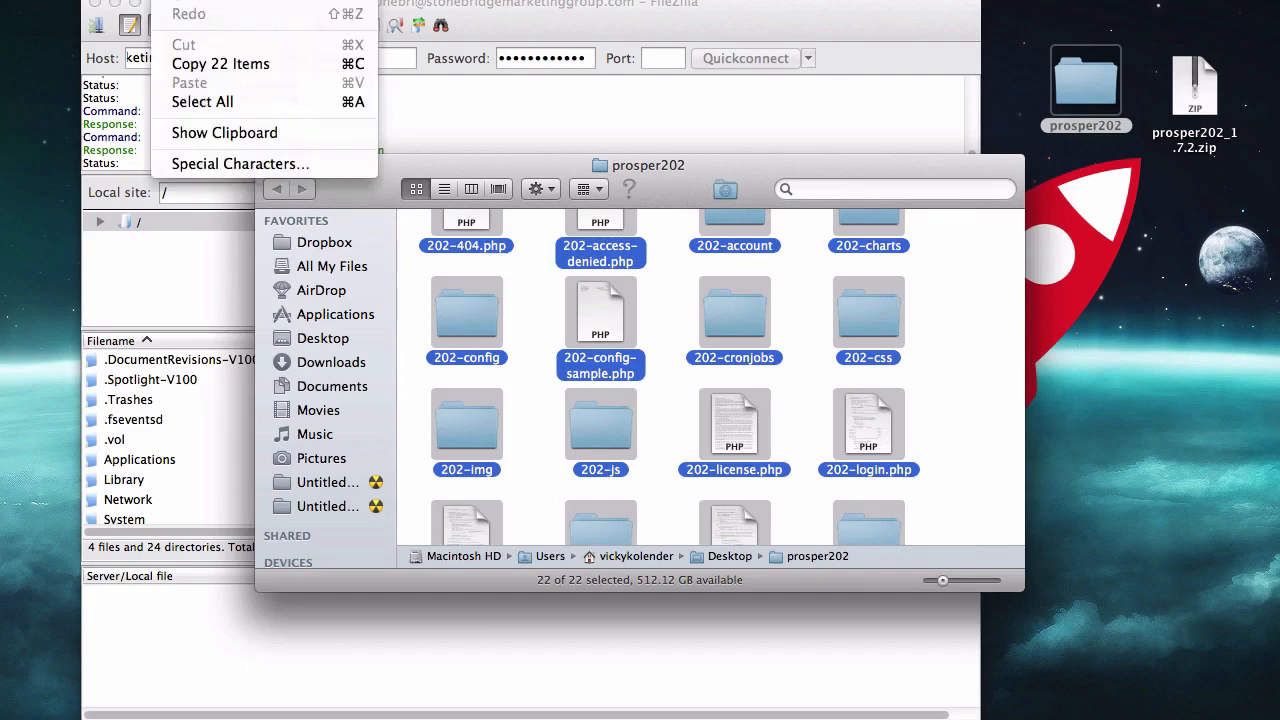
click(210, 103)
drag(516, 160, 24, 232)
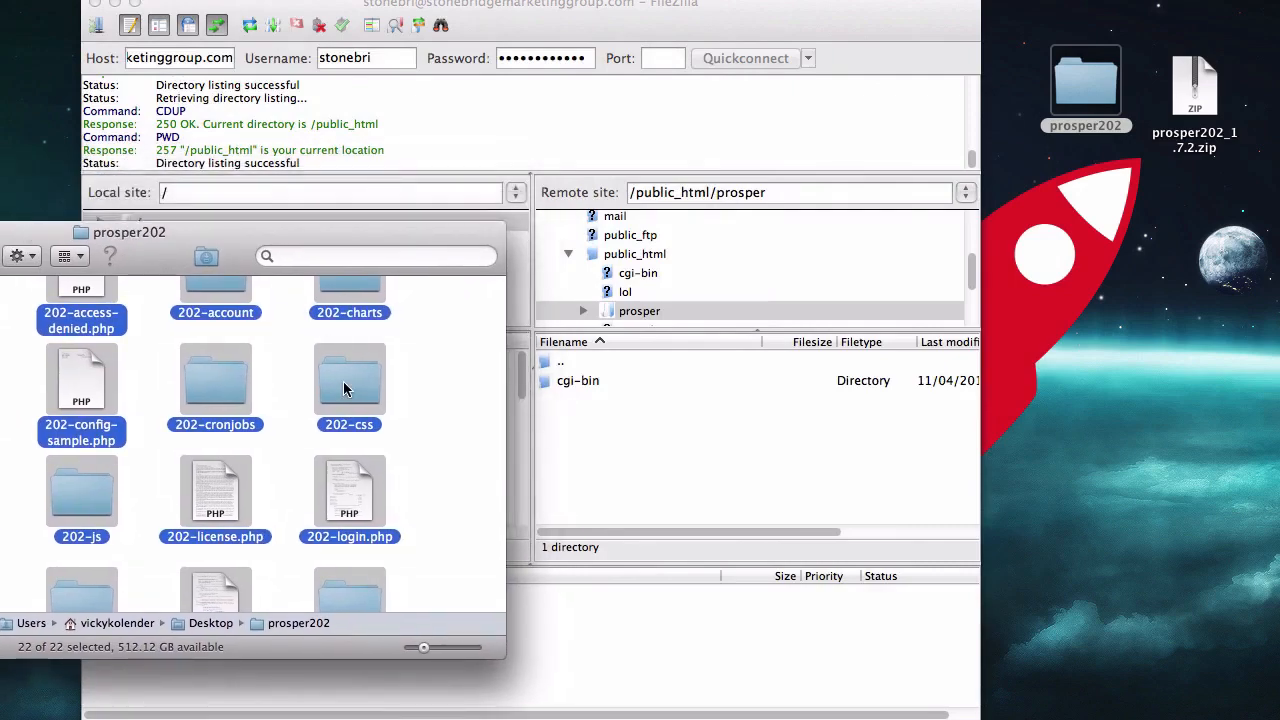
drag(343, 381, 650, 455)
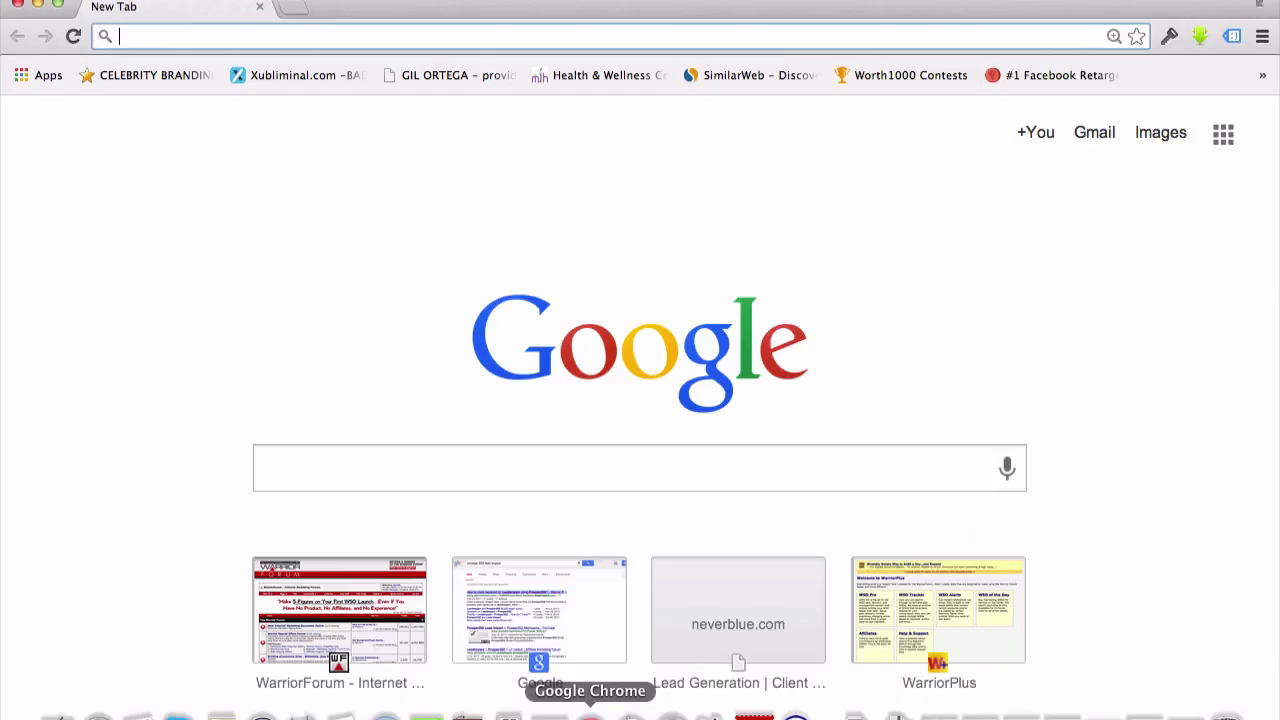
text(http://prosper.stonebridgemarketinggroup.com/)
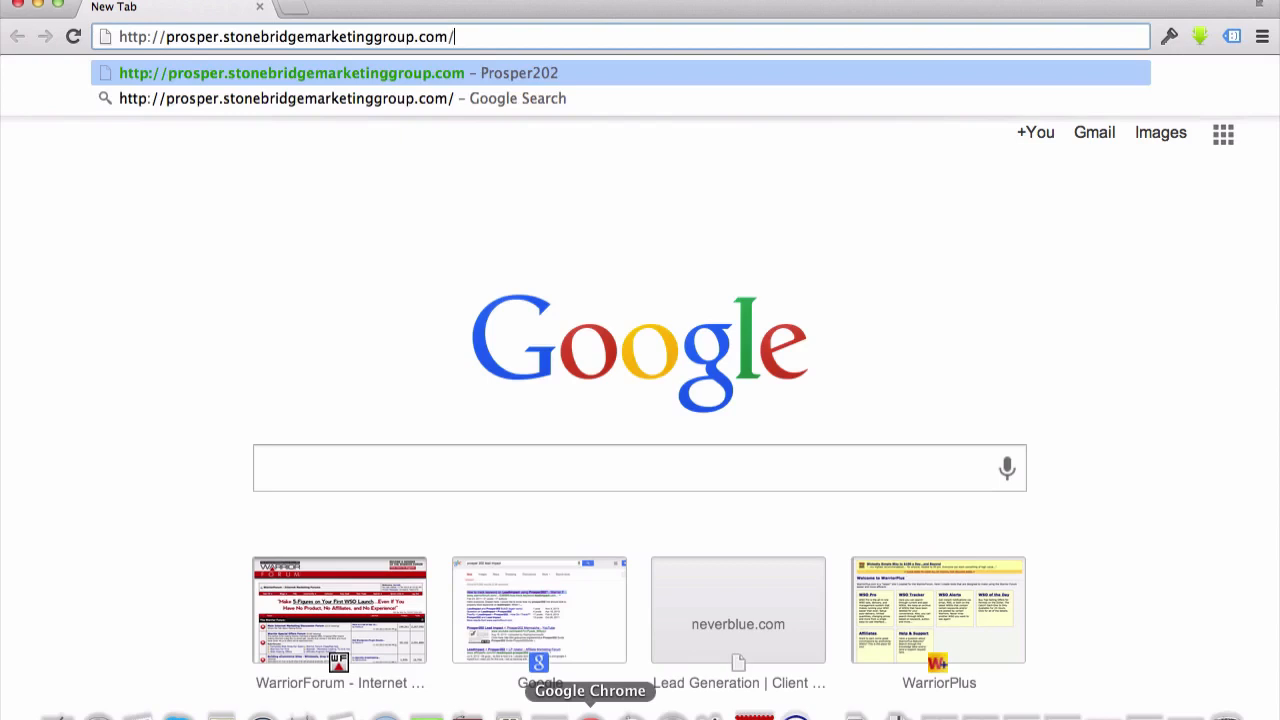
key(Return)
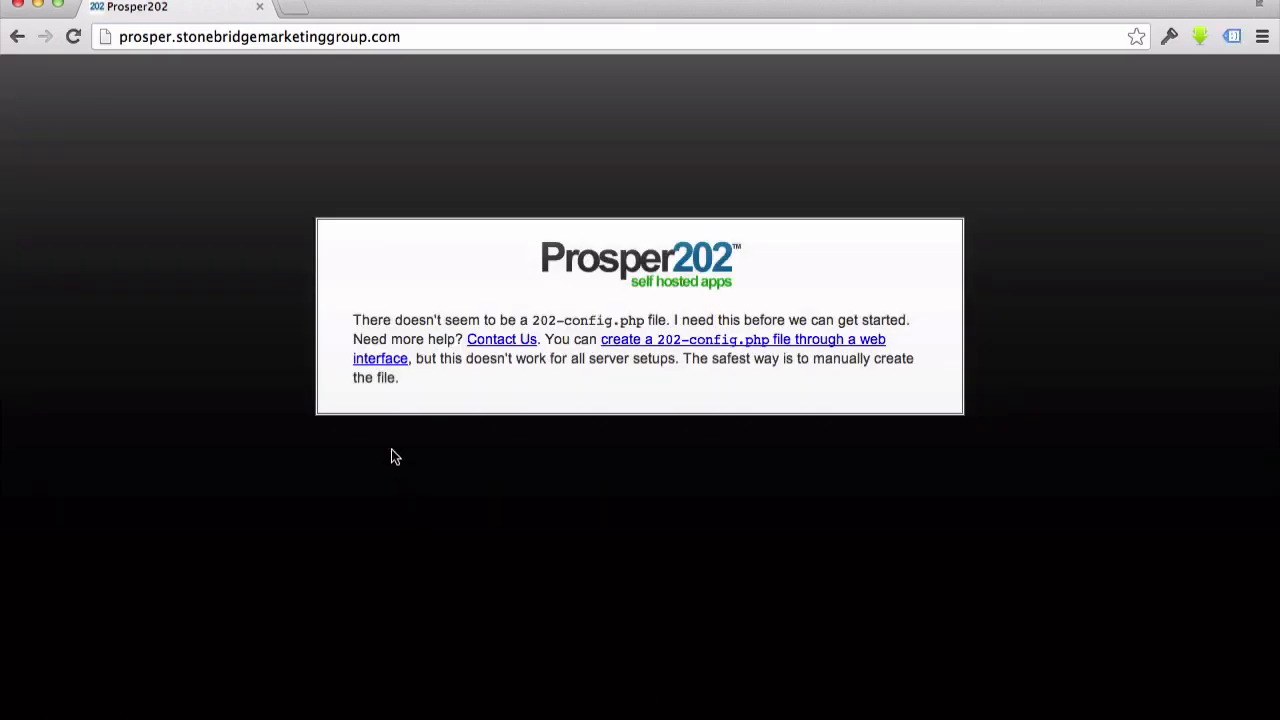
click(648, 344)
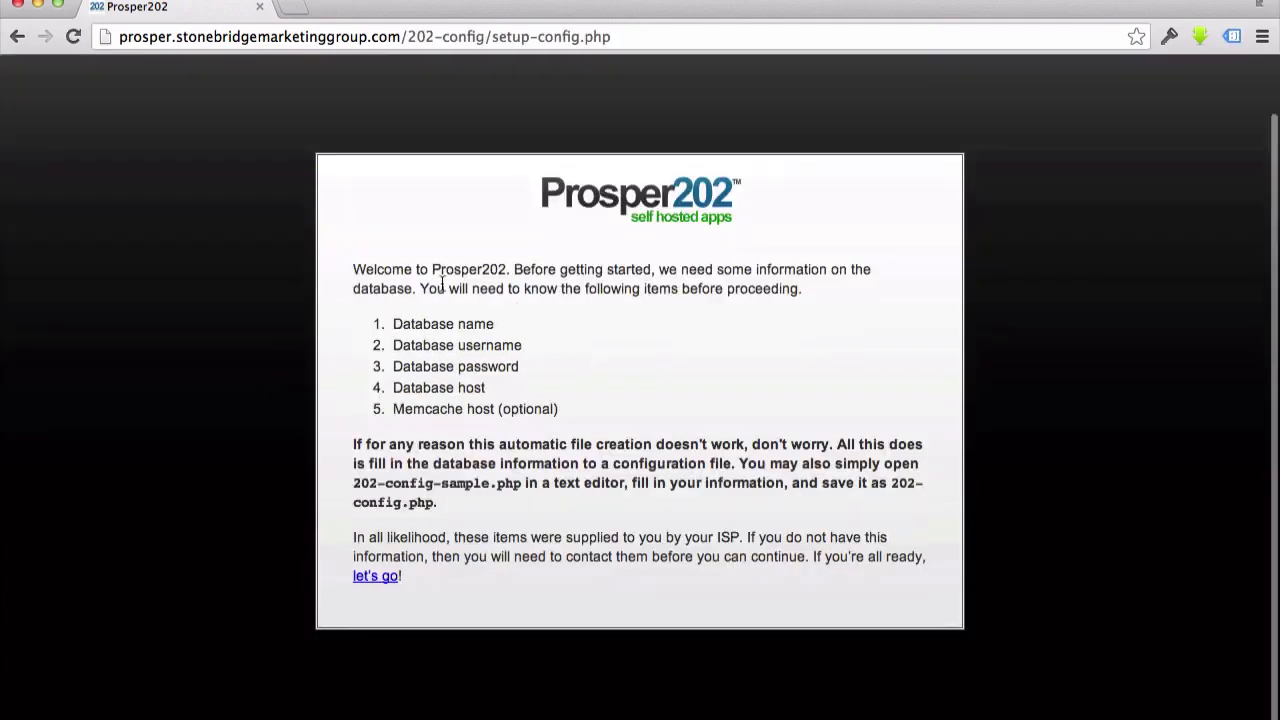
scroll(436, 298, down, 1)
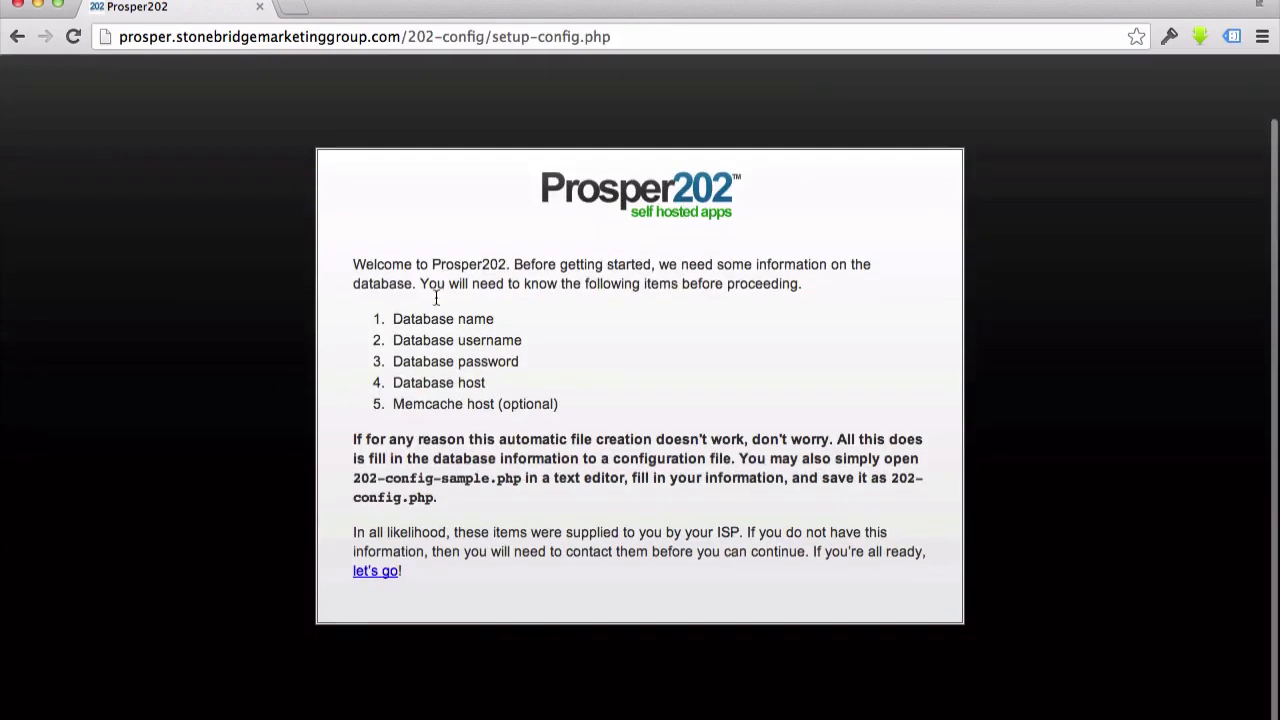
Continue from the Prosper202 setup introduction to the database connection form and bring up the TextEdit note with the database credentials beside it
click(376, 575)
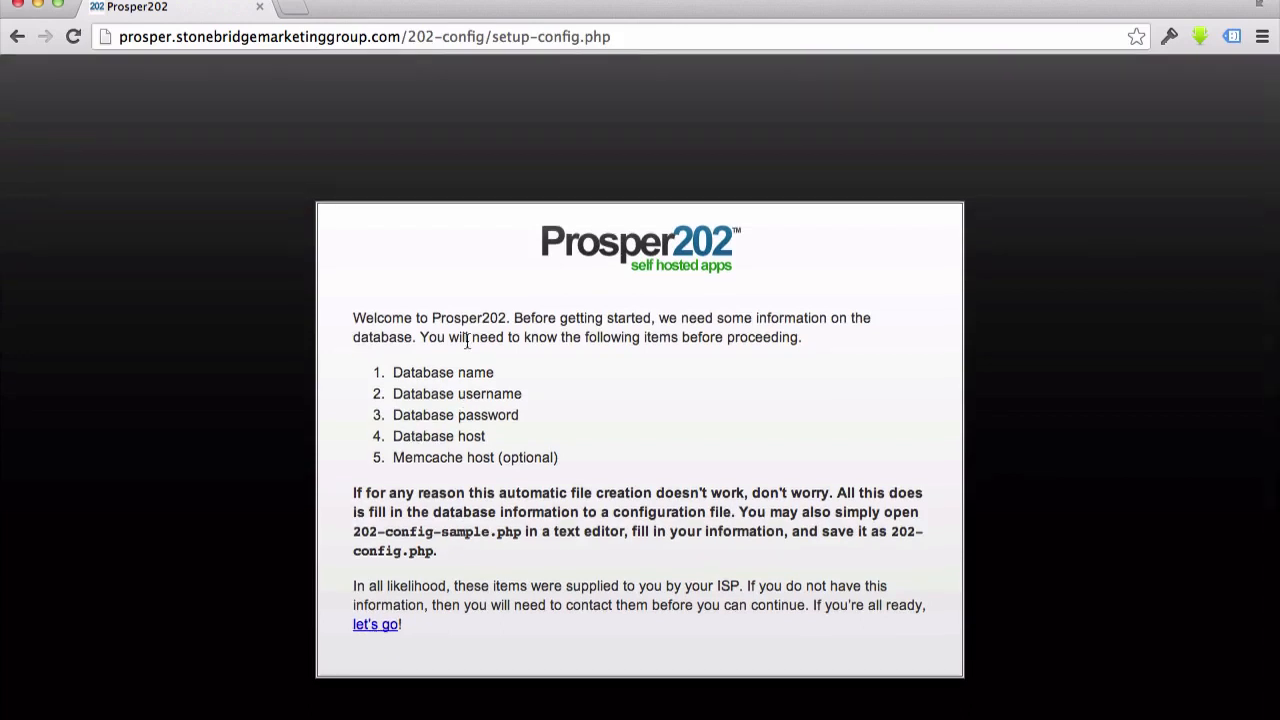
scroll(466, 339, down, 3)
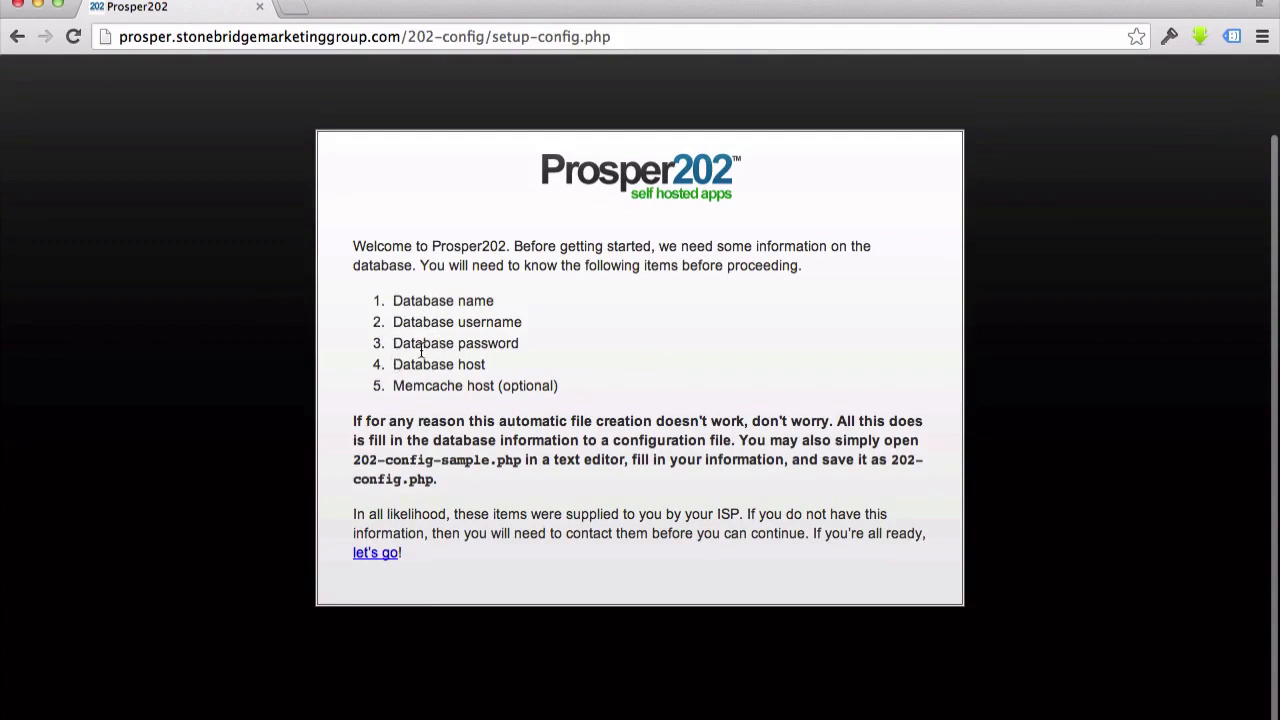
scroll(377, 446, down, 1)
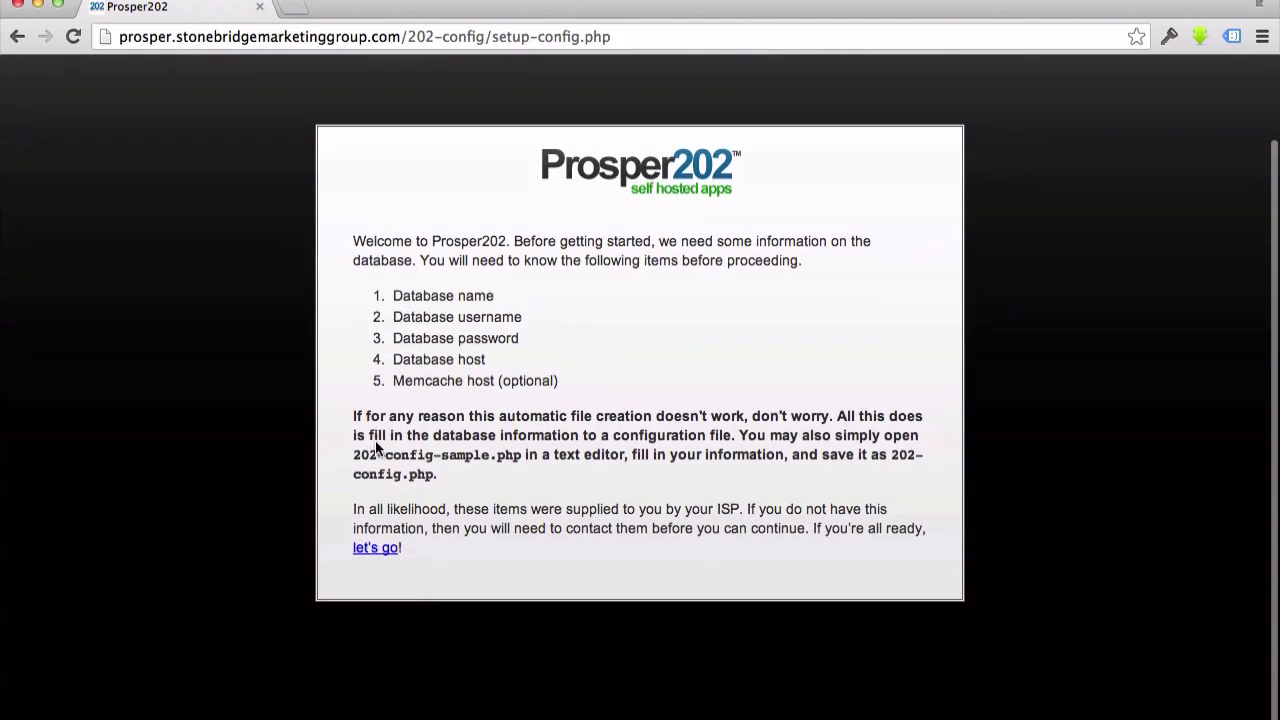
click(366, 556)
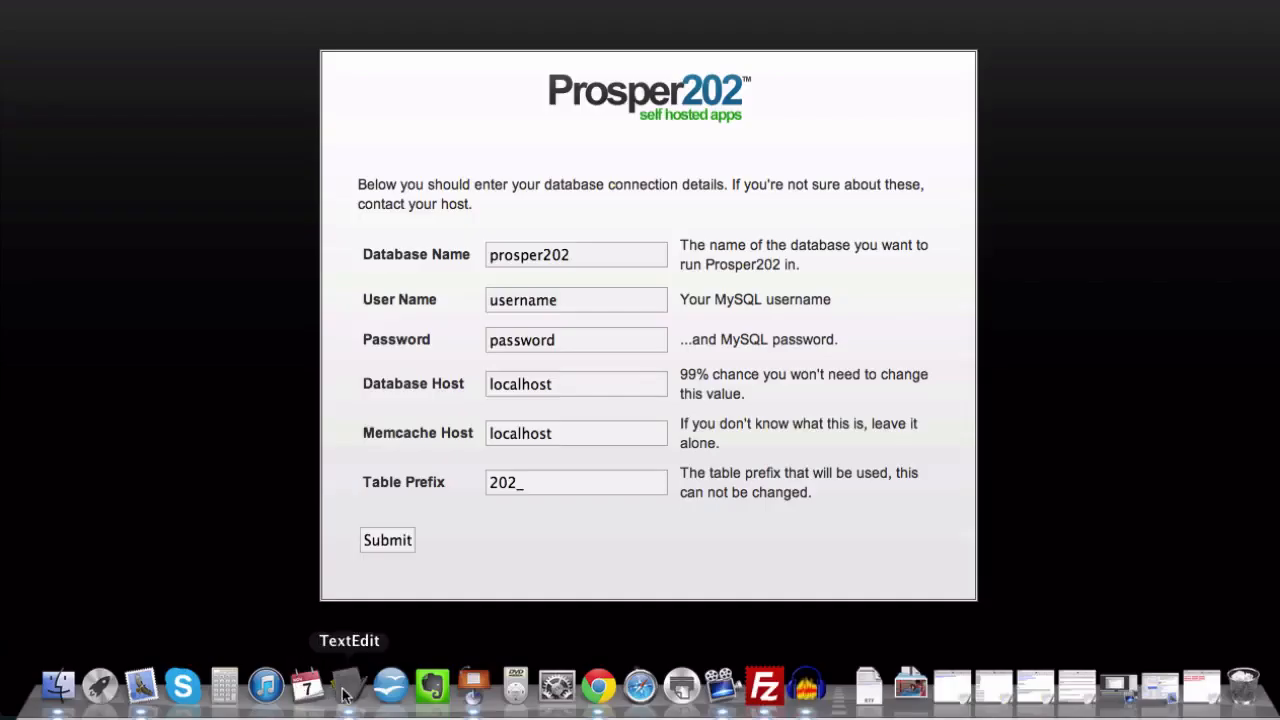
click(357, 688)
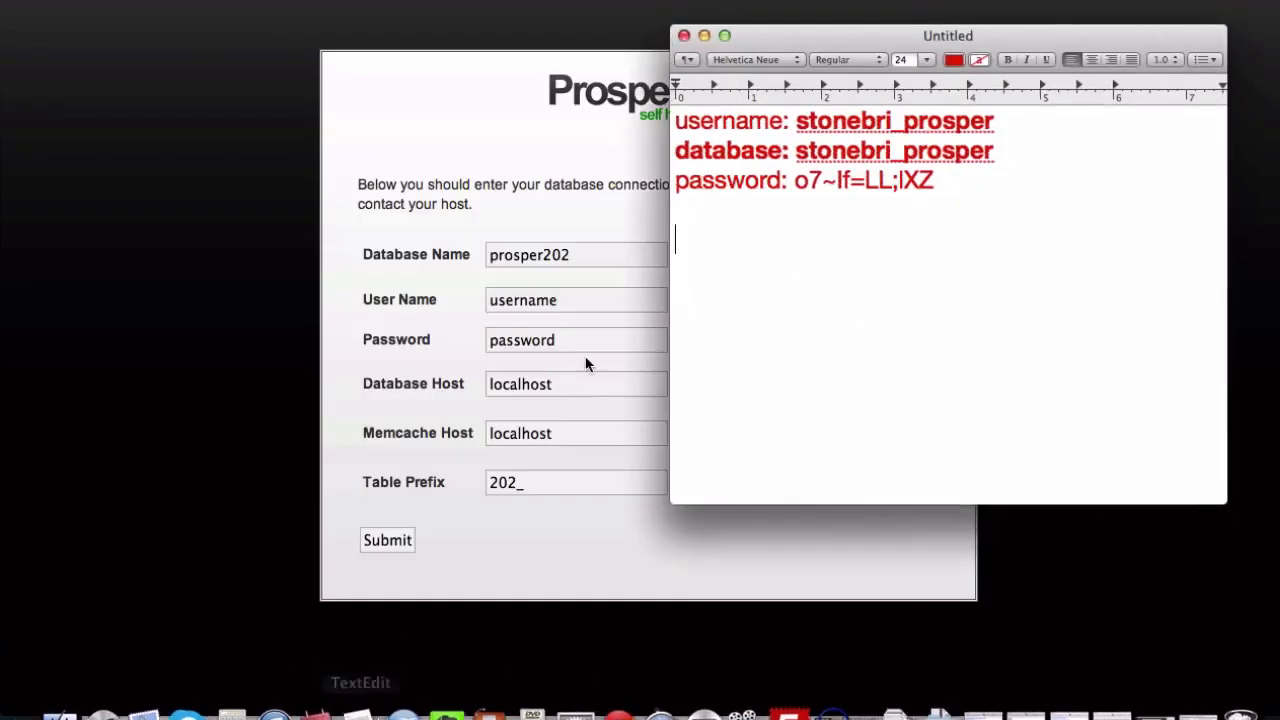
drag(862, 42, 885, 102)
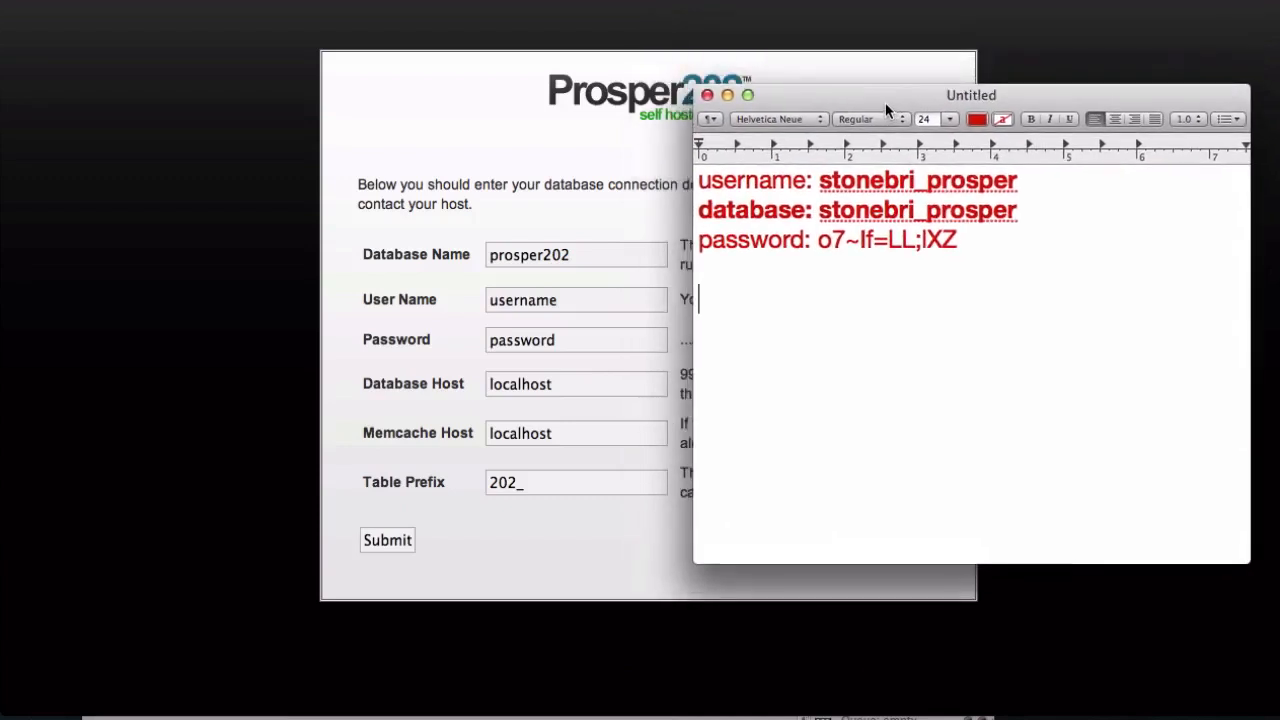
Copy the database name stonebri_prosper from the note and replace the form's default Database Name with it
click(907, 210)
drag(815, 210, 1017, 212)
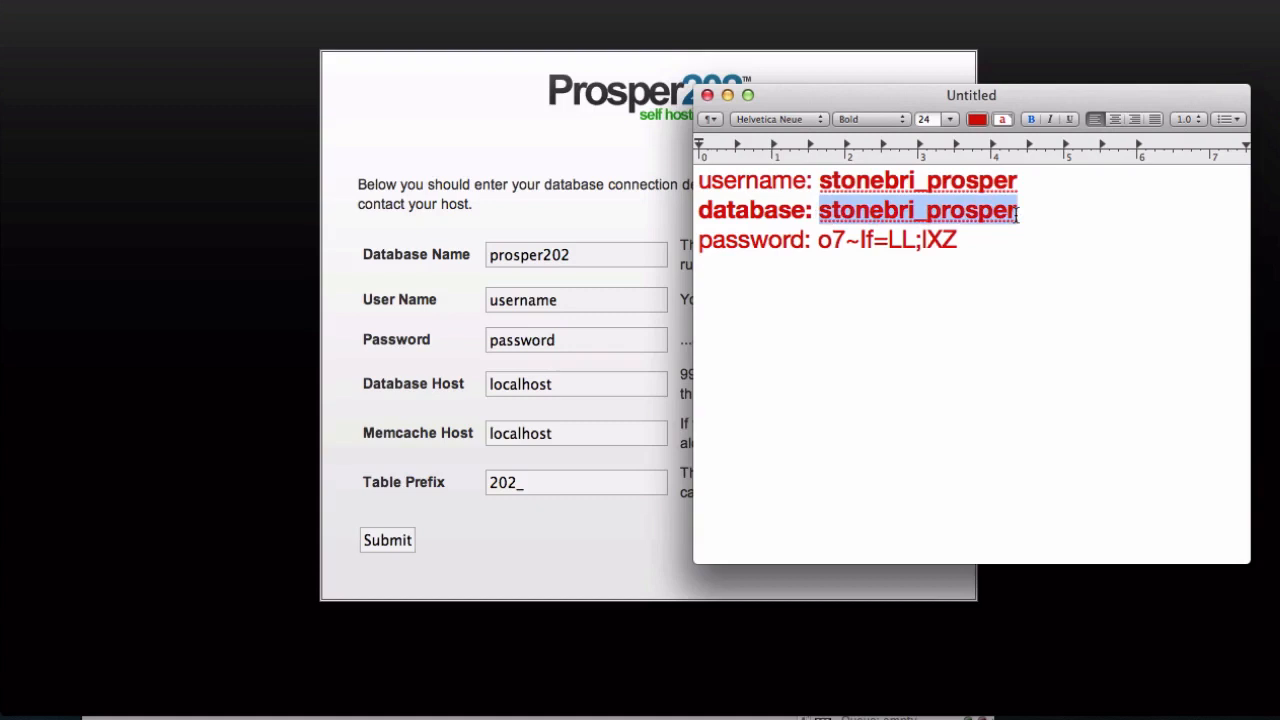
right_click(968, 214)
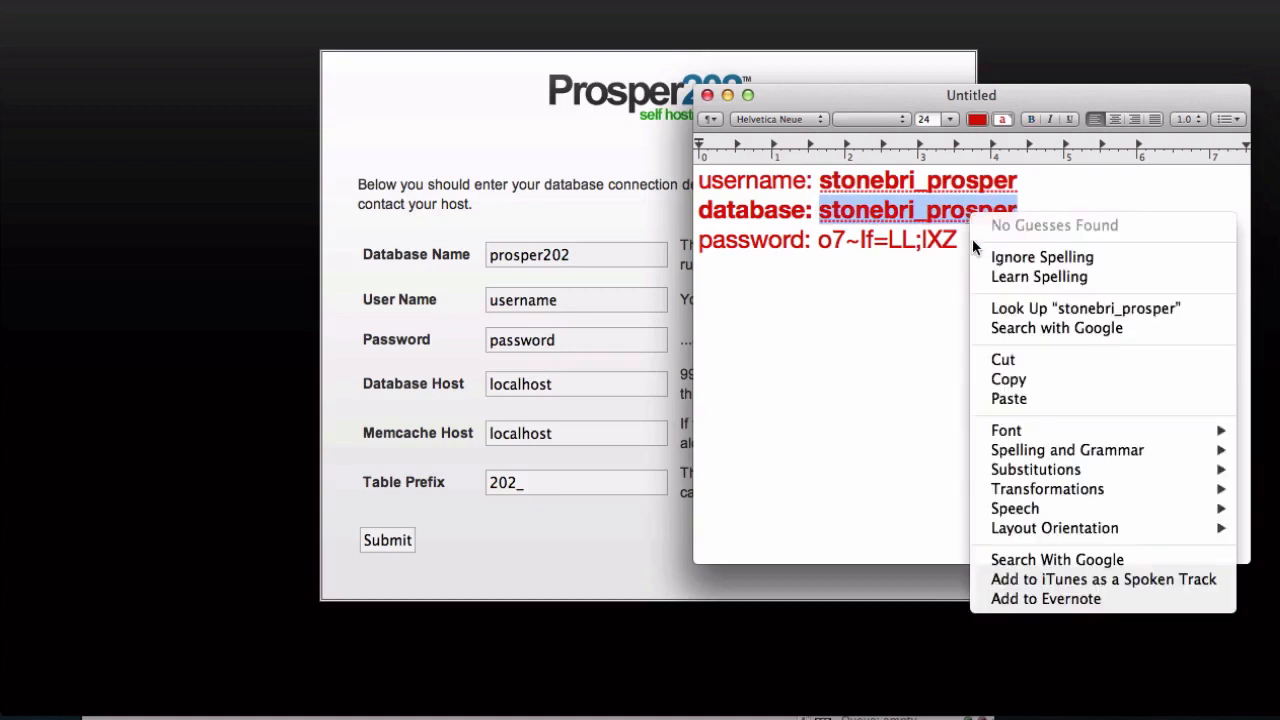
click(1000, 377)
click(453, 270)
click(608, 250)
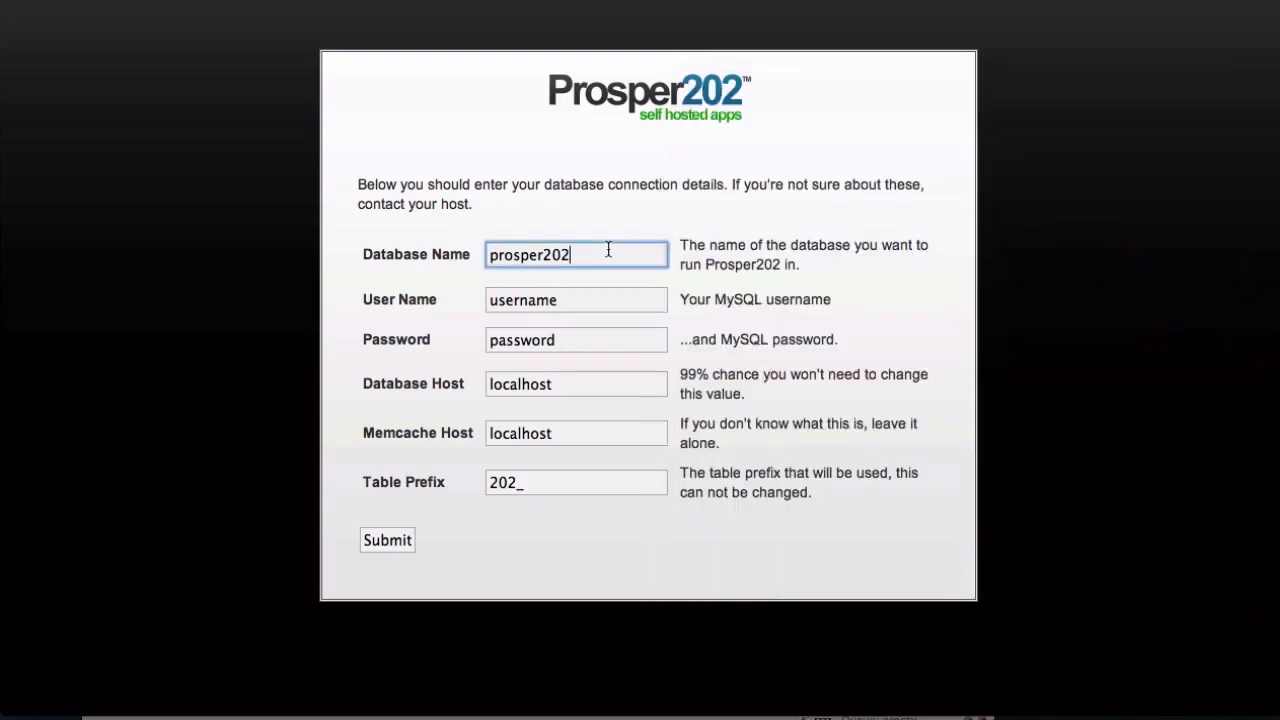
double_click(608, 250)
right_click(608, 250)
click(638, 346)
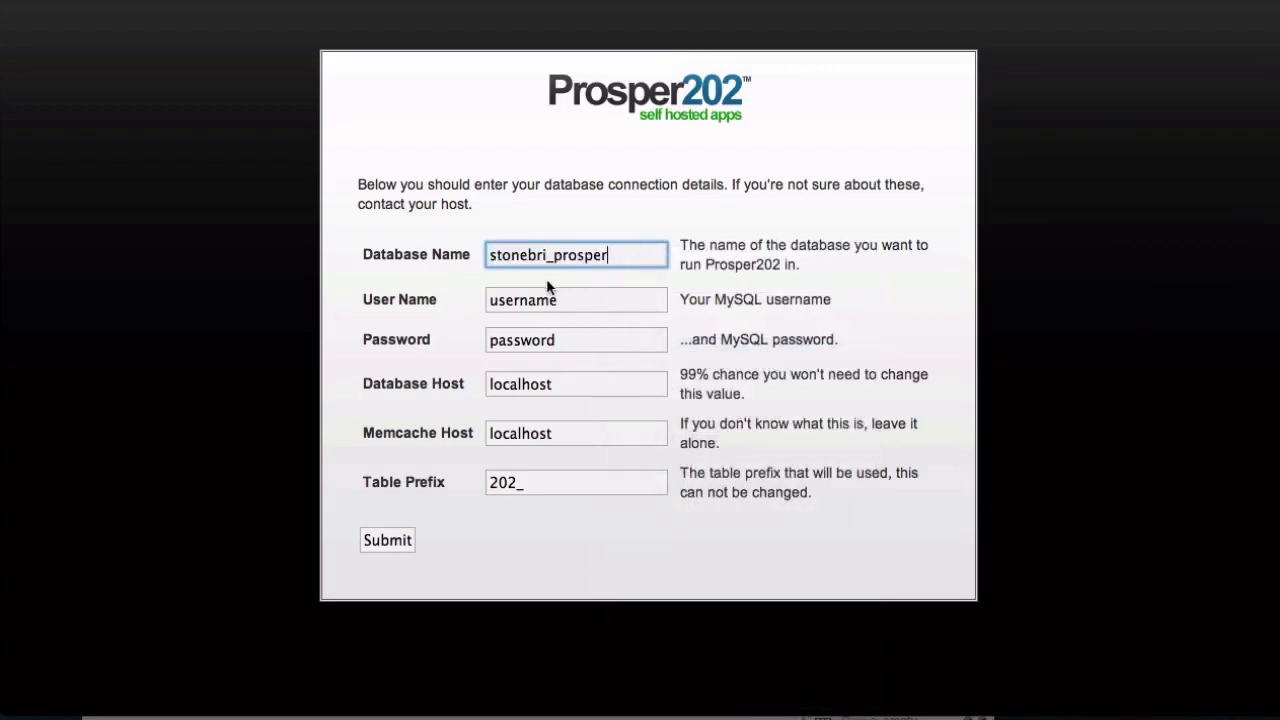
Set the MySQL User Name to stonebri_prosper and compare it with the username in the note
double_click(562, 293)
key(super+v)
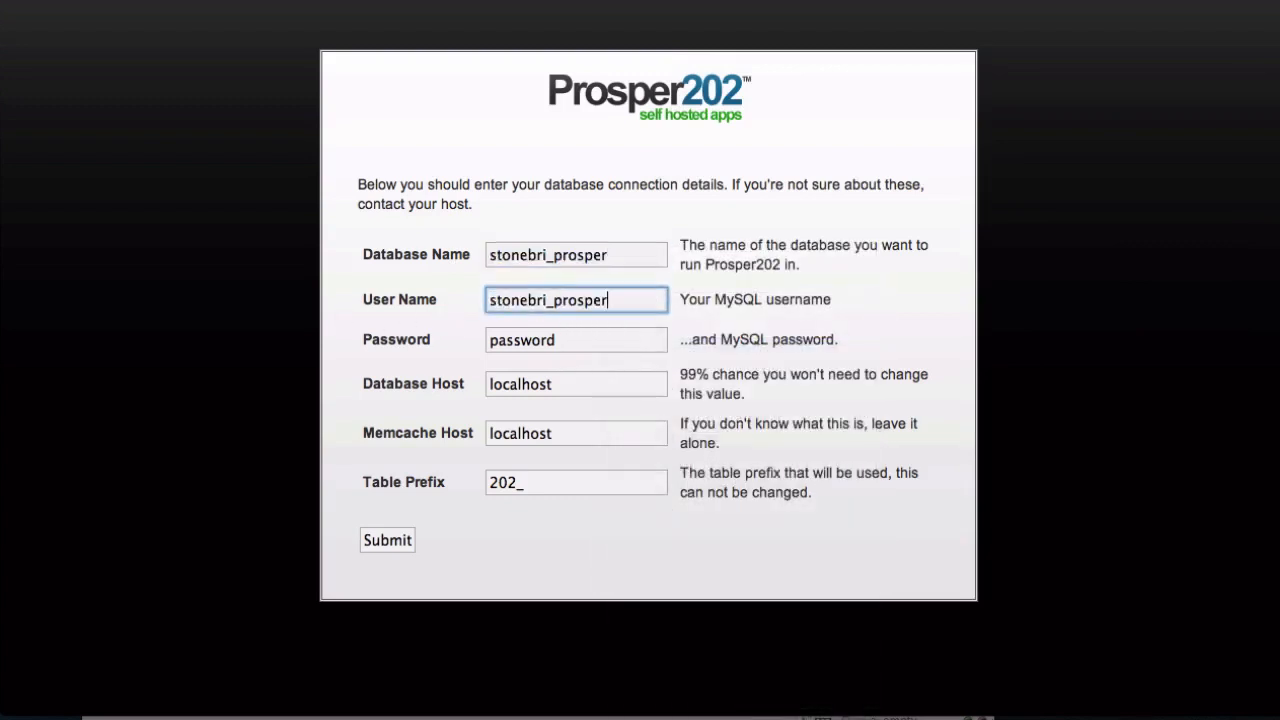
key(super+Tab)
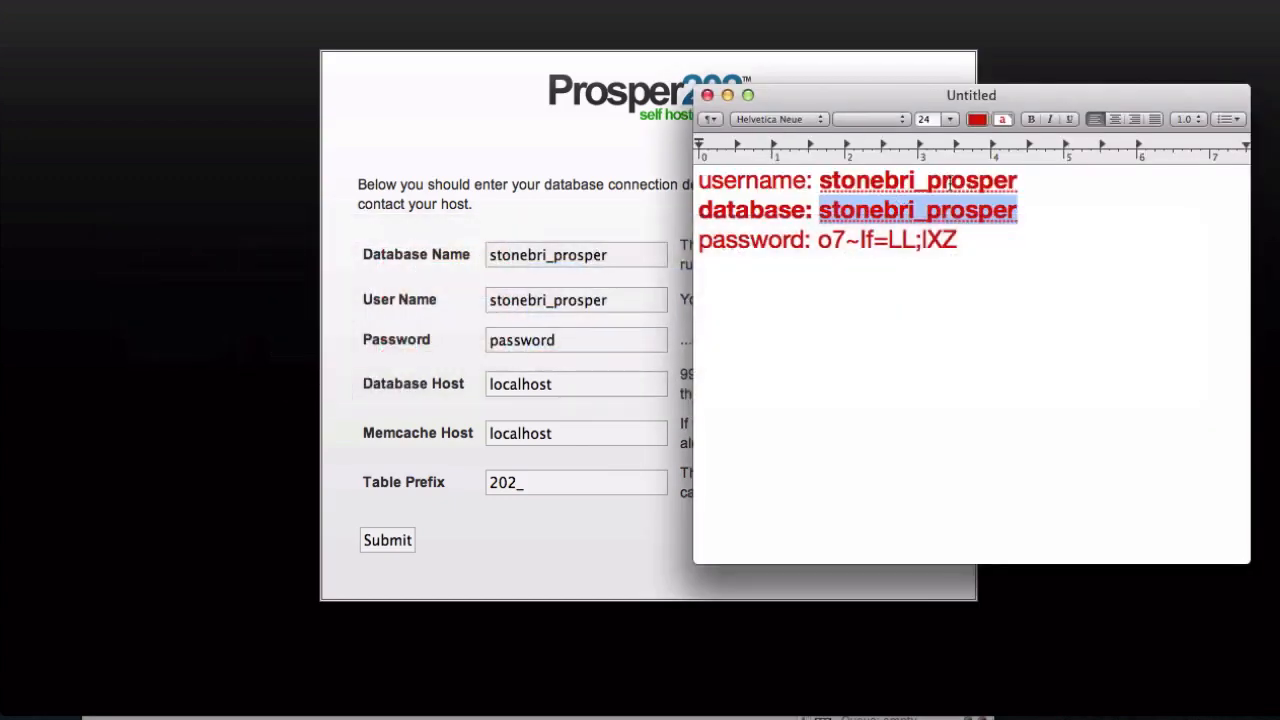
click(600, 292)
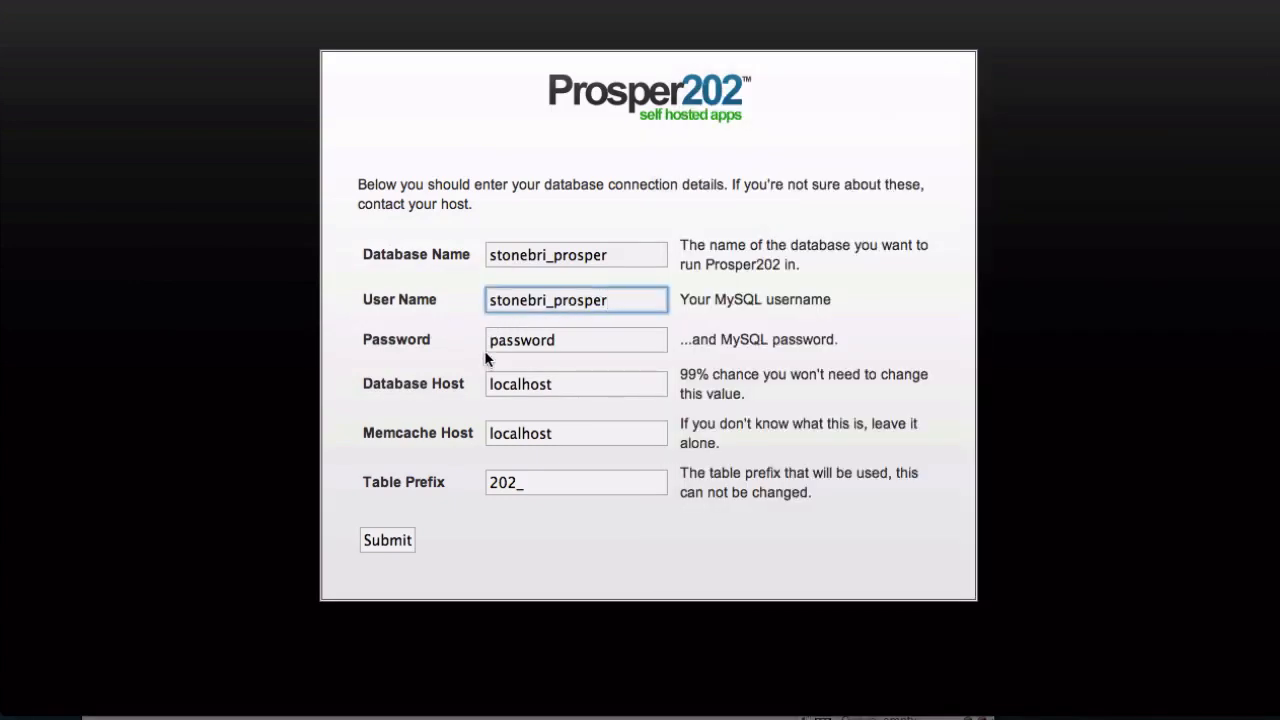
Replace the placeholder Password with the database password copied from the note, then submit the connection details
click(513, 341)
key(super+Tab)
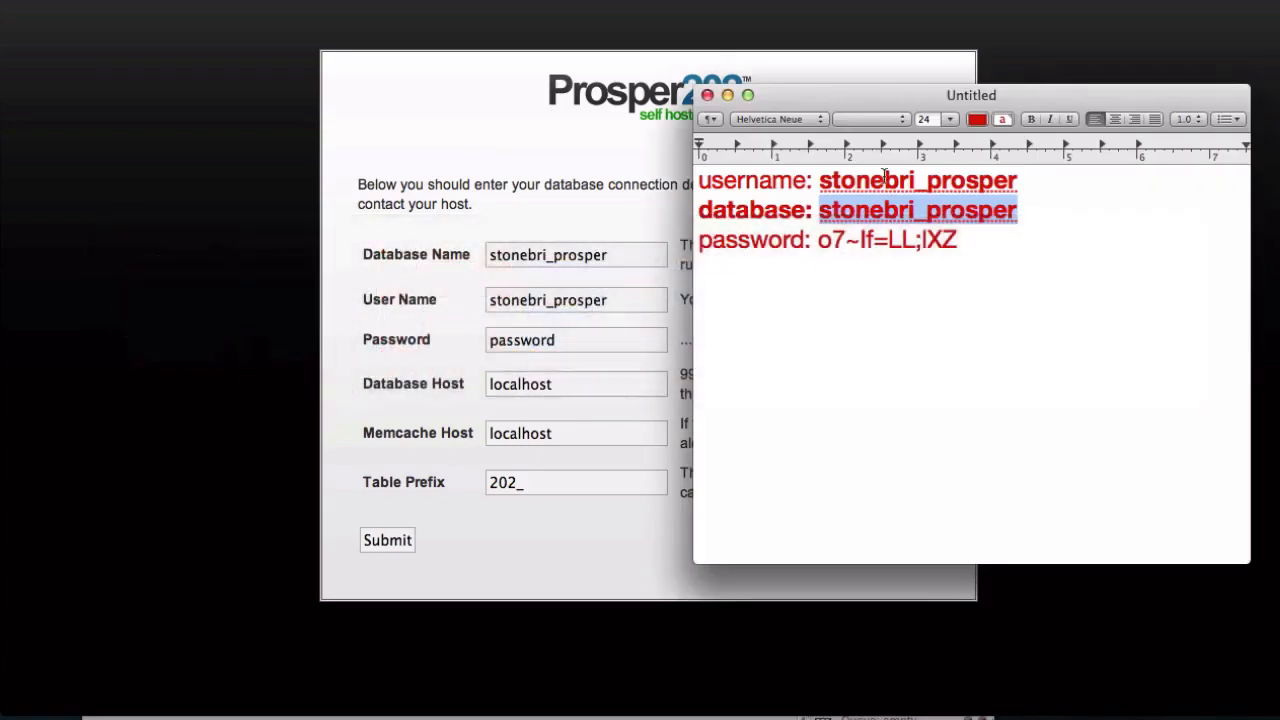
mouse_move(818, 248)
mouse_down()
mouse_move(958, 250)
mouse_move(816, 245)
mouse_up()
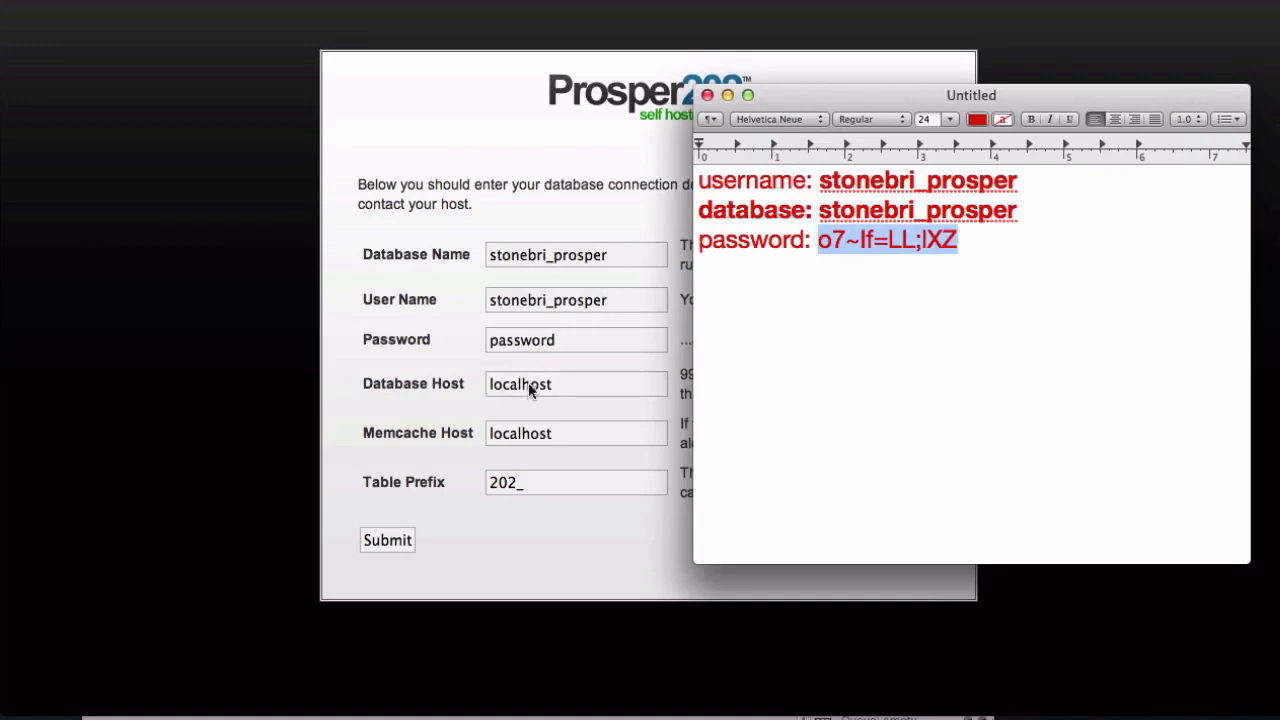
click(540, 343)
double_click(540, 343)
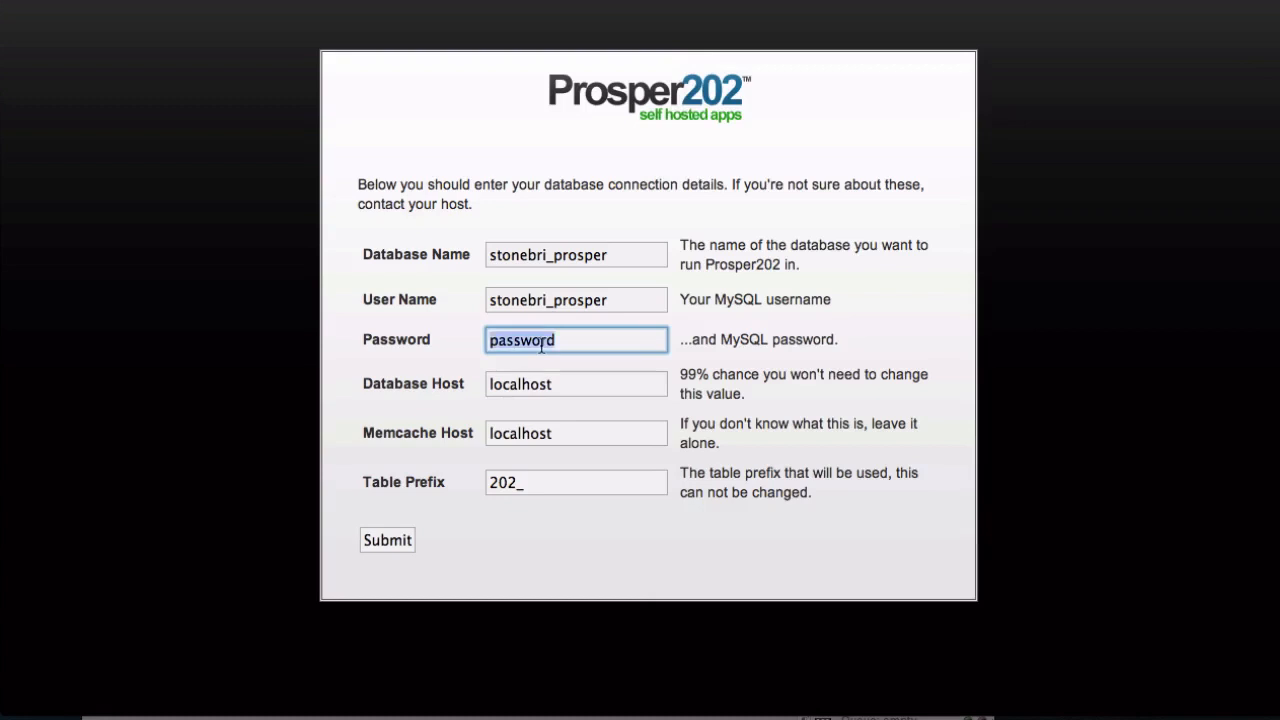
key(BackSpace)
key(super+v)
scroll(405, 403, down, 1)
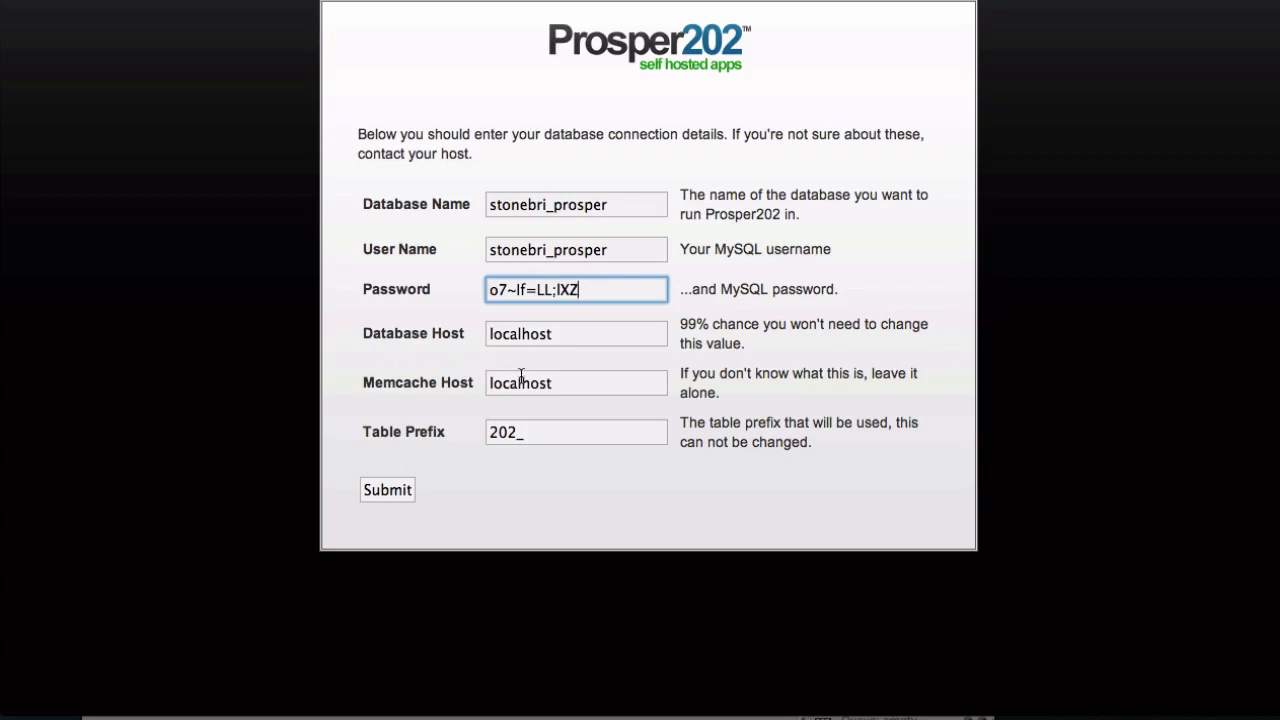
click(378, 490)
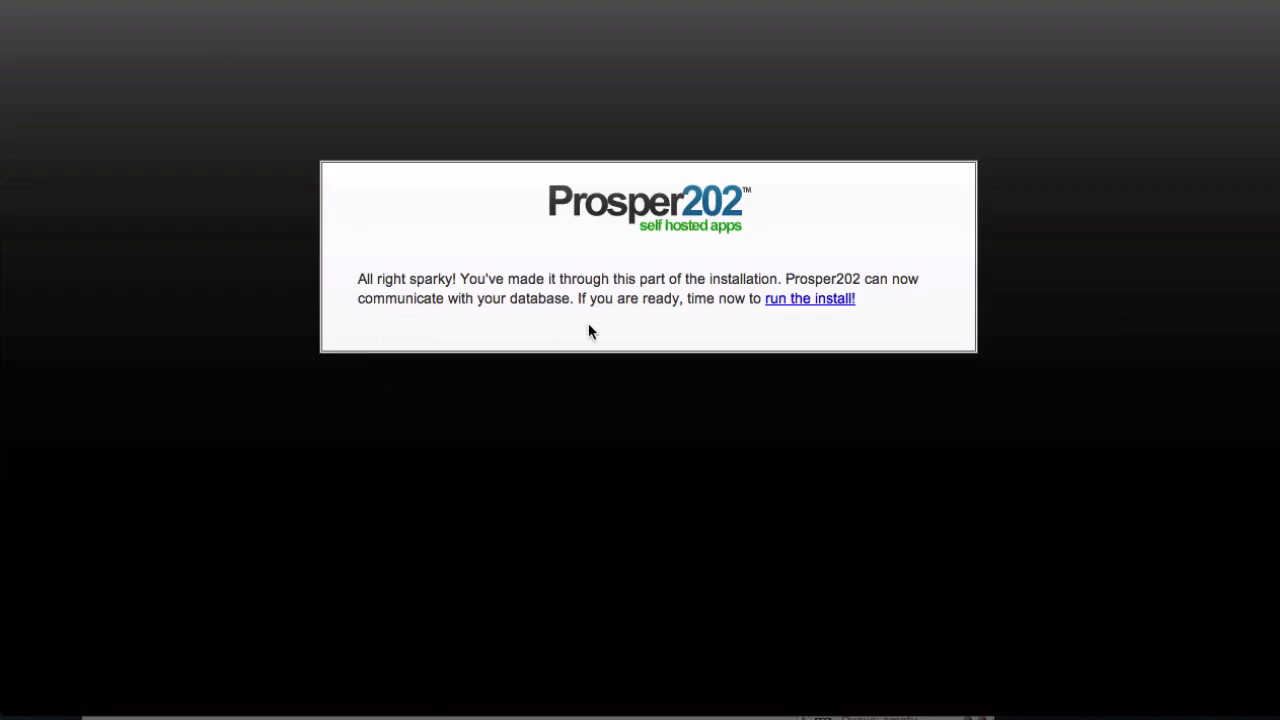
Run the install and enter the account's e-mail address and username in the account creation form
click(795, 299)
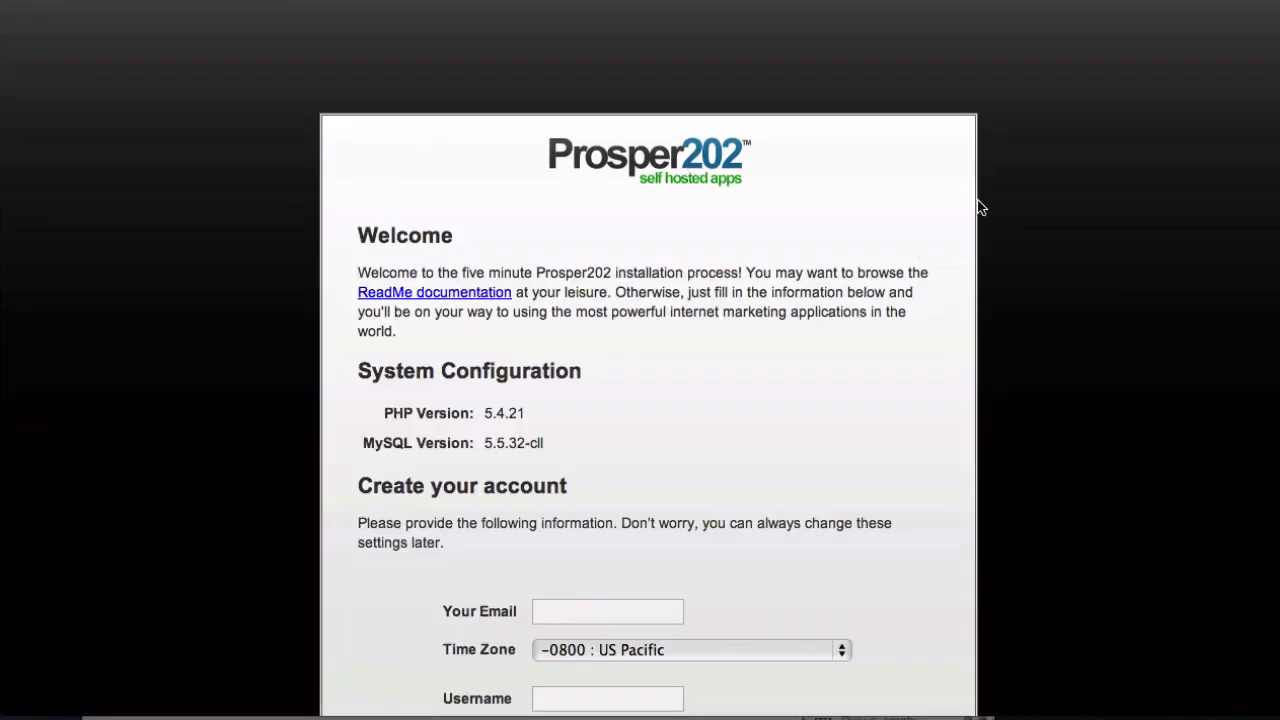
scroll(978, 207, down, 5)
scroll(980, 207, down, 1)
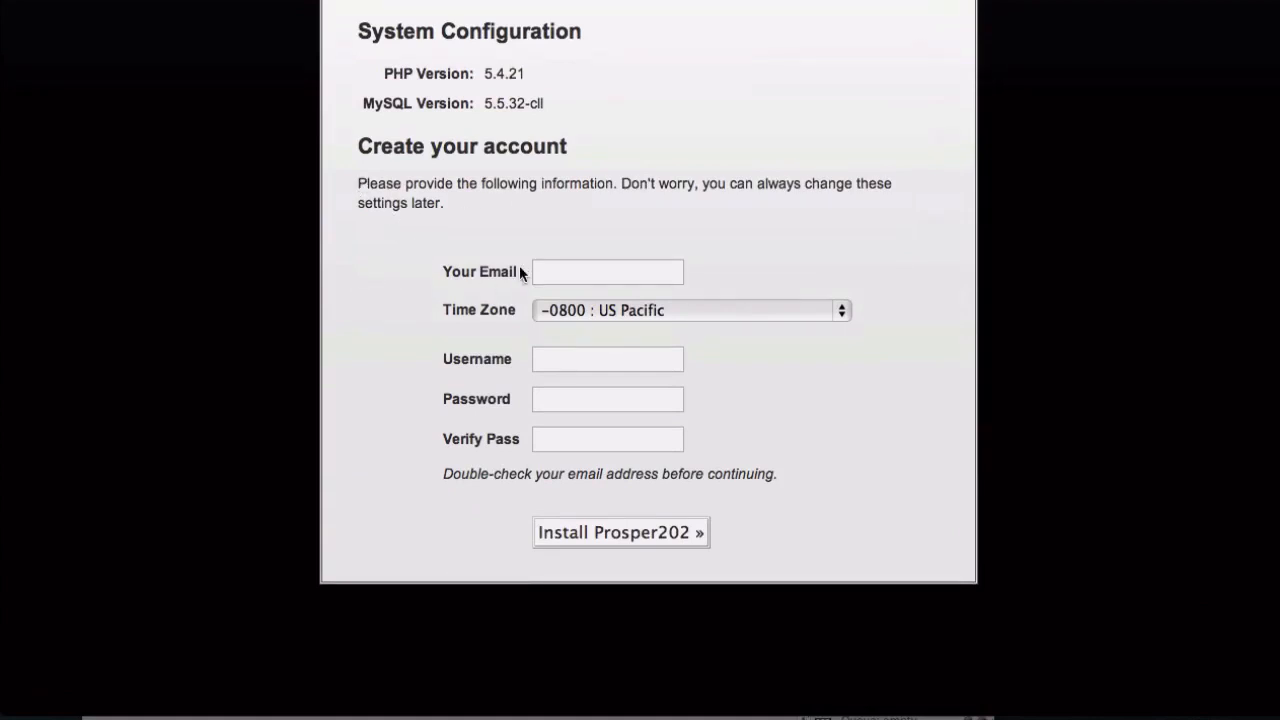
click(575, 271)
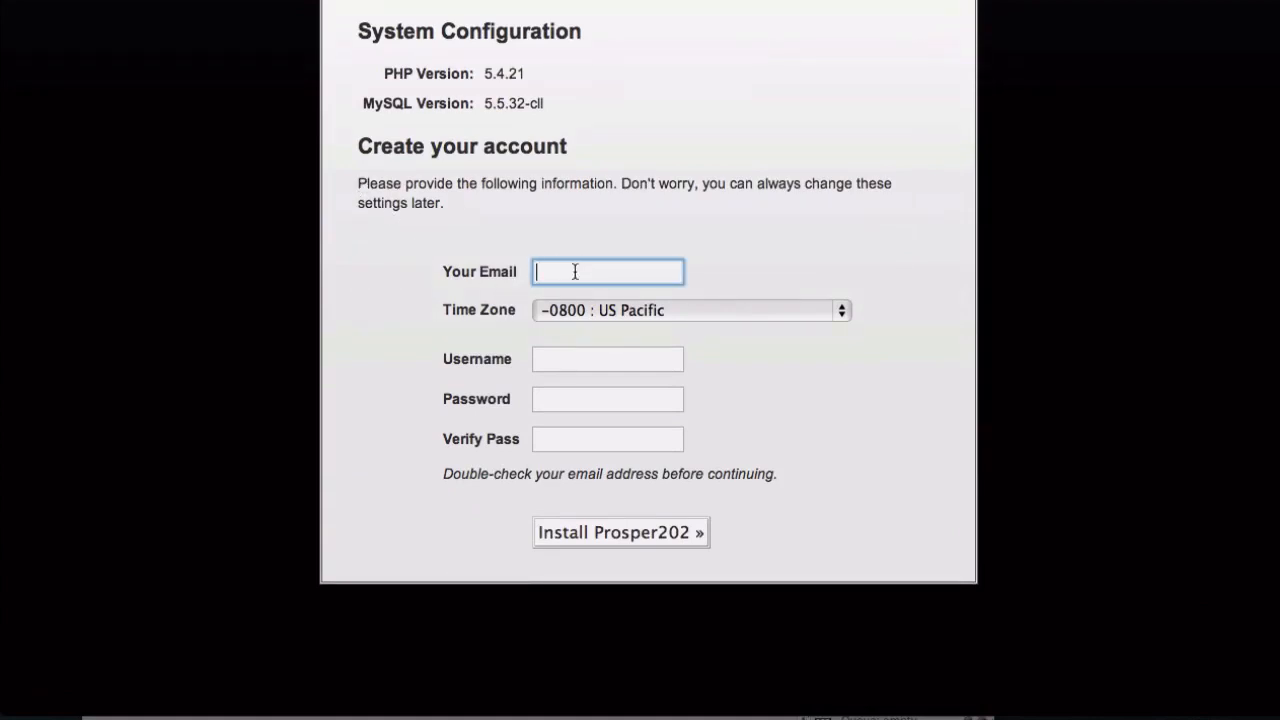
key(super+v)
key(Tab)
text(johndoe1)
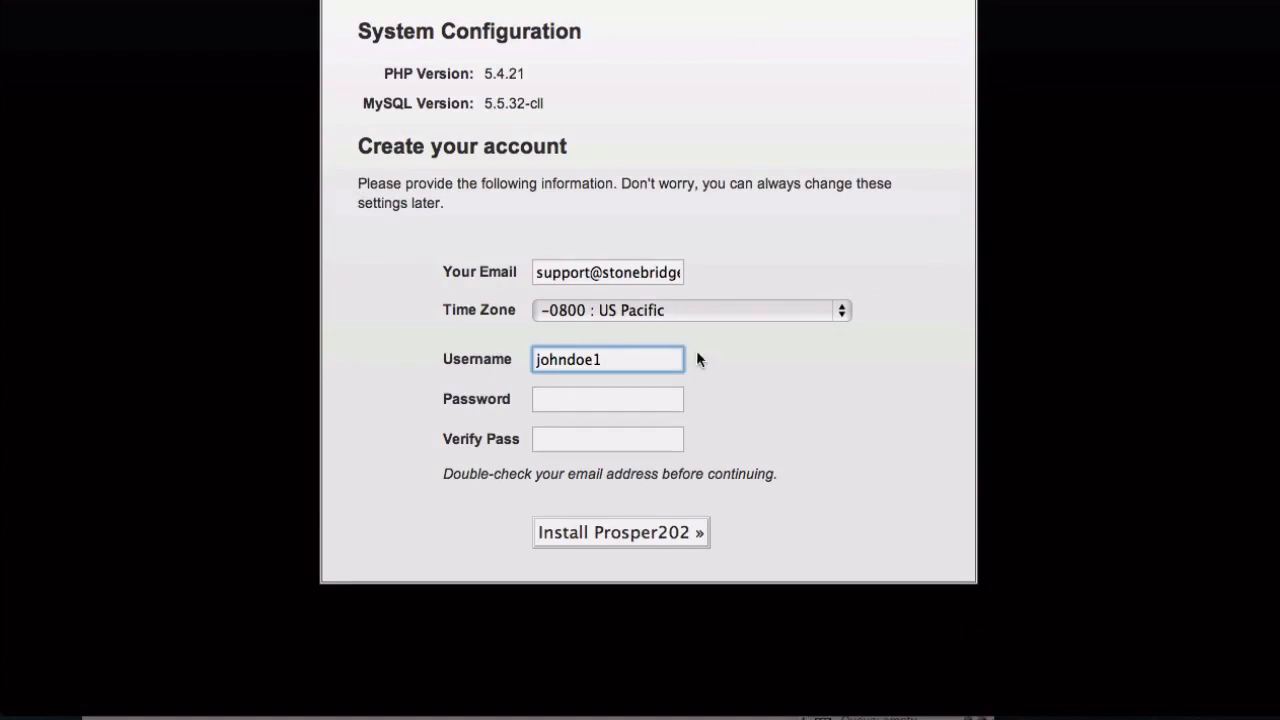
Enter the account password in the Password field and repeat it in the Verify Pass field
click(600, 400)
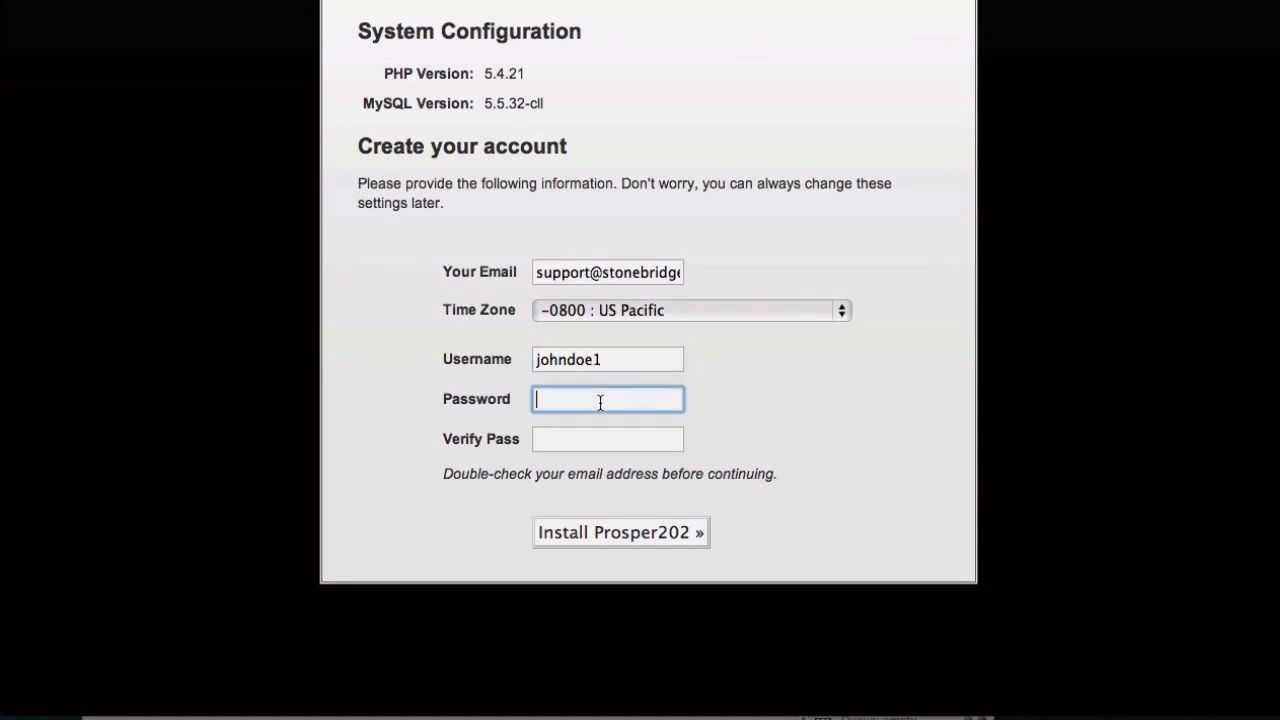
text(•••••••••••)
click(606, 446)
text(•••••••••••)
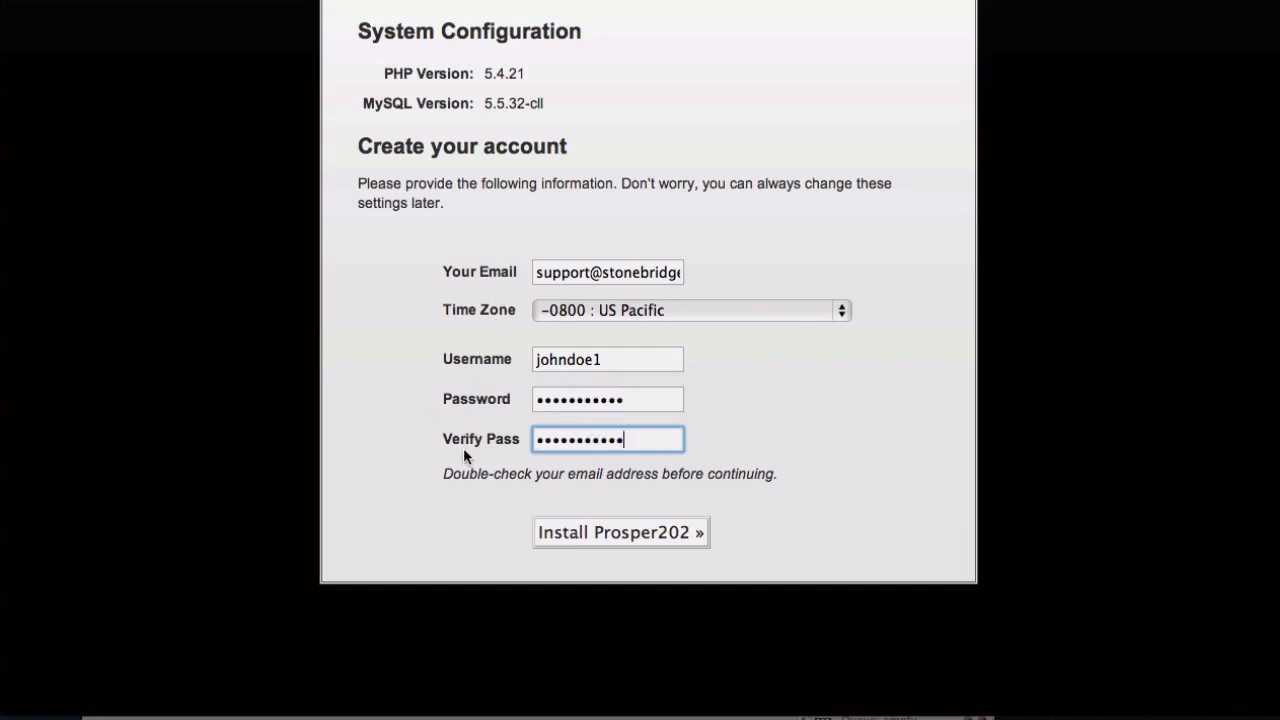
Check the Prosper login details recorded in the TextEdit note, then return to the account form and install Prosper202
key(super+Tab)
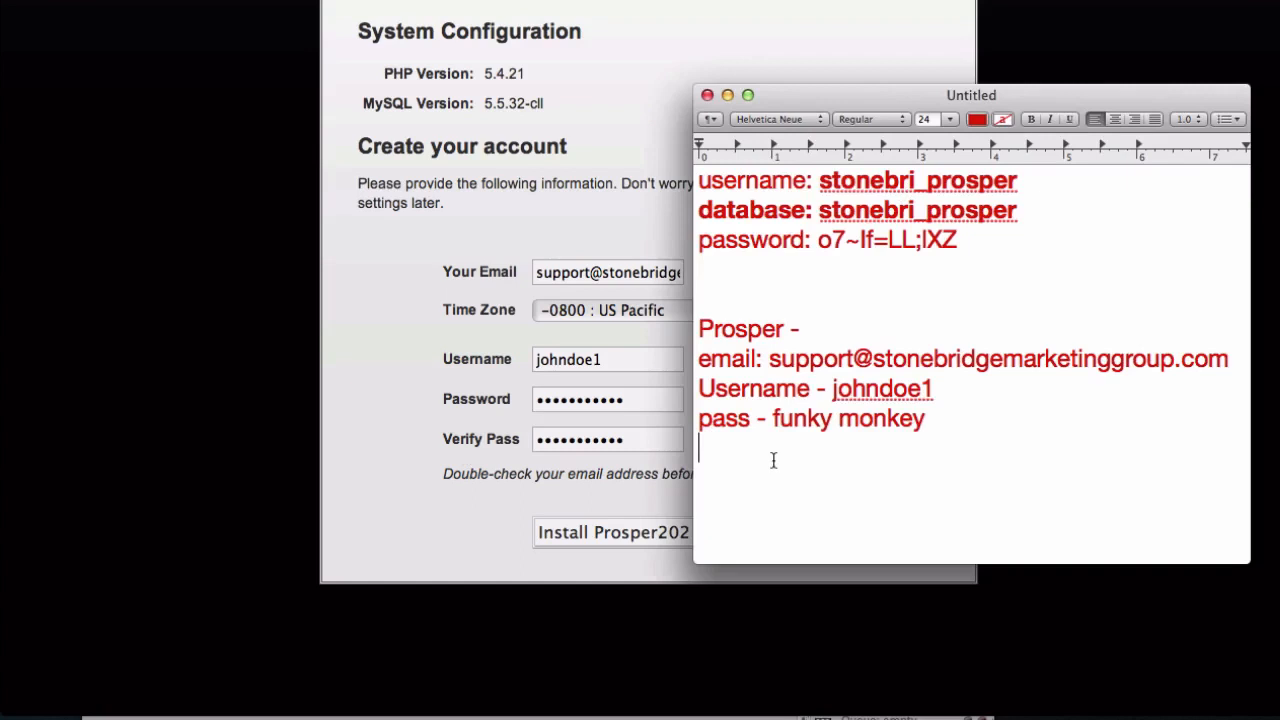
click(417, 371)
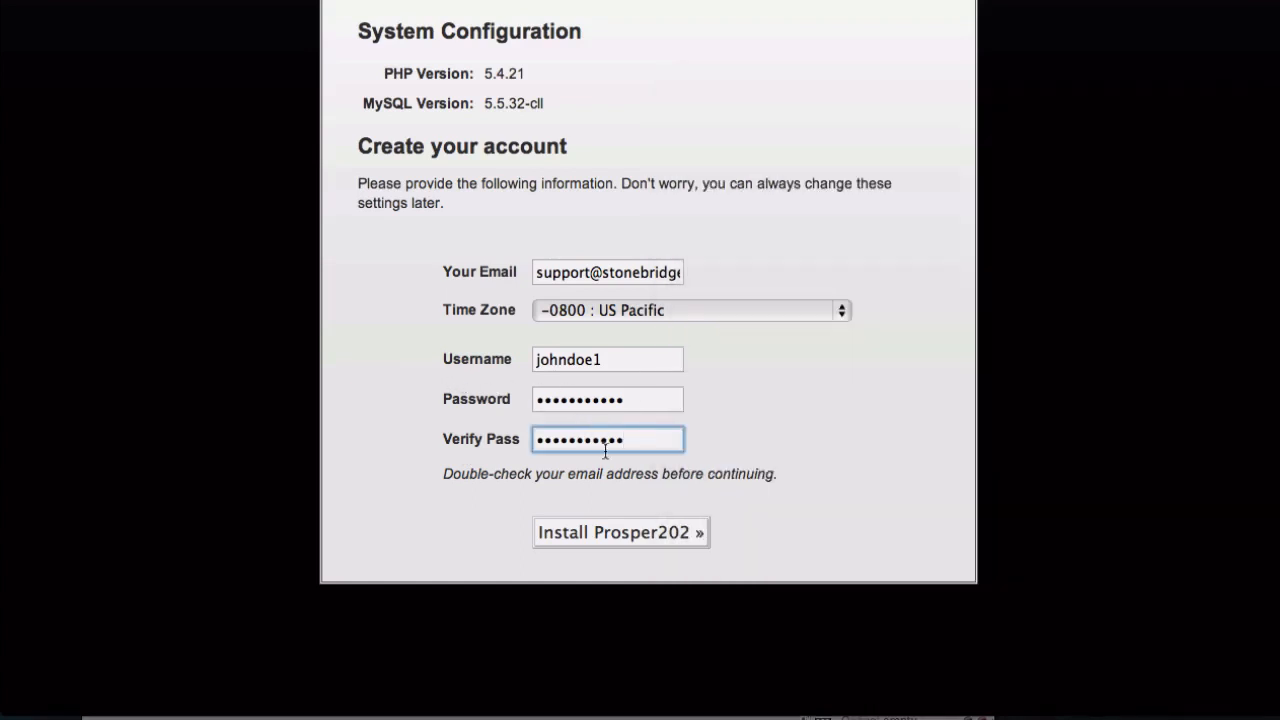
scroll(616, 483, down, 2)
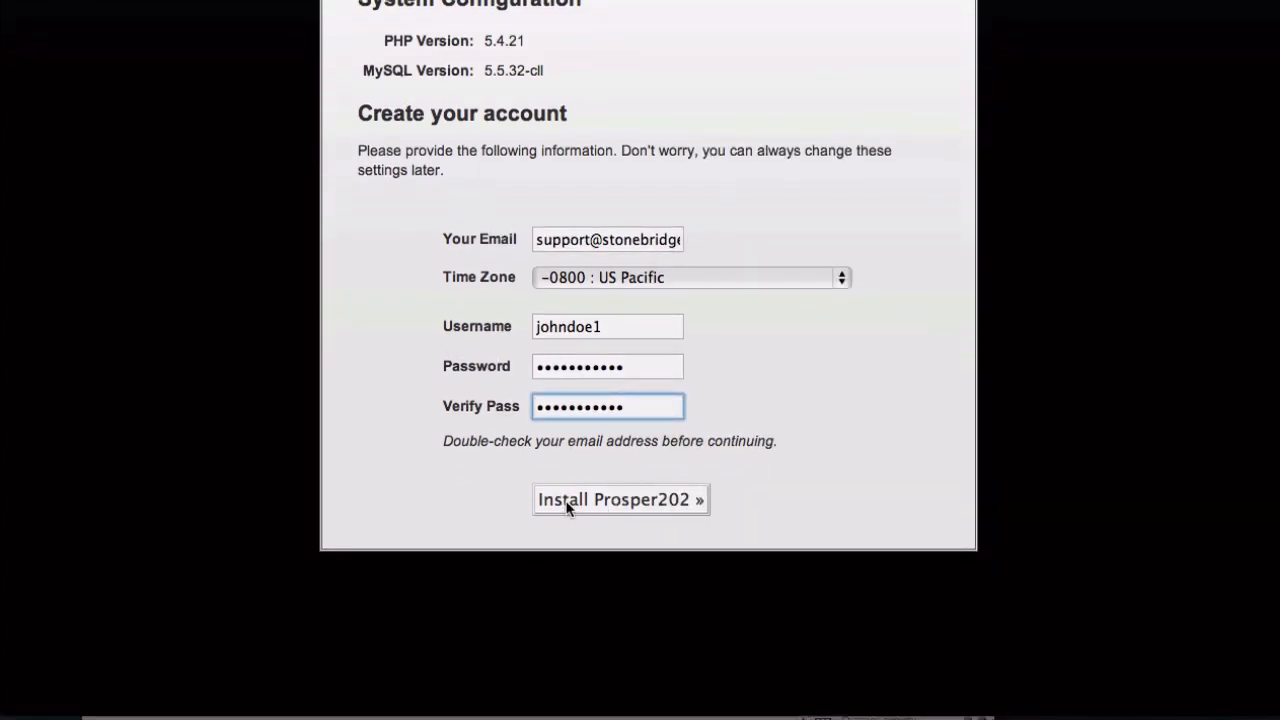
click(567, 505)
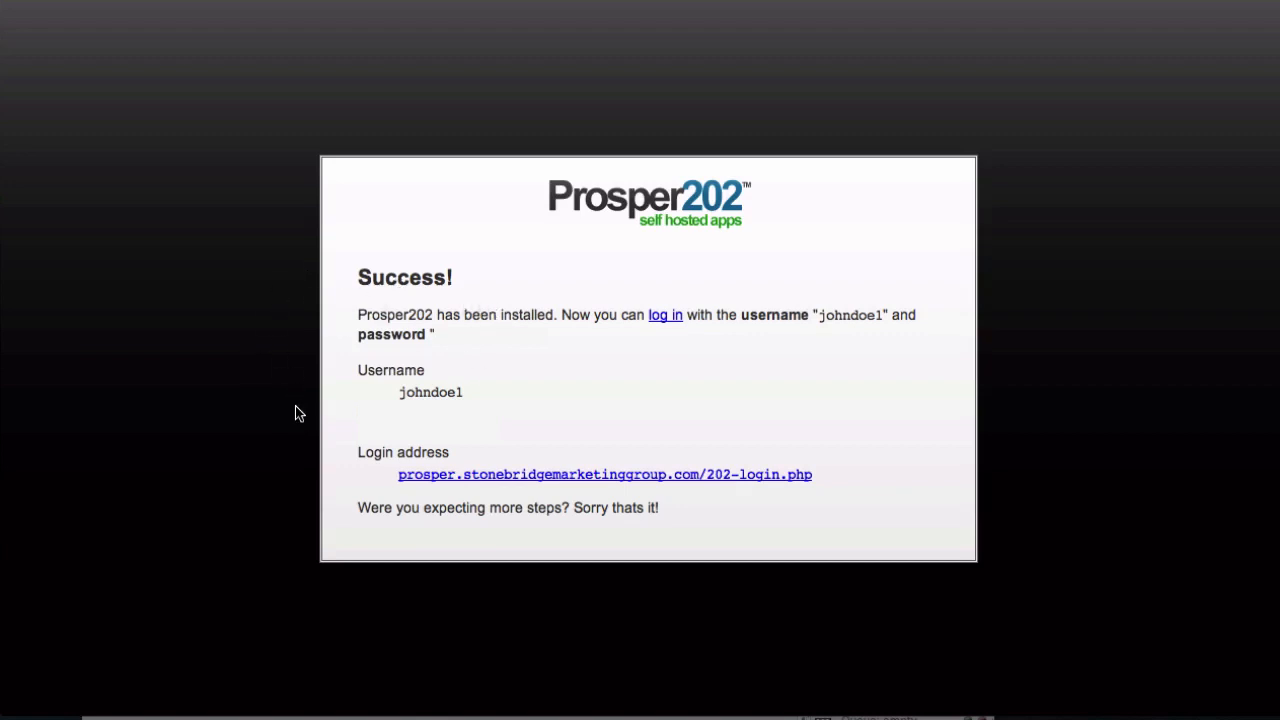
Open the 202-login.php login address, sign in with the account's username and password, and open the Tracking202 application
click(527, 474)
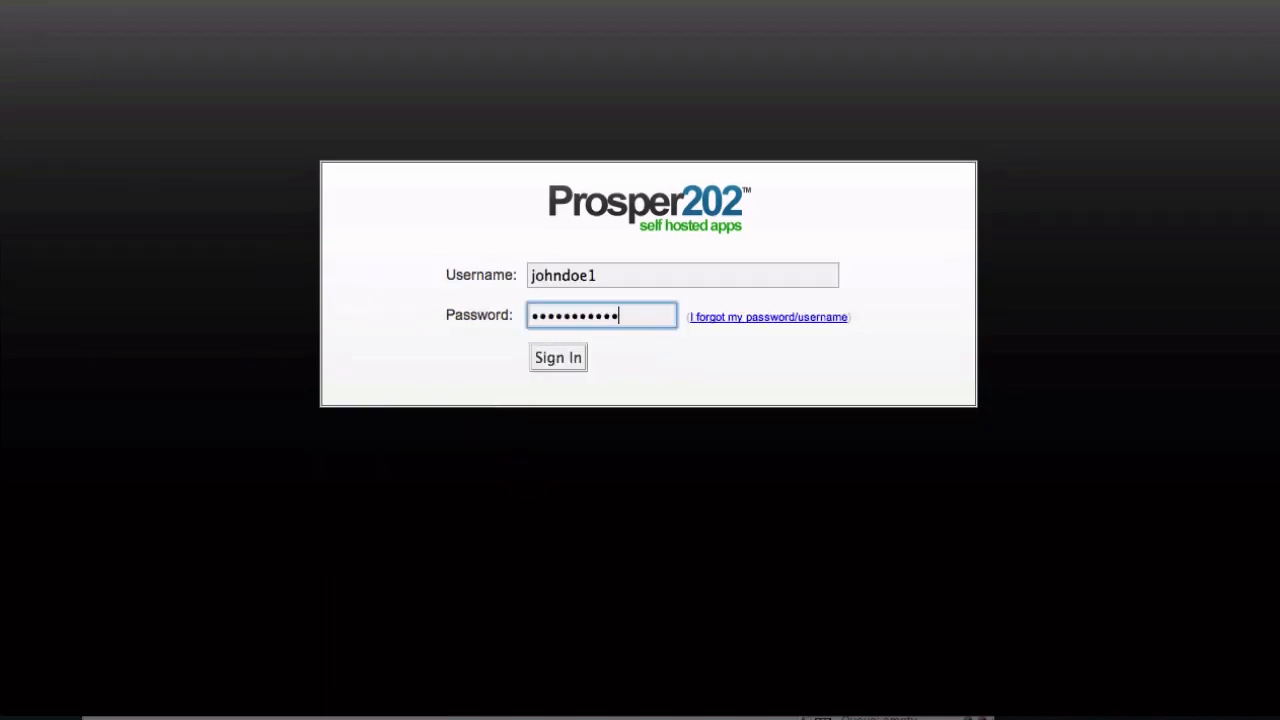
click(561, 366)
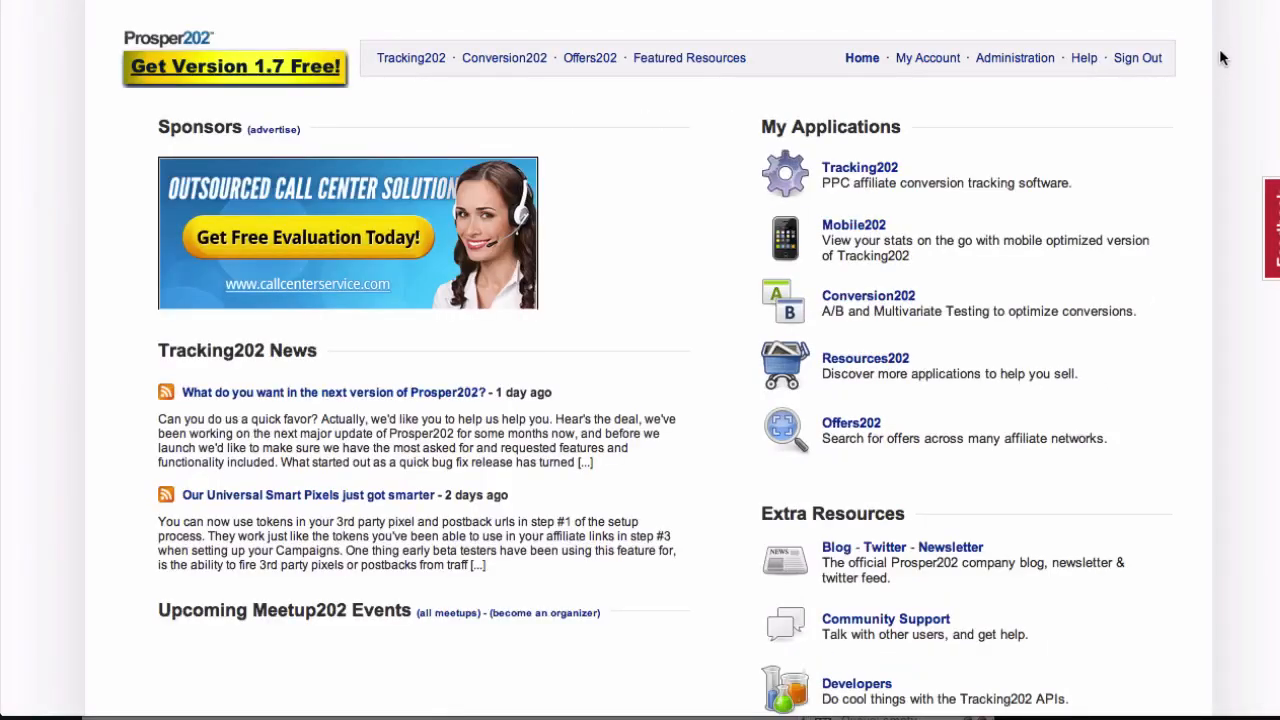
click(413, 59)
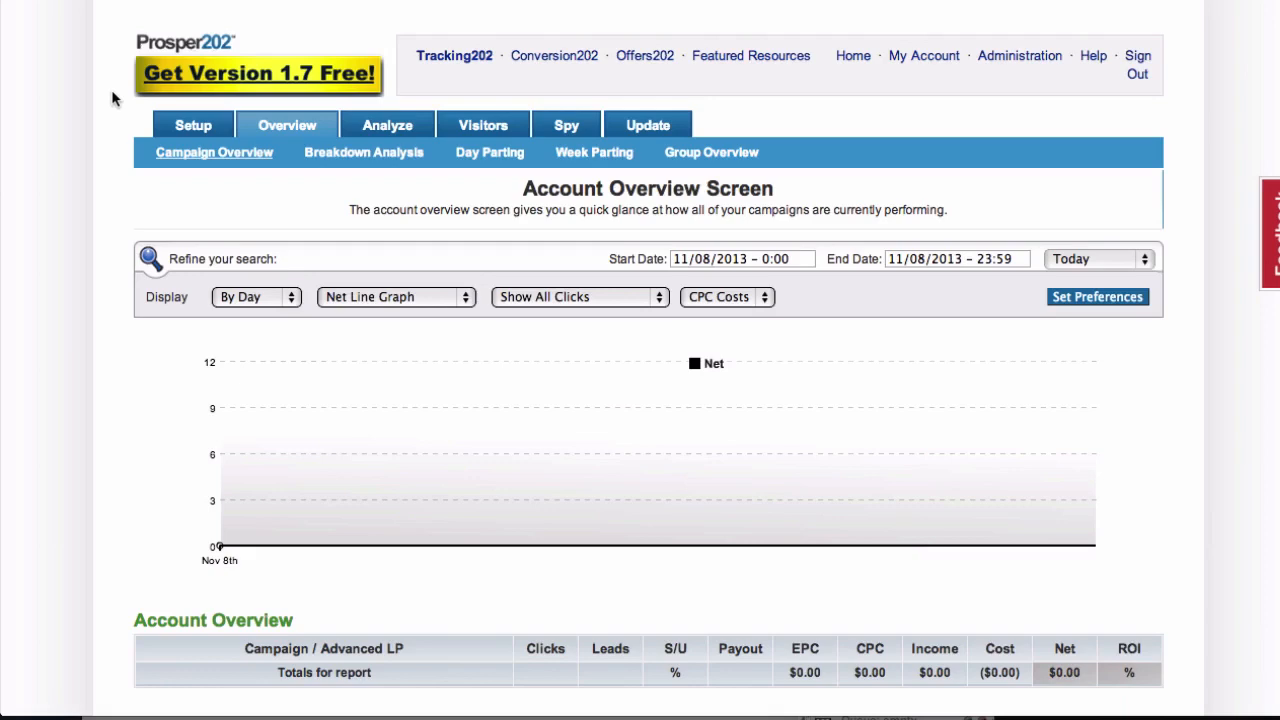
Open Tracking202's Setup section and look over the Traffic Source Account Setup page
click(203, 130)
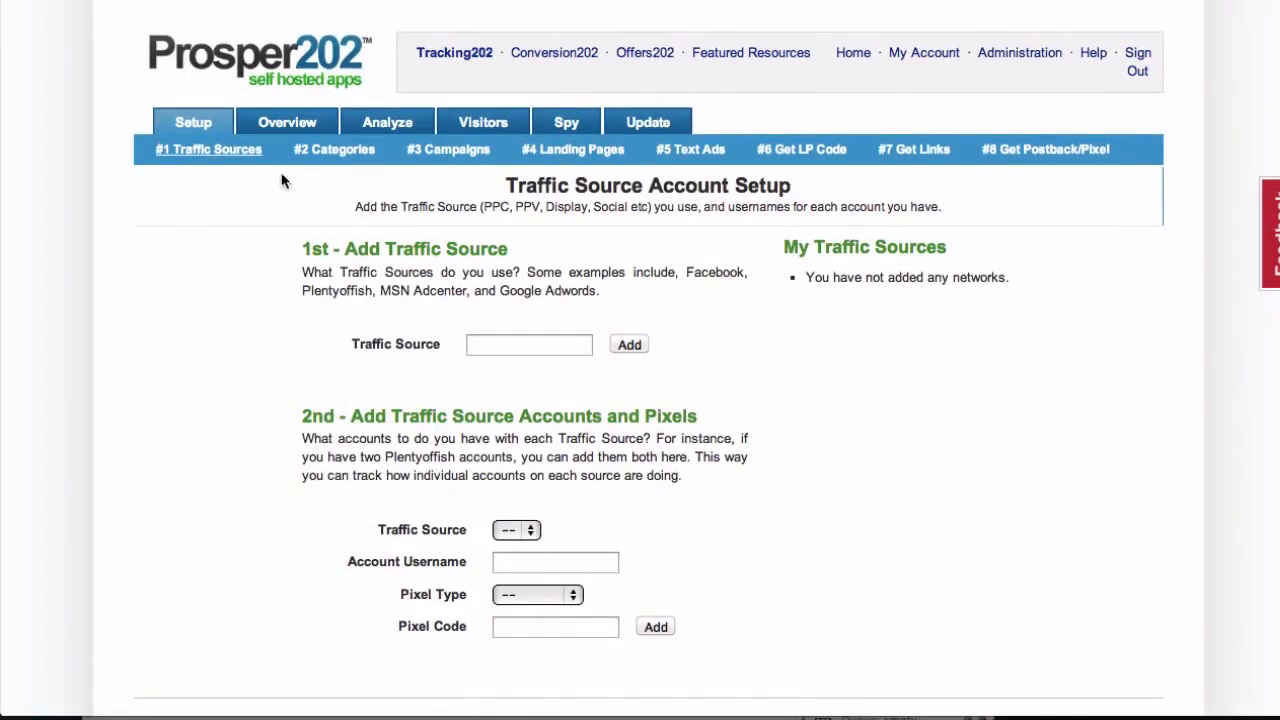
scroll(438, 285, down, 3)
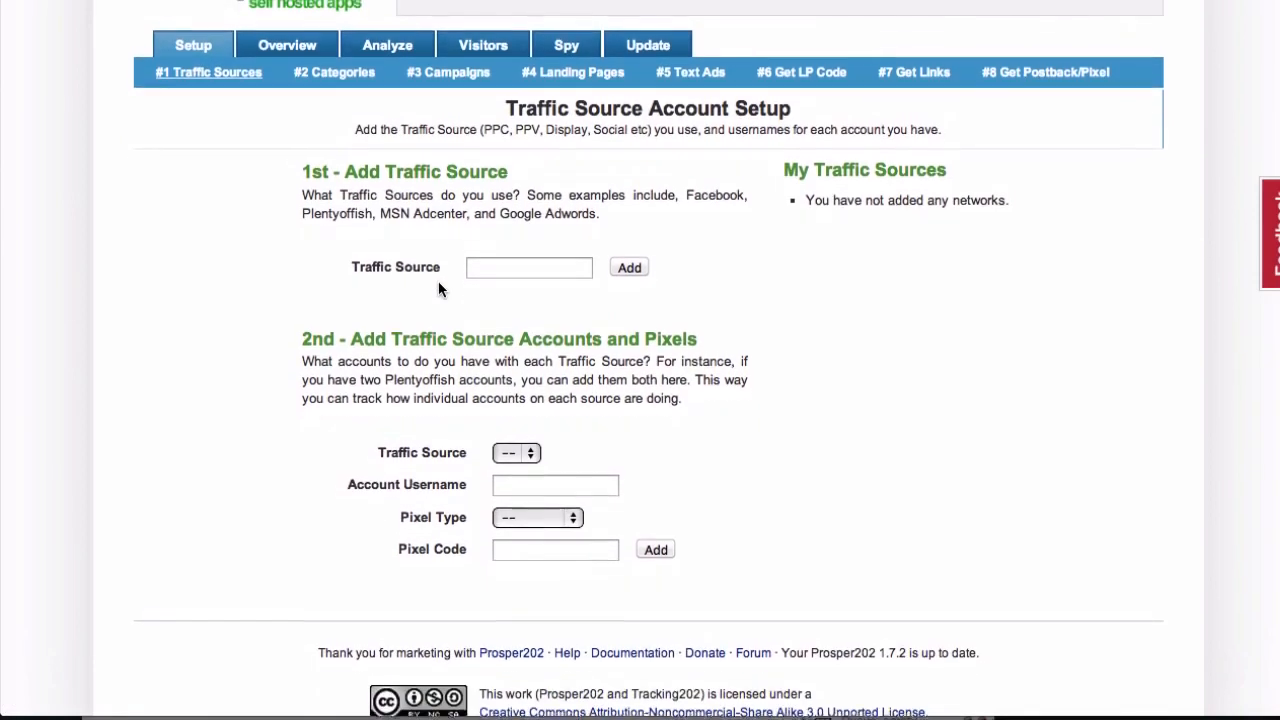
scroll(438, 289, up, 1)
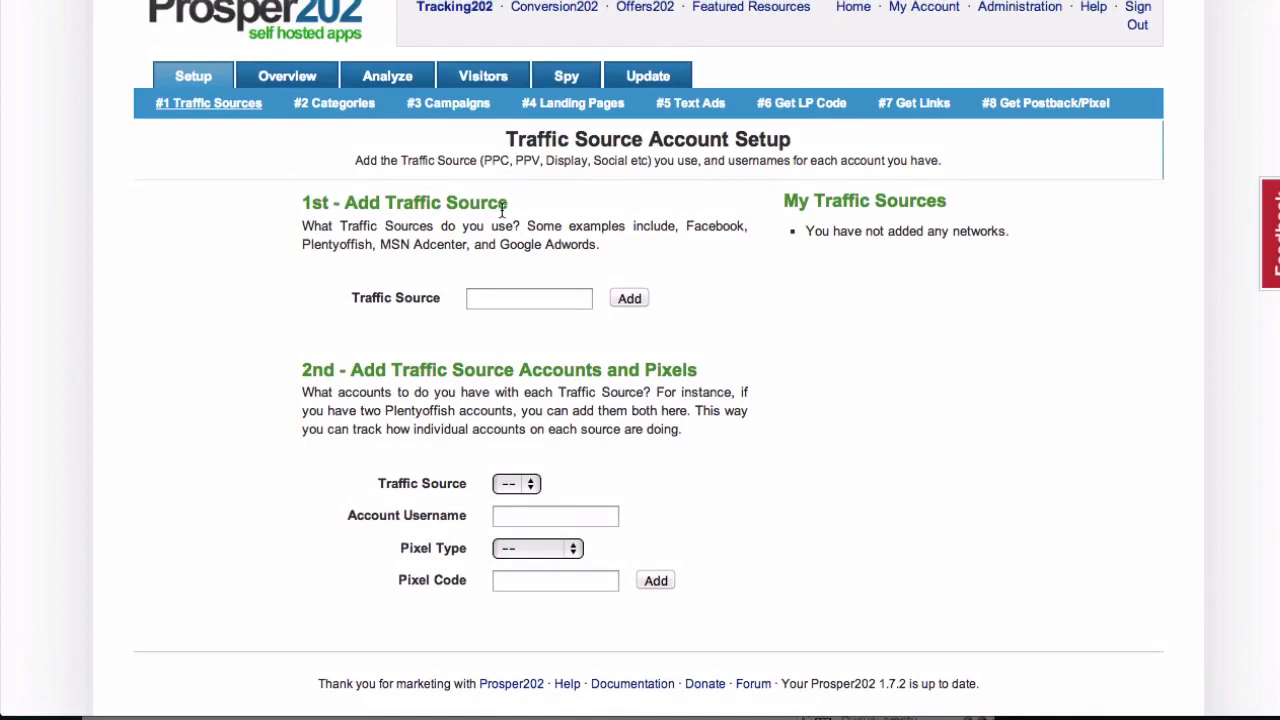
scroll(503, 208, up, 2)
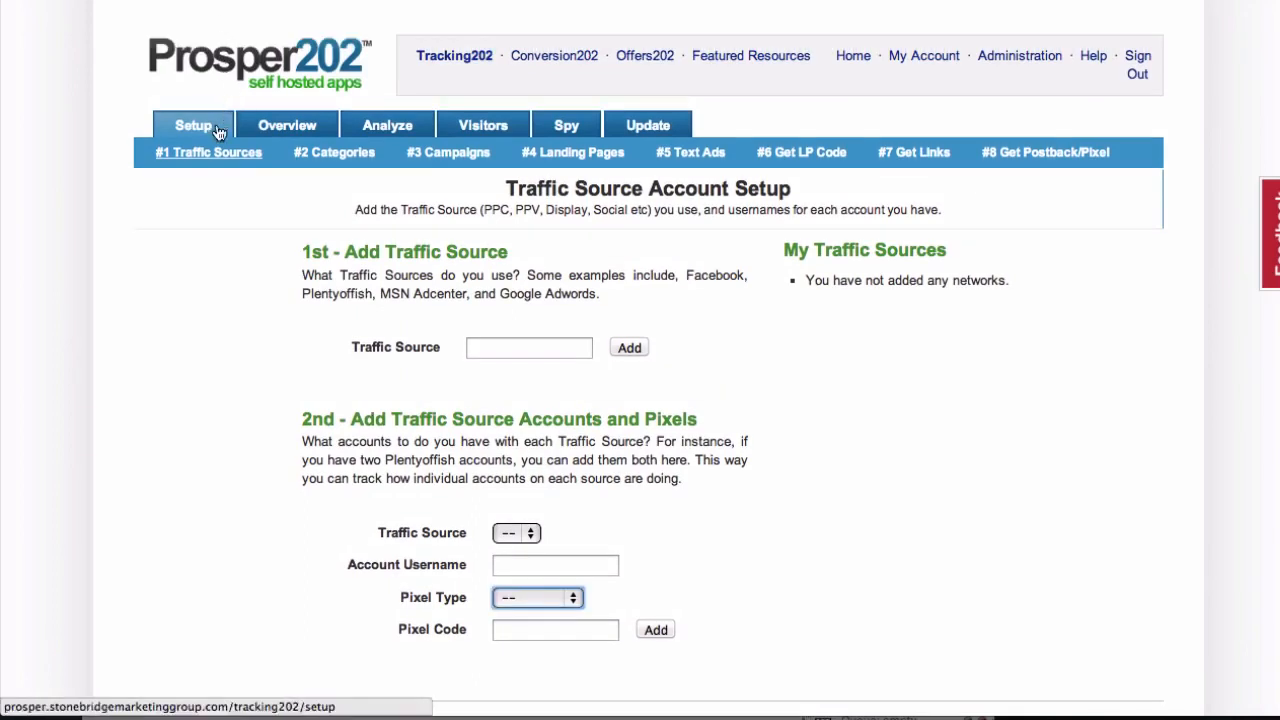
Switch to LeadImpact, open the conversion script page from its Campaigns section, and select the conversion tracking script code
scroll(238, 288, down, 4)
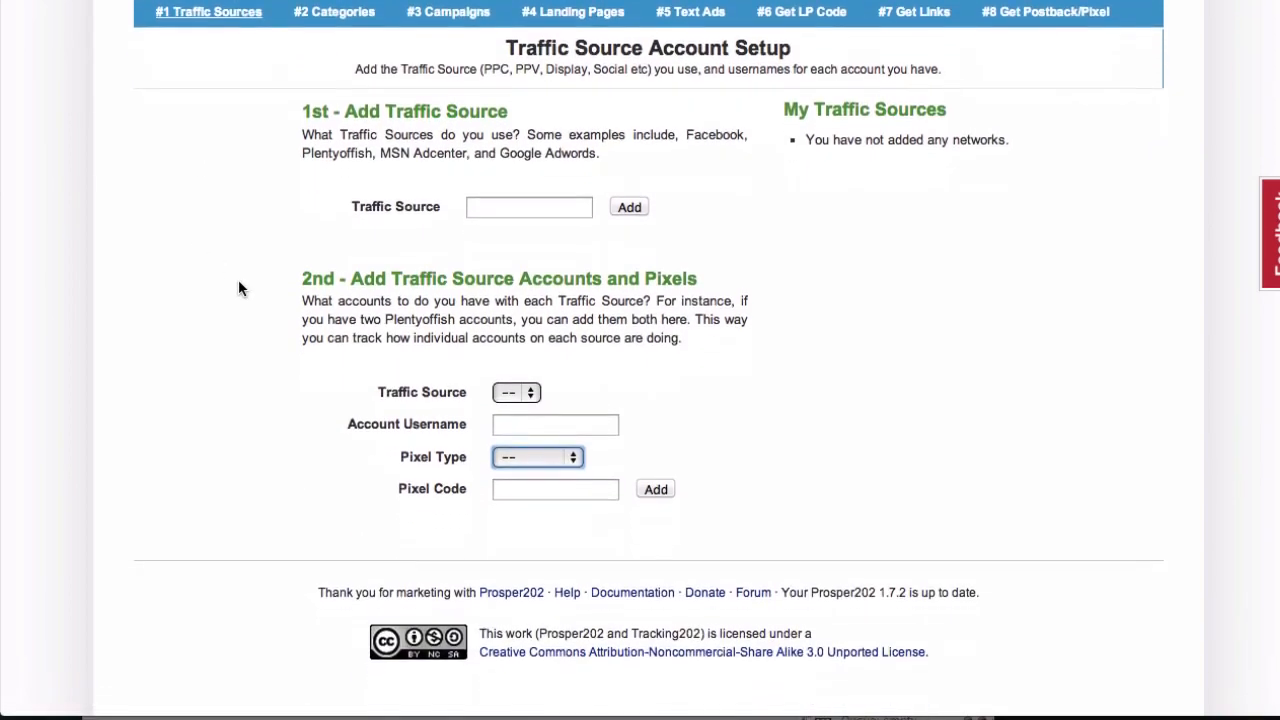
scroll(238, 288, up, 1)
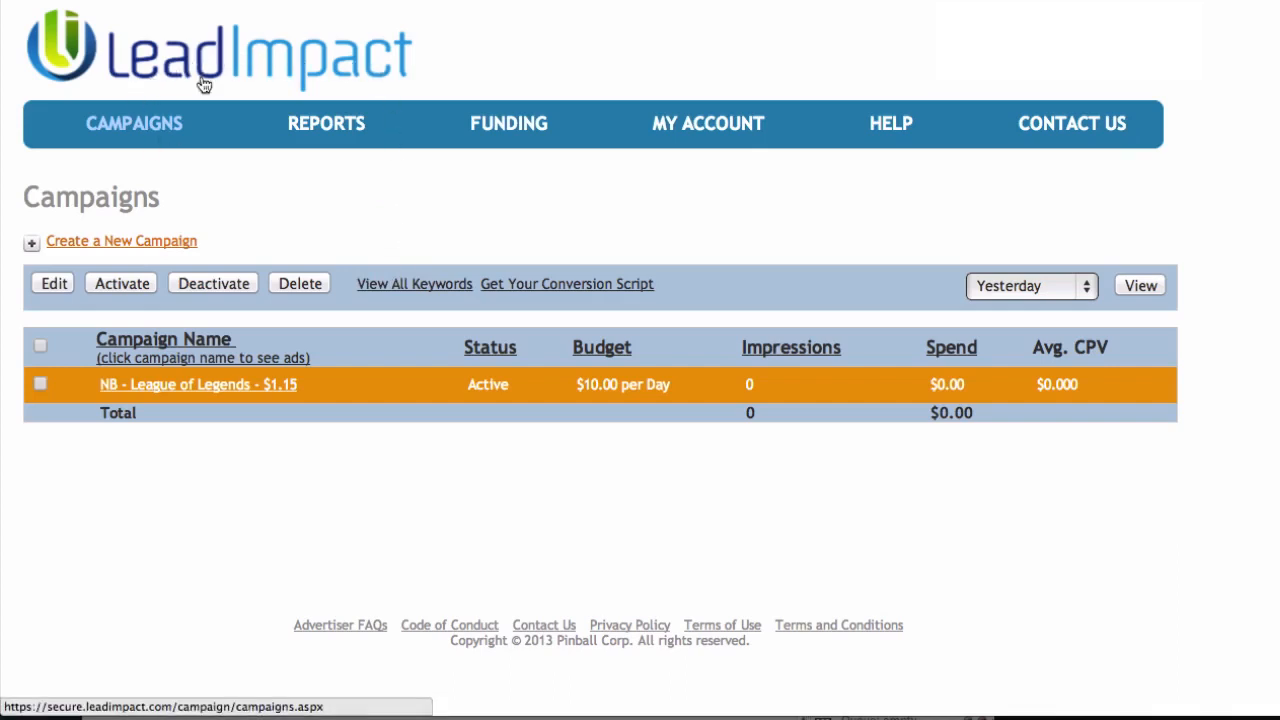
click(137, 125)
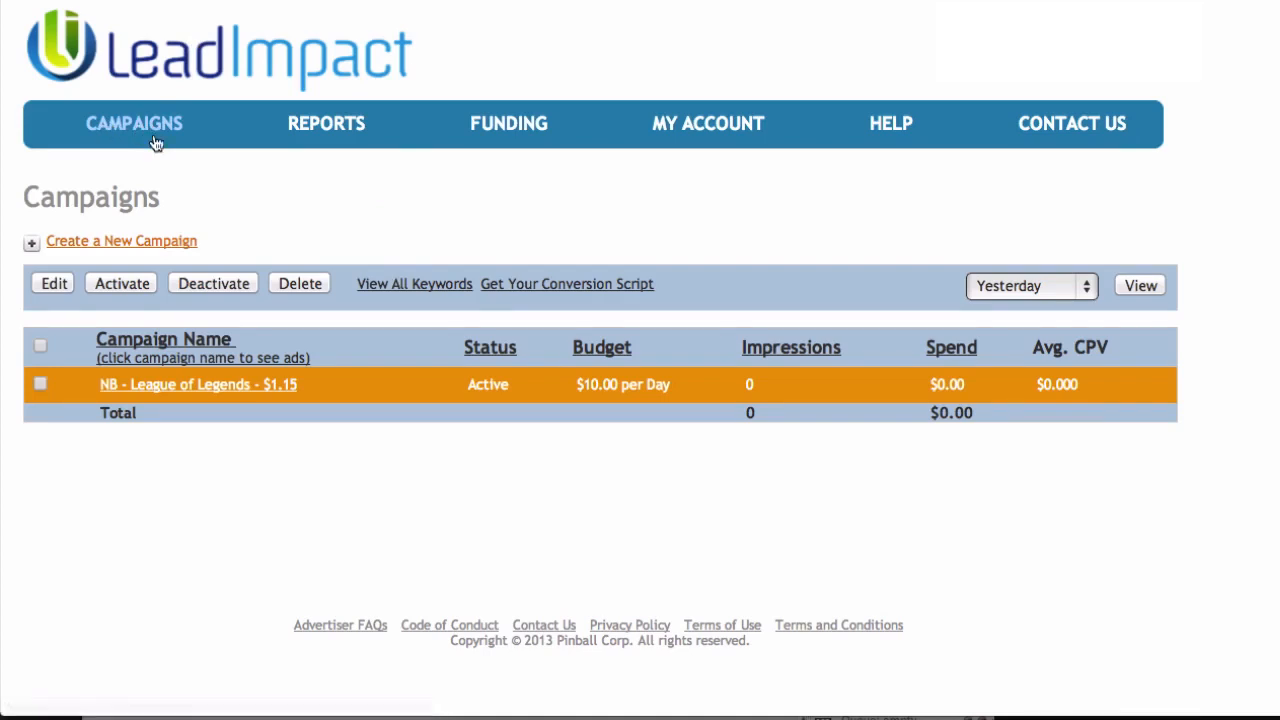
click(575, 286)
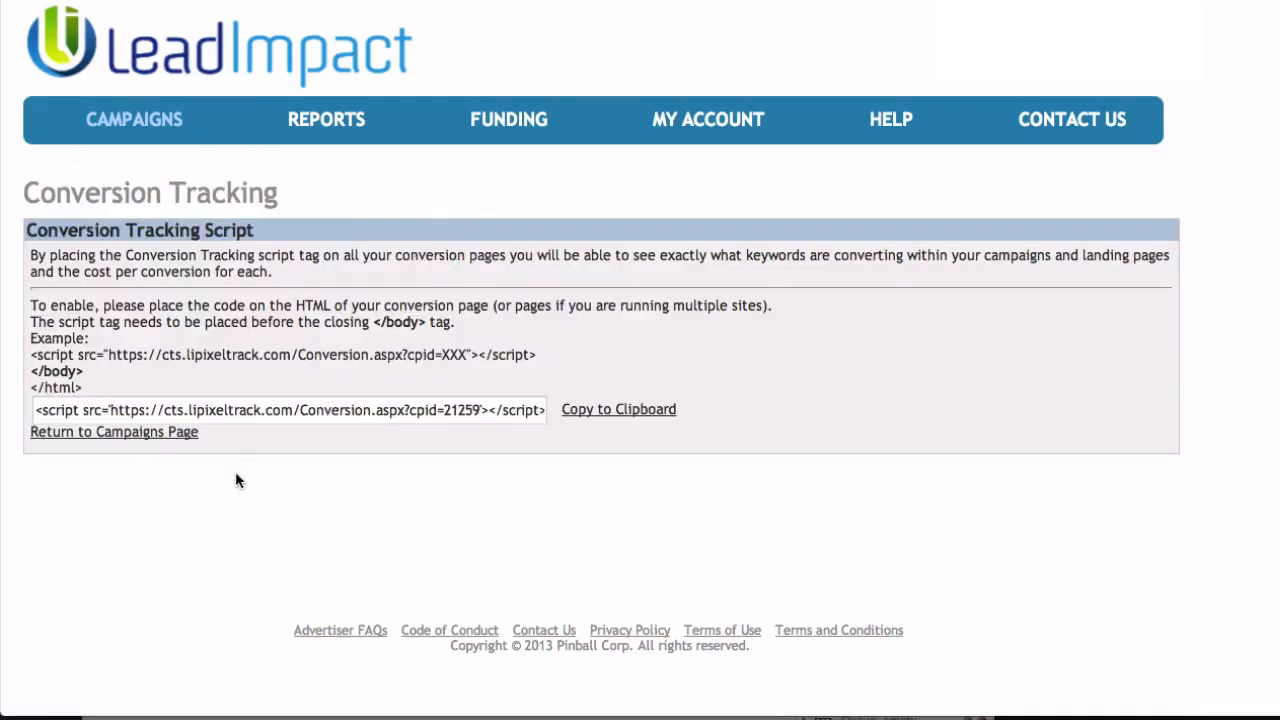
click(218, 410)
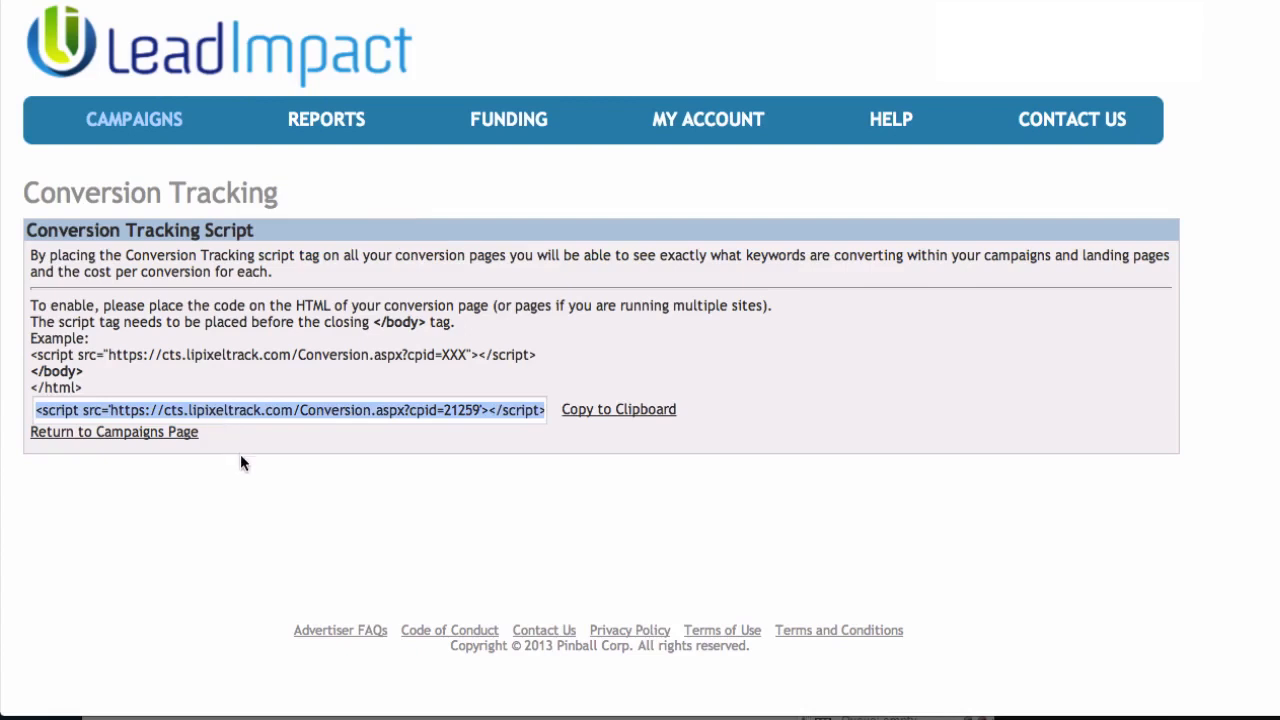
click(240, 456)
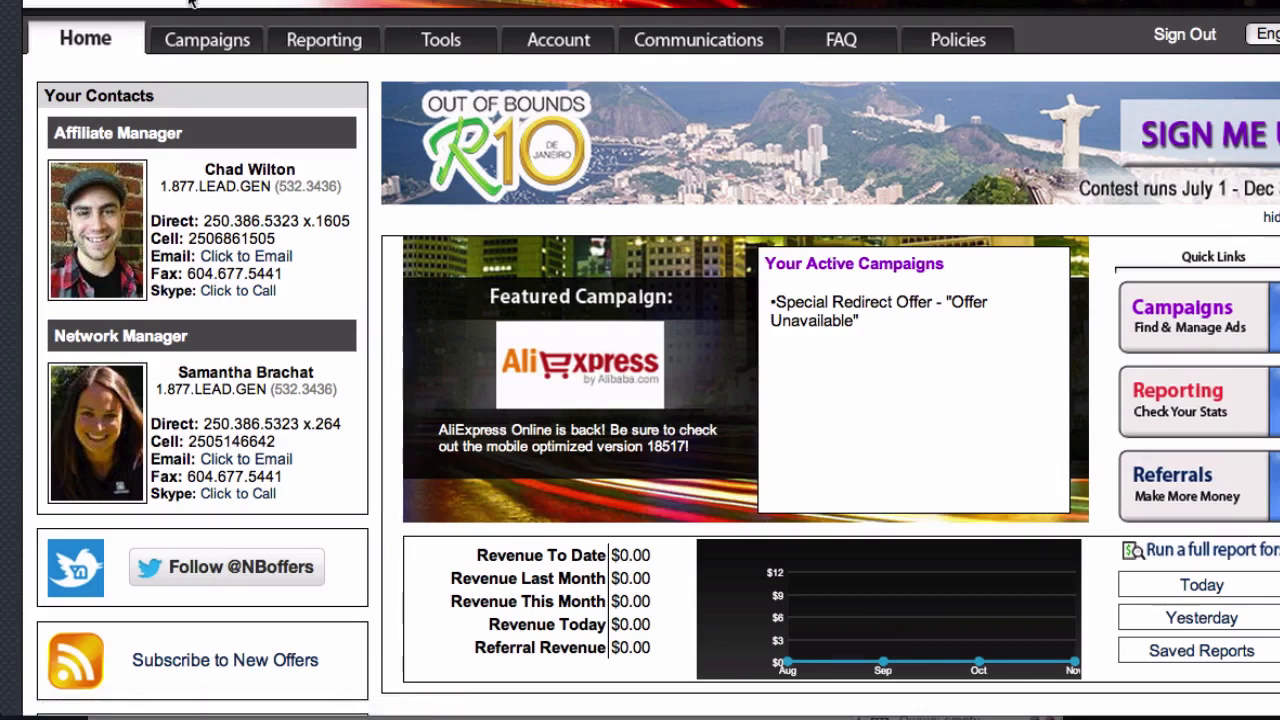
Switch to Neverblue, open a new pixel form in the Pixel Manager, and look over its Pixel Type and Tracking Code fields
click(428, 47)
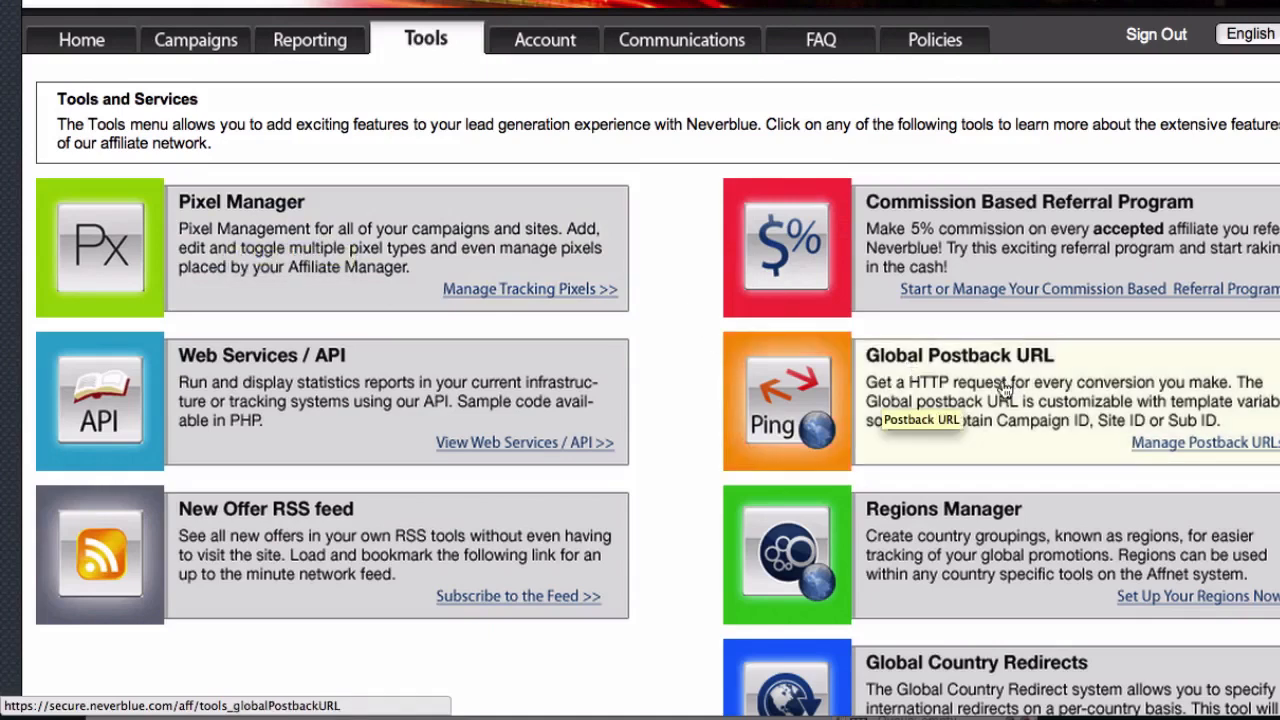
click(222, 247)
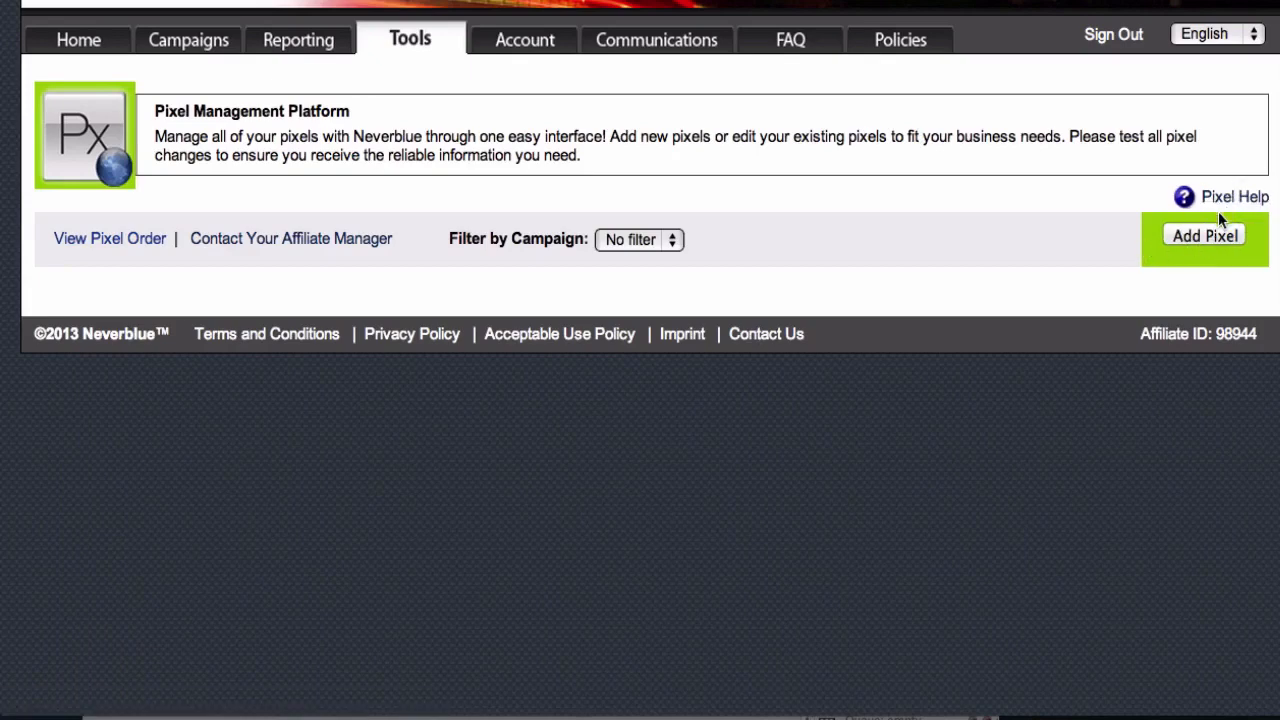
click(1208, 234)
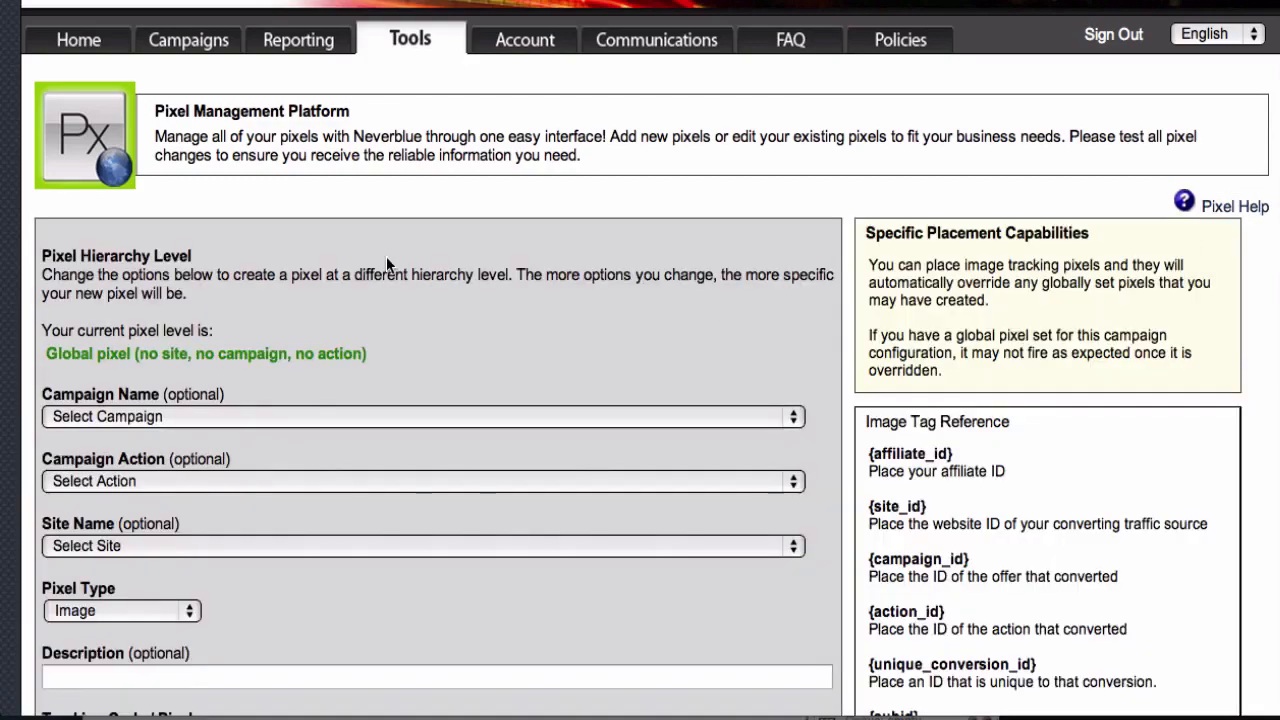
scroll(387, 258, down, 5)
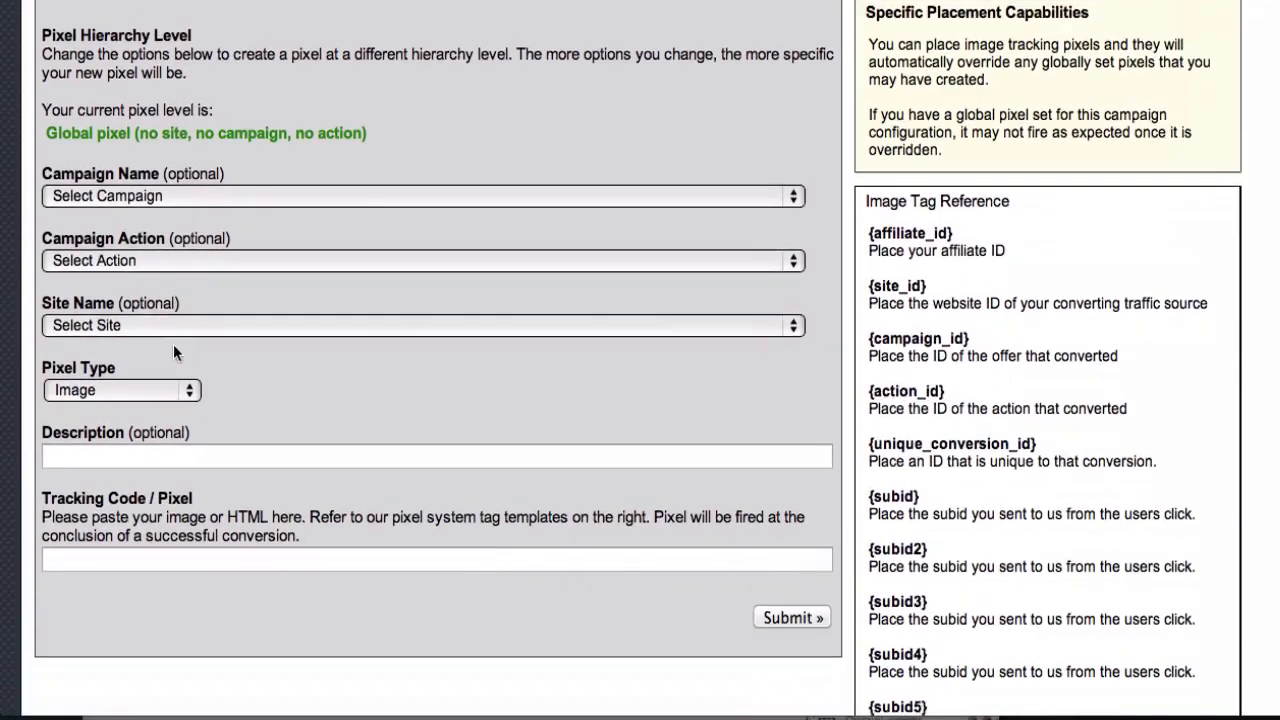
scroll(173, 352, up, 3)
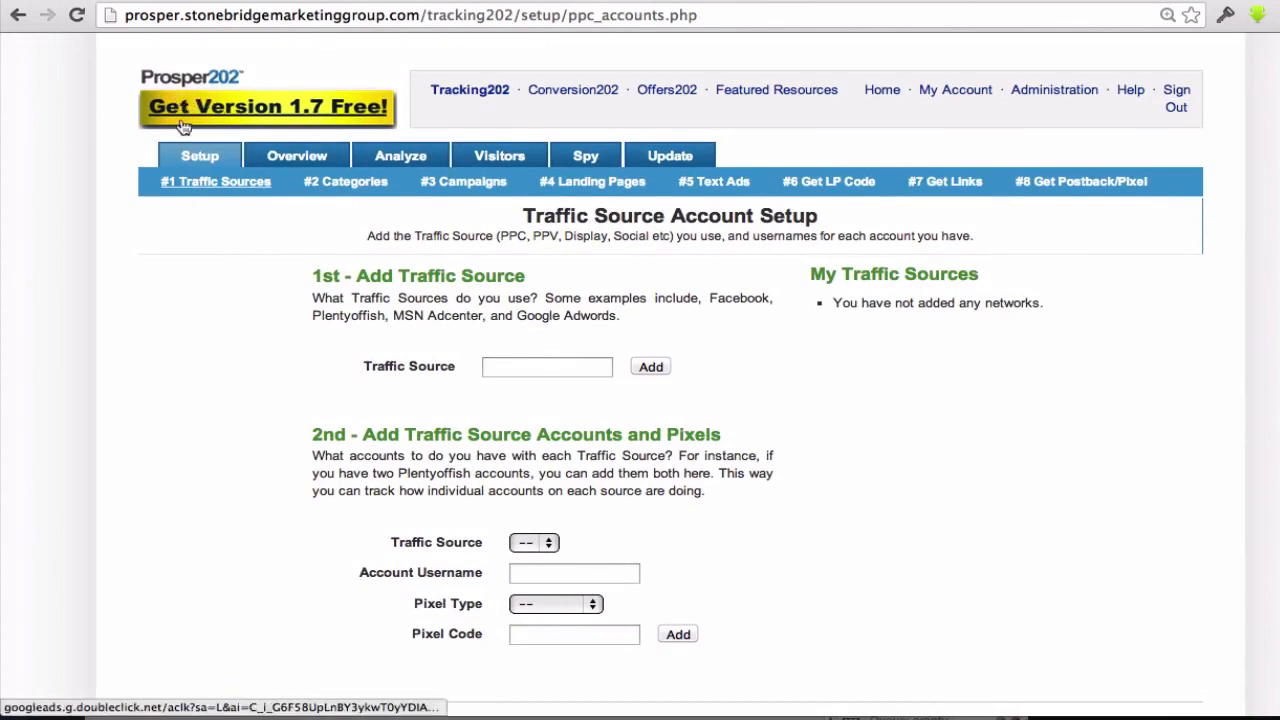
Return to Tracking202 and reopen its Setup section for traffic sources
click(194, 166)
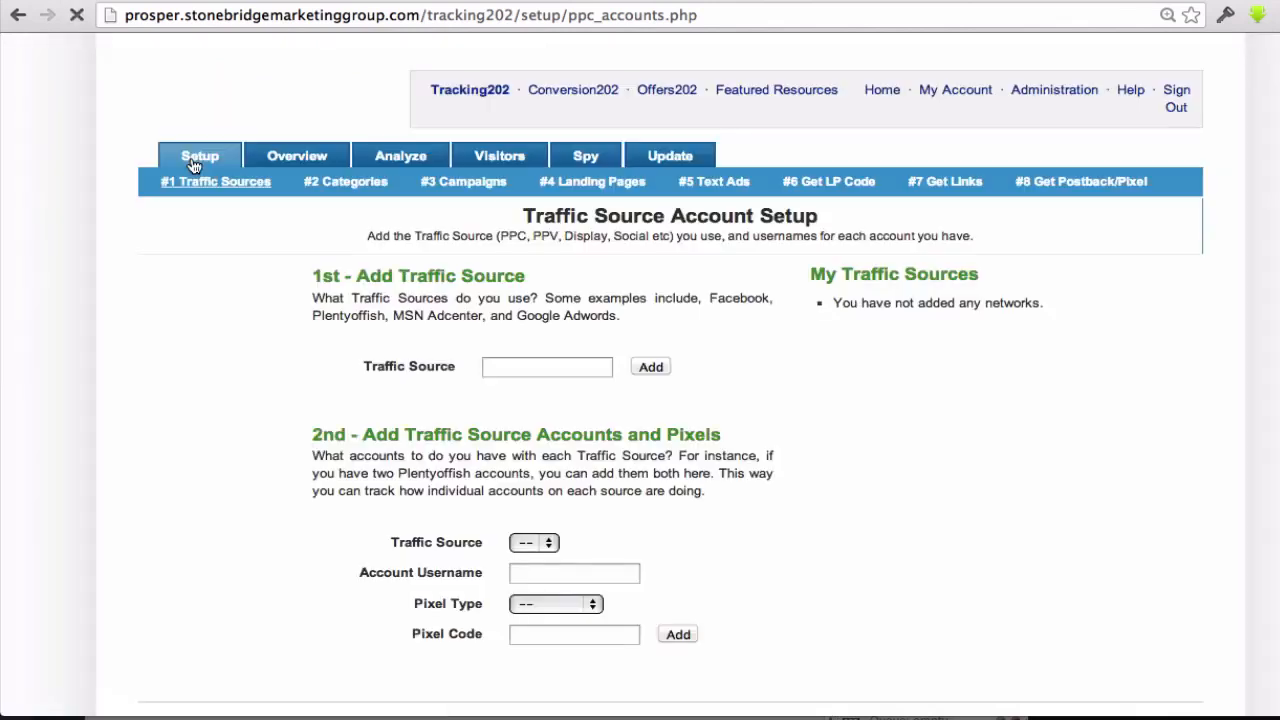